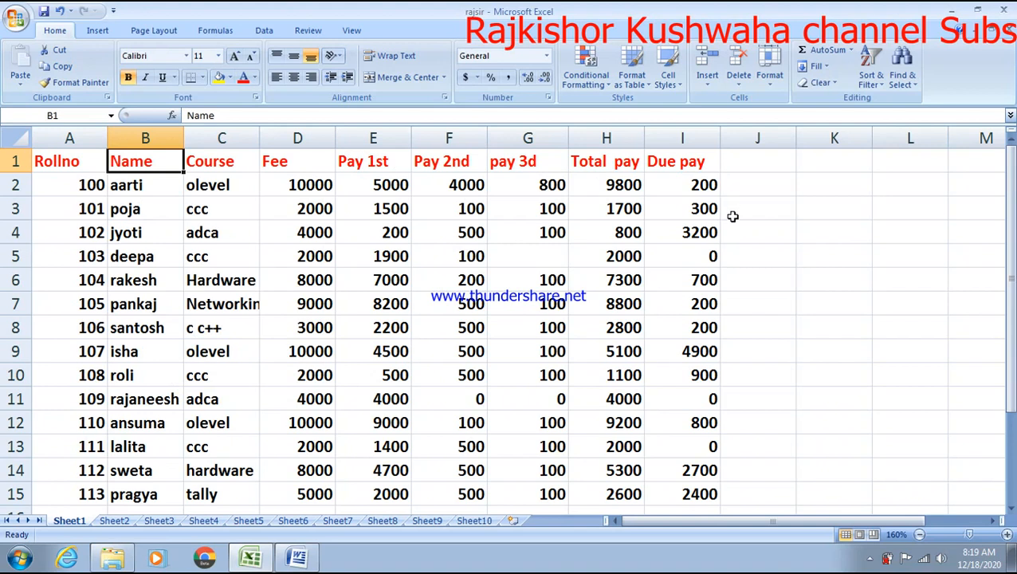
# - Calculate the highest Due pay value in cell K6 with the formula =MAX(I2:I15)
pyautogui.click(829, 282)
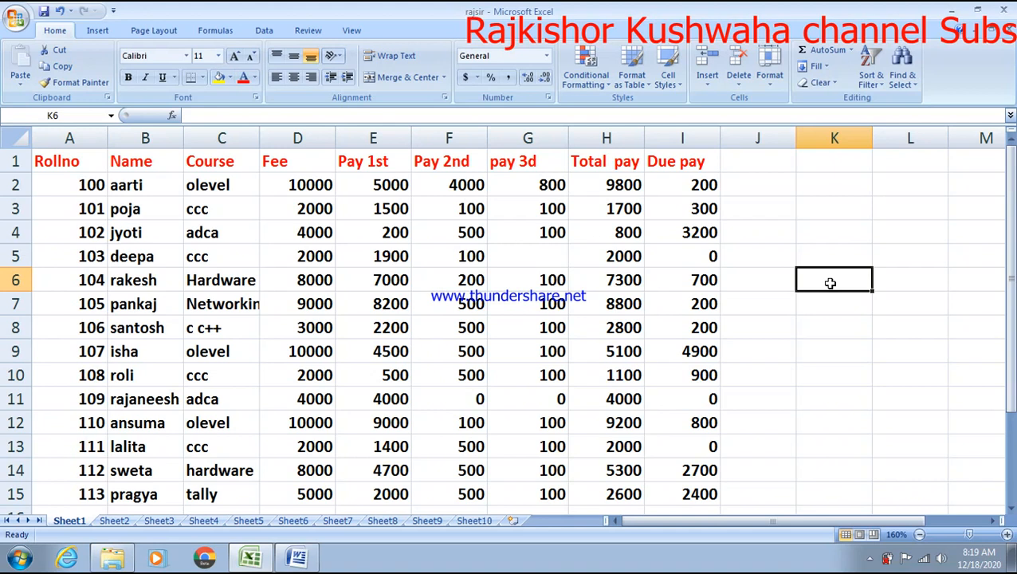
pyautogui.write('=')
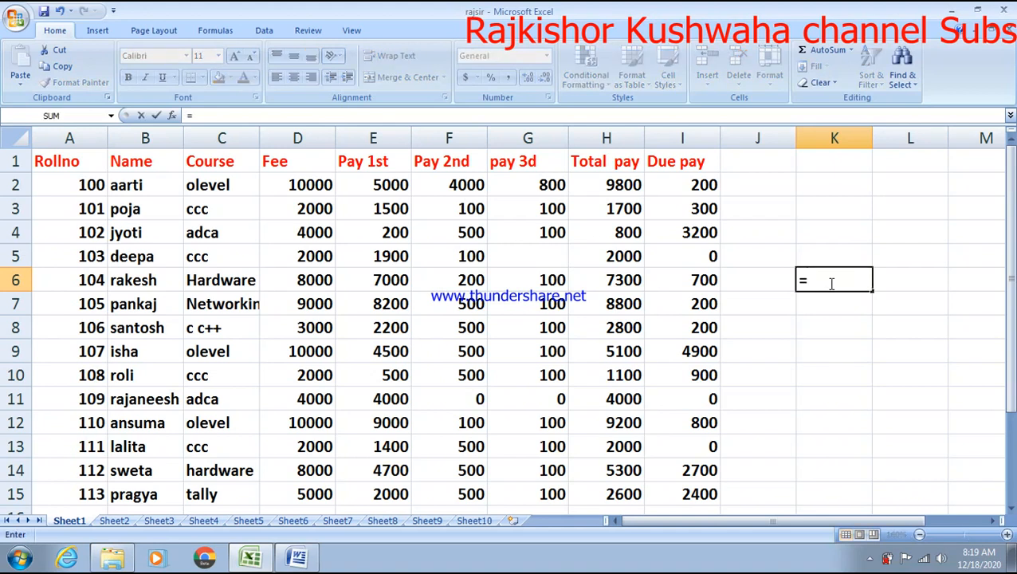
pyautogui.write('max')
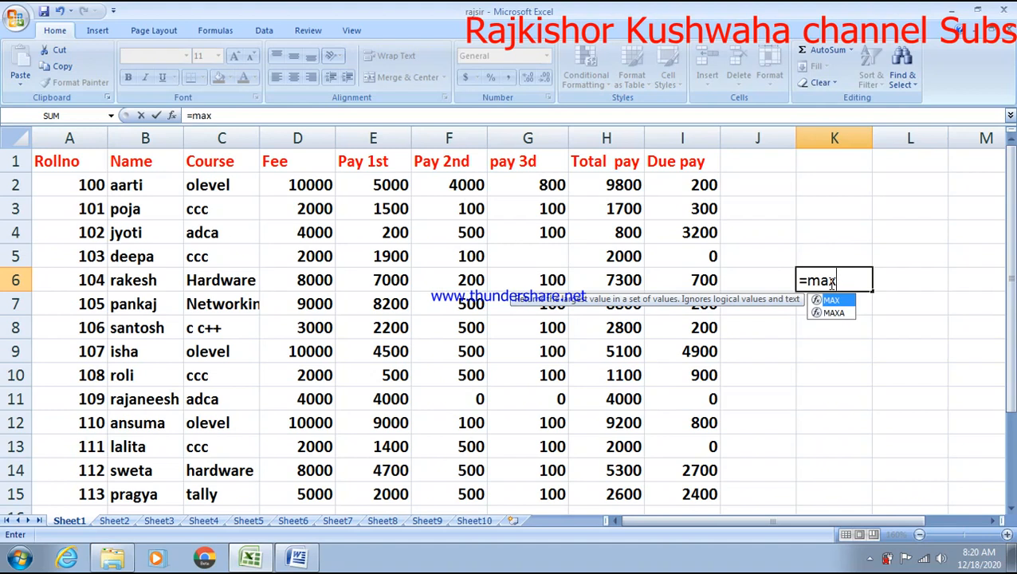
pyautogui.write('(')
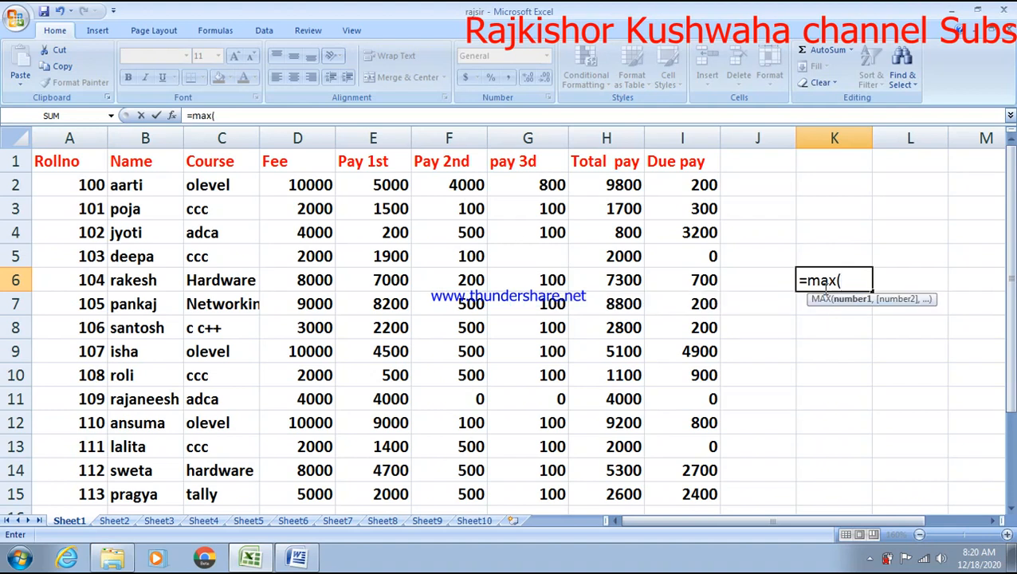
pyautogui.moveTo(695, 183); pyautogui.dragTo(677, 494)
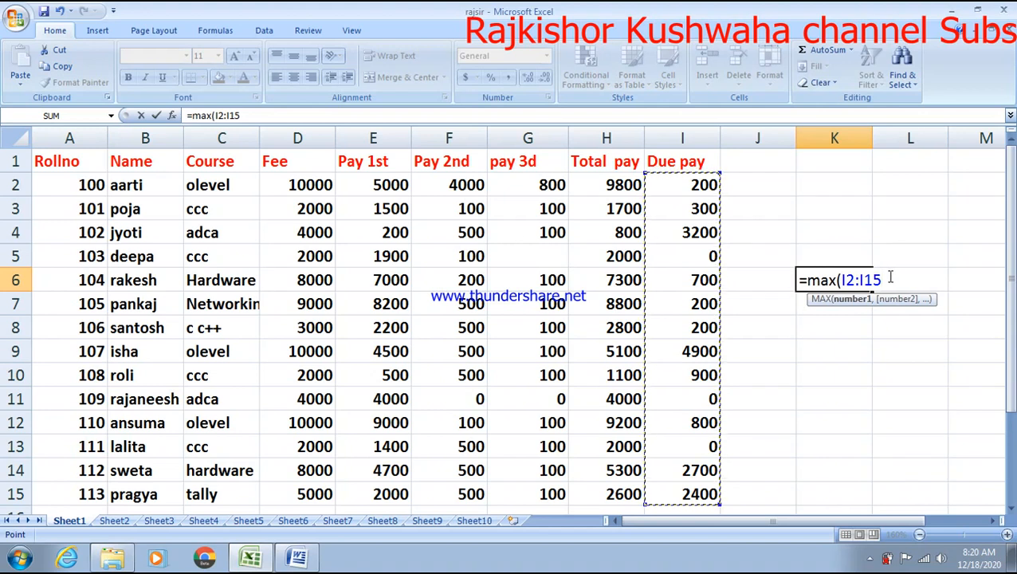
pyautogui.press('Return')
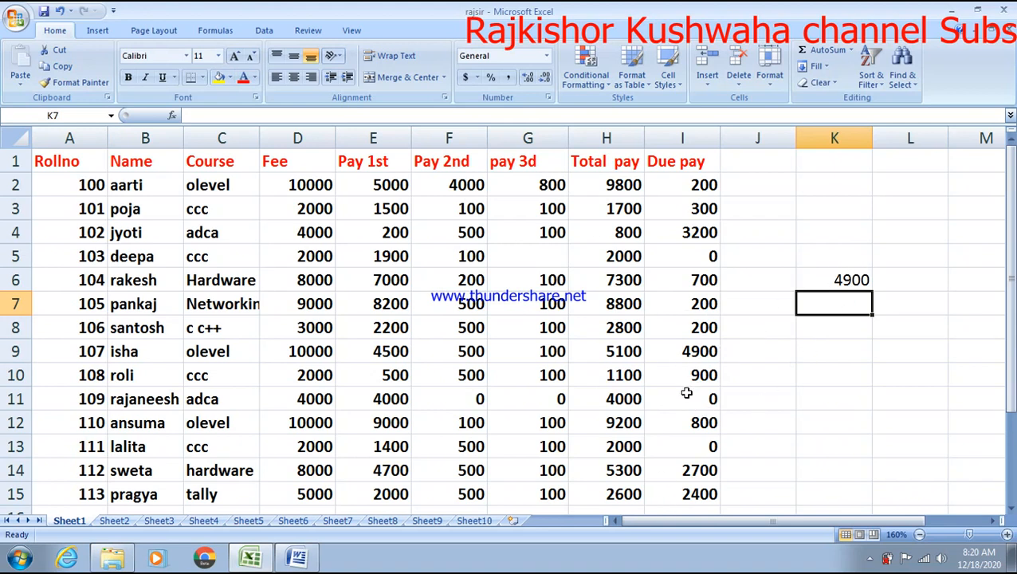
# - Check the Due pay and roll number in row 9, and clear the MAX formula from cell K6
pyautogui.click(693, 351)
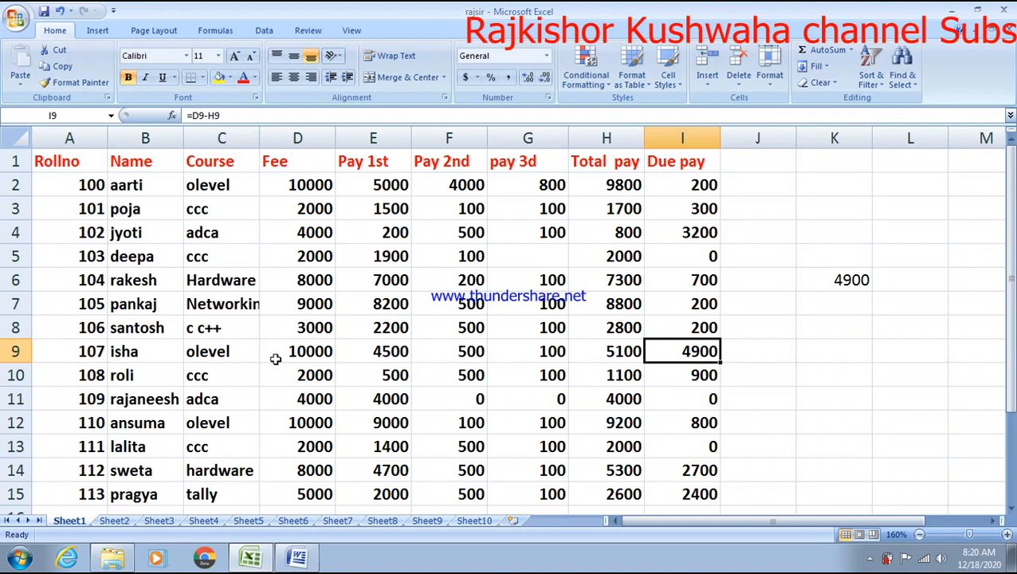
pyautogui.click(39, 349)
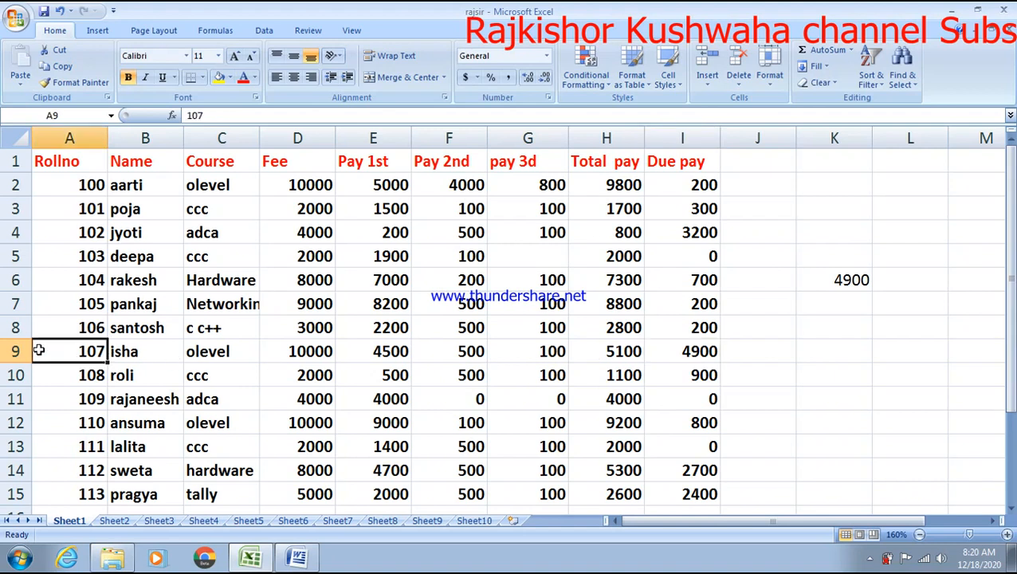
pyautogui.click(874, 291)
pyautogui.click(842, 283)
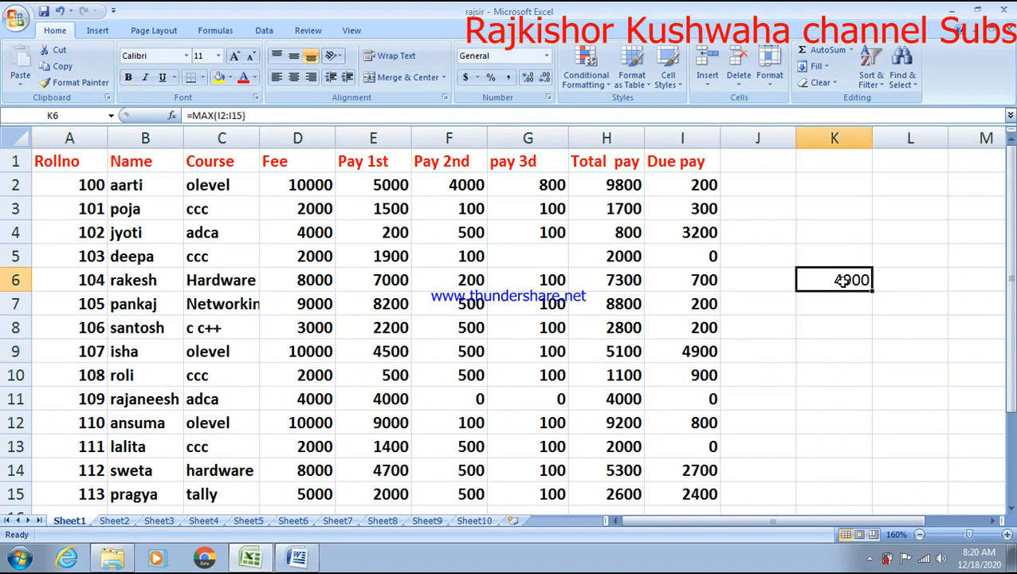
pyautogui.press('Delete')
# - Enter the formula =MAX(I2:I15) in cell K4 to get the highest Due pay value
pyautogui.click(837, 223)
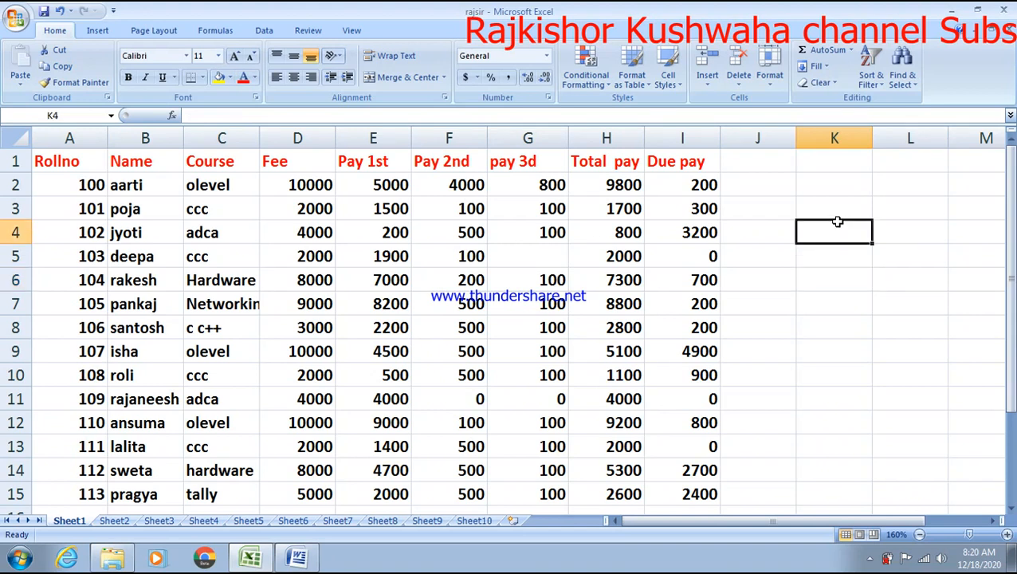
pyautogui.write('=')
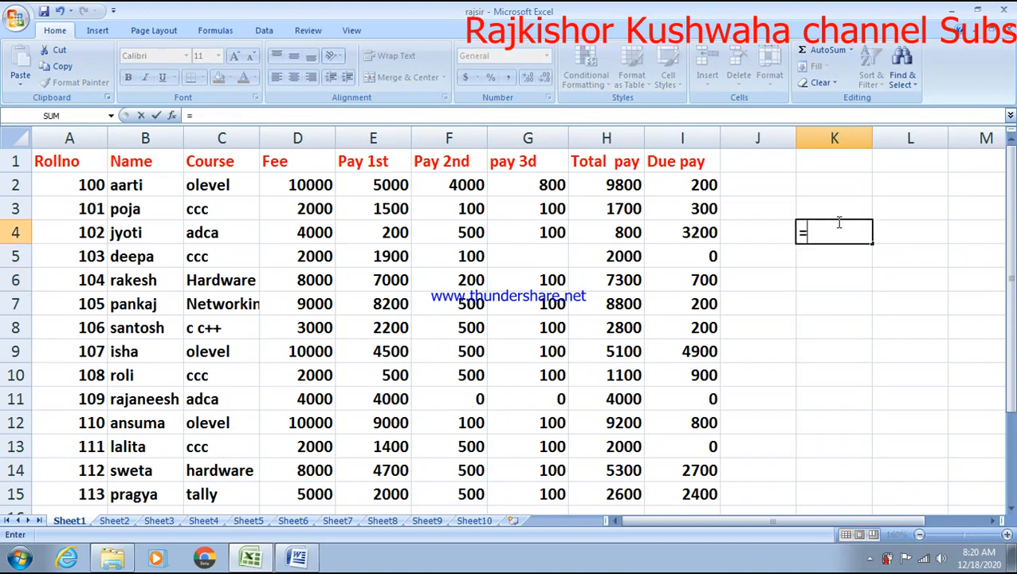
pyautogui.write('max')
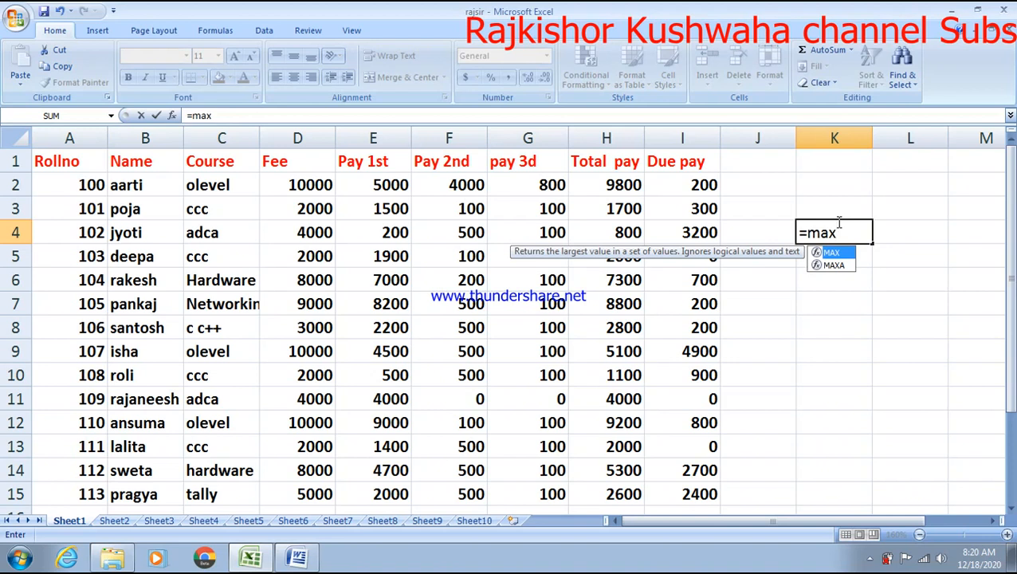
pyautogui.press('Tab')
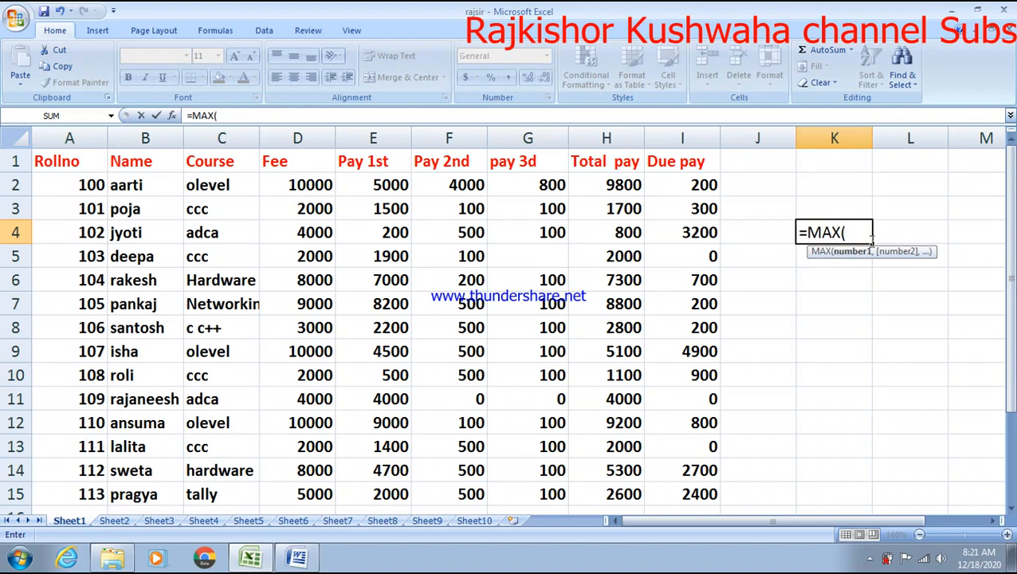
pyautogui.write('l2')
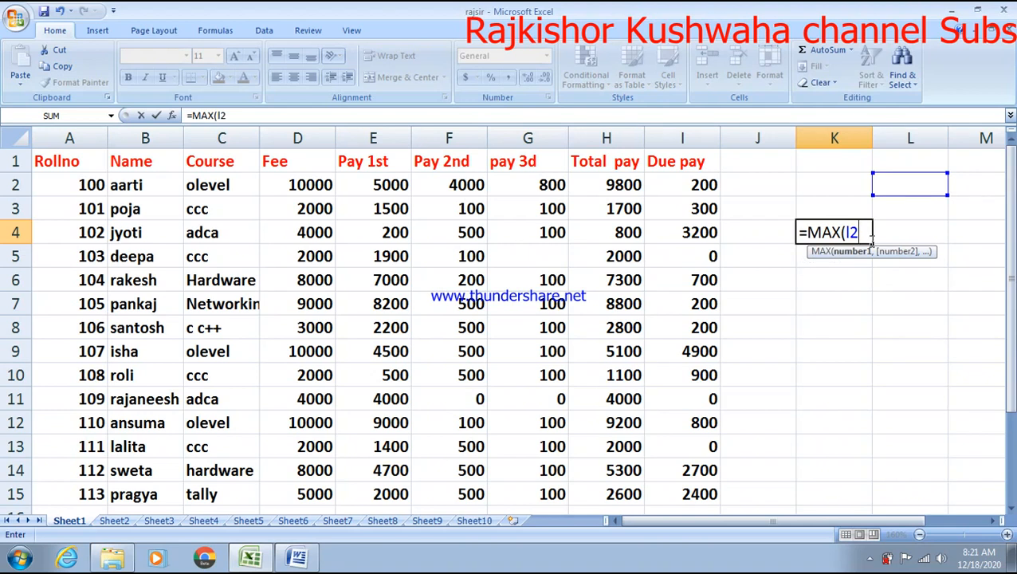
pyautogui.press('BackSpace')
pyautogui.press('BackSpace')
pyautogui.write('i2')
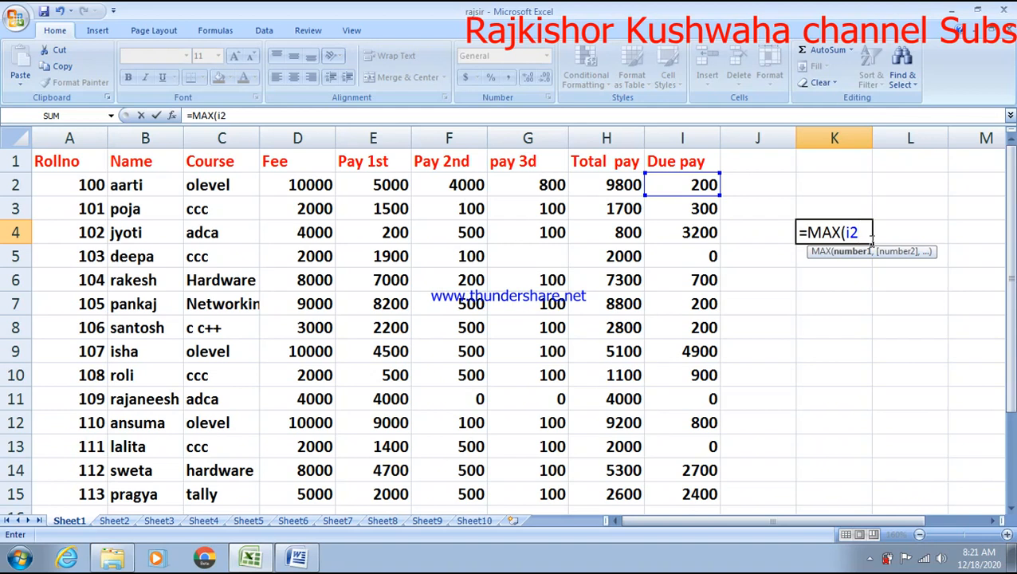
pyautogui.write(':')
pyautogui.write('i1')
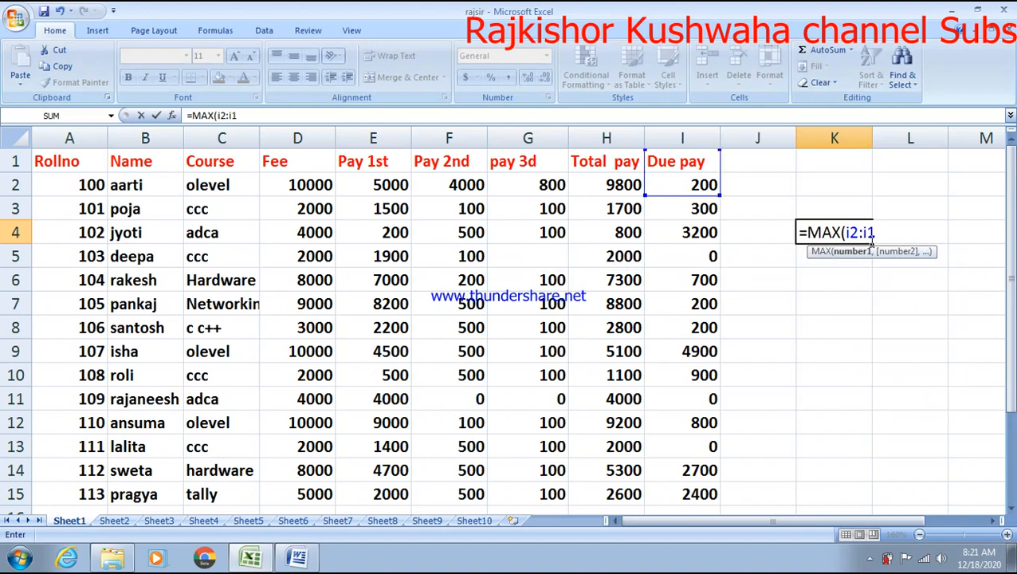
pyautogui.write('5')
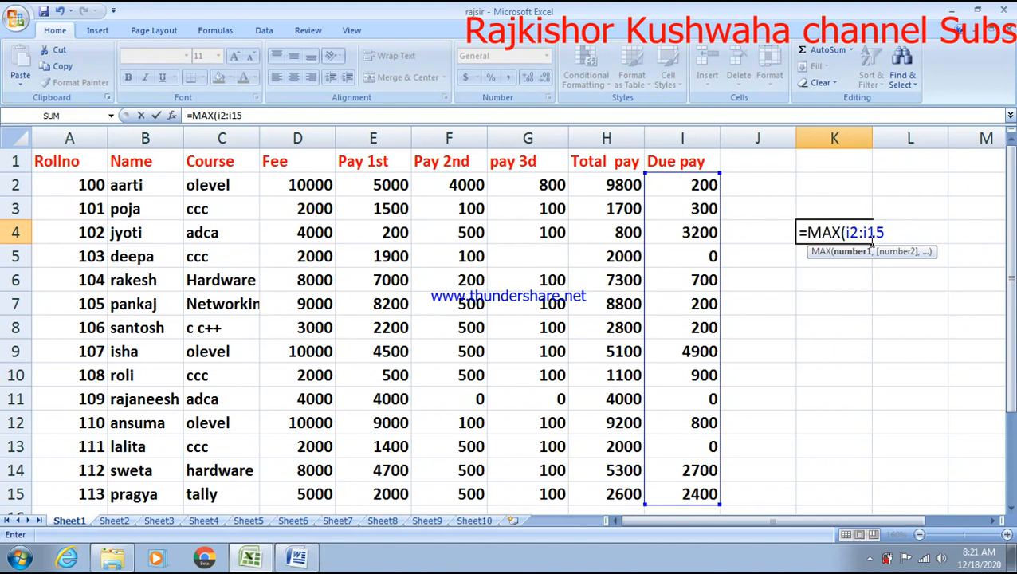
pyautogui.press('Return')
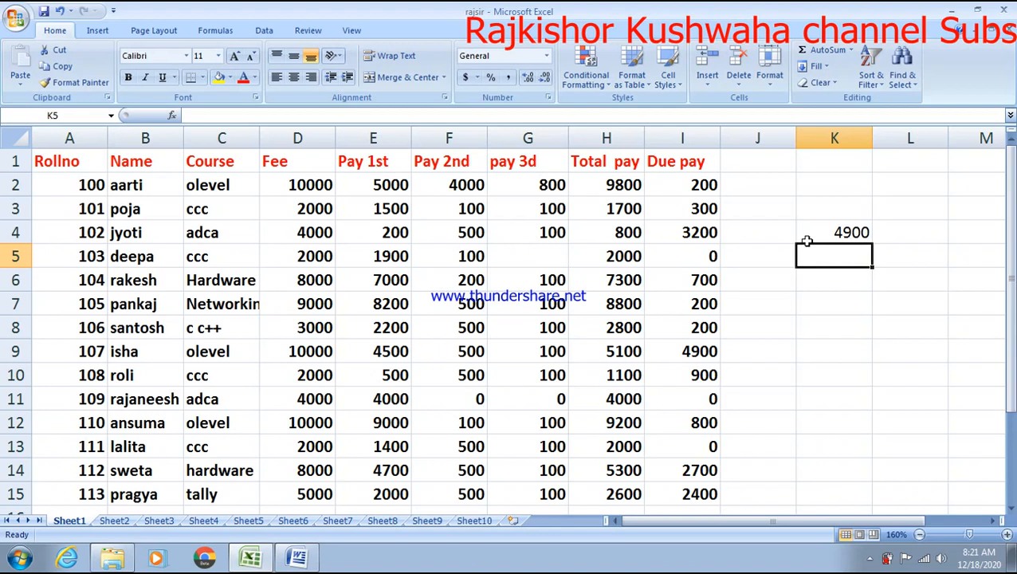
# - Enter the formula =MIN(H2:I15) in cell K6 to get the lowest value across Total pay and Due pay
pyautogui.moveTo(609, 188); pyautogui.dragTo(707, 488)
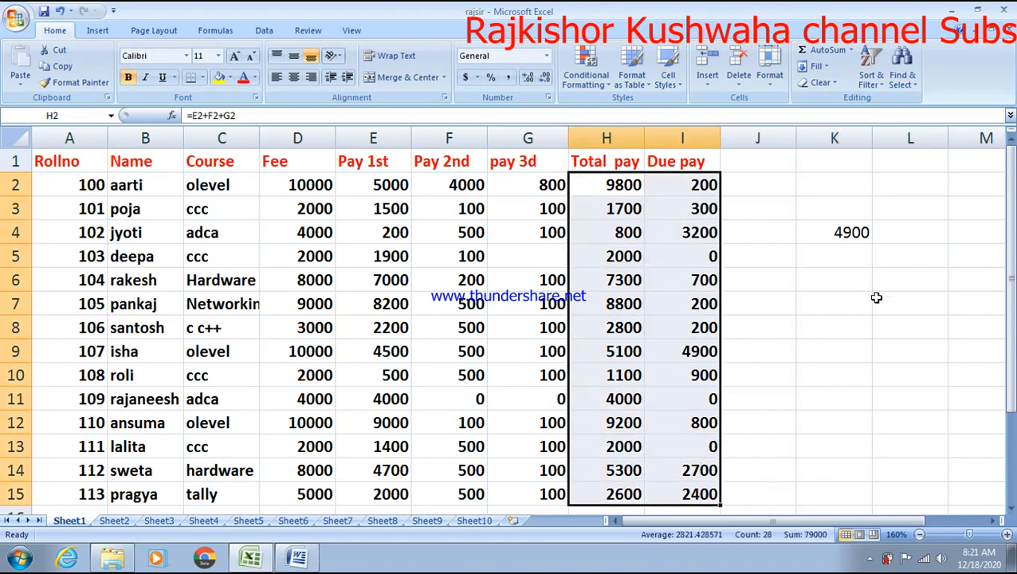
pyautogui.click(854, 286)
pyautogui.write('=')
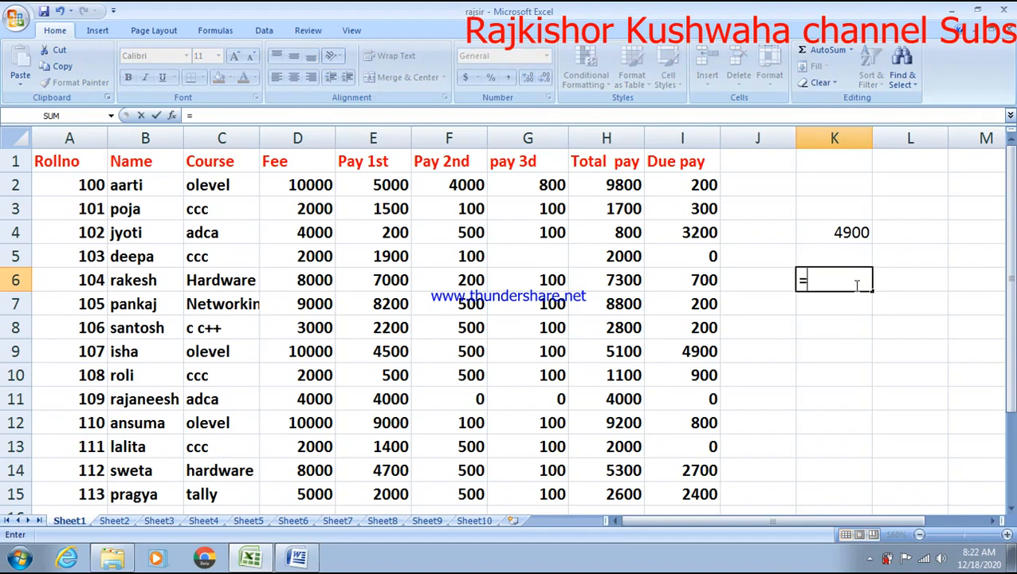
pyautogui.write('=')
pyautogui.press('BackSpace')
pyautogui.write('min')
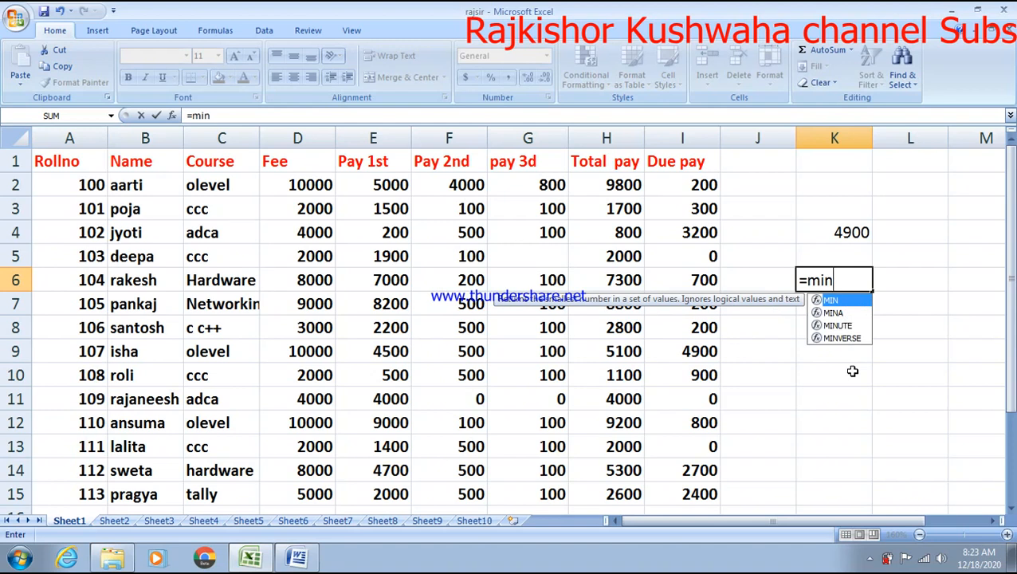
pyautogui.write('(')
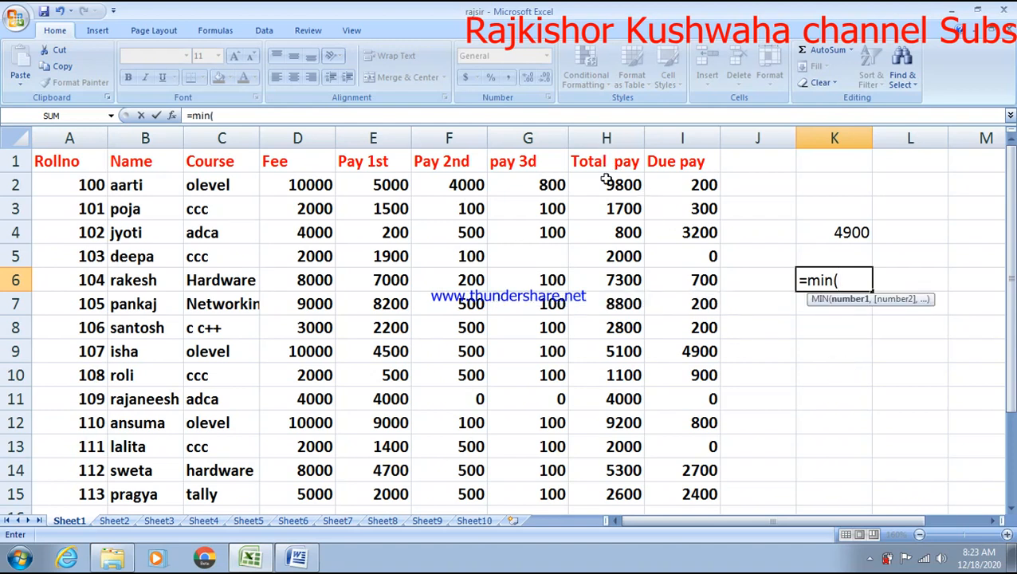
pyautogui.write('h2')
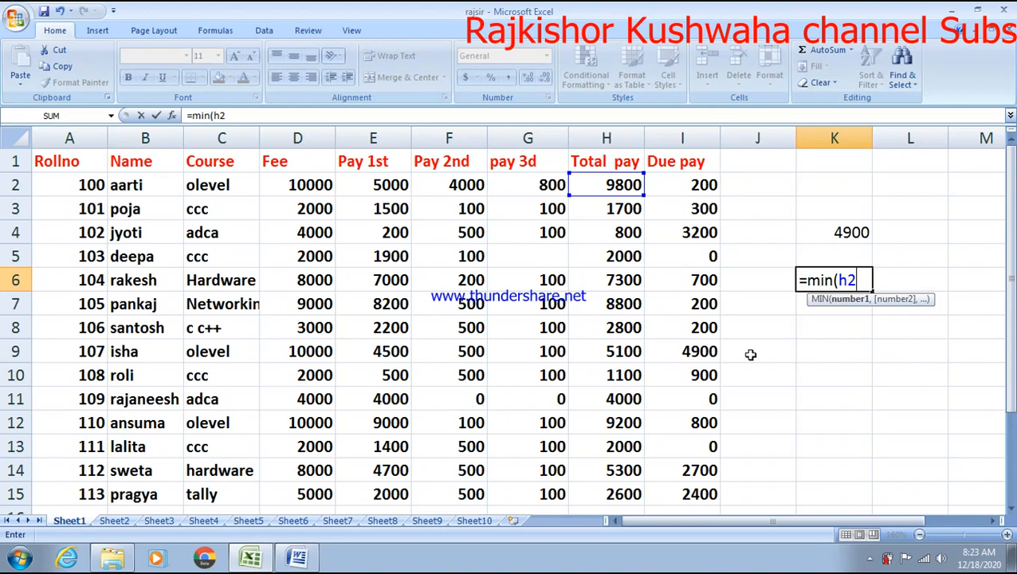
pyautogui.write(':i')
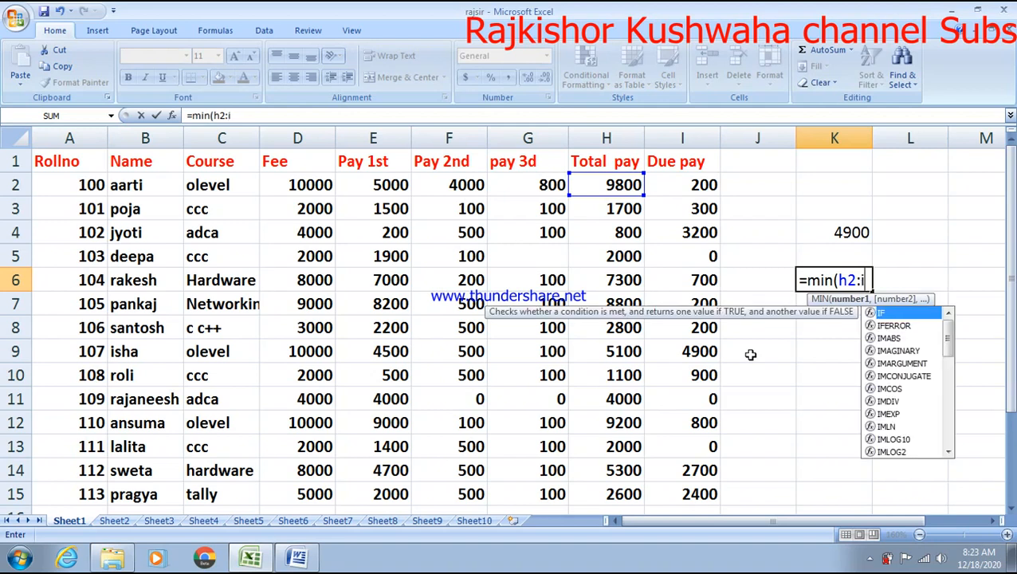
pyautogui.write('15')
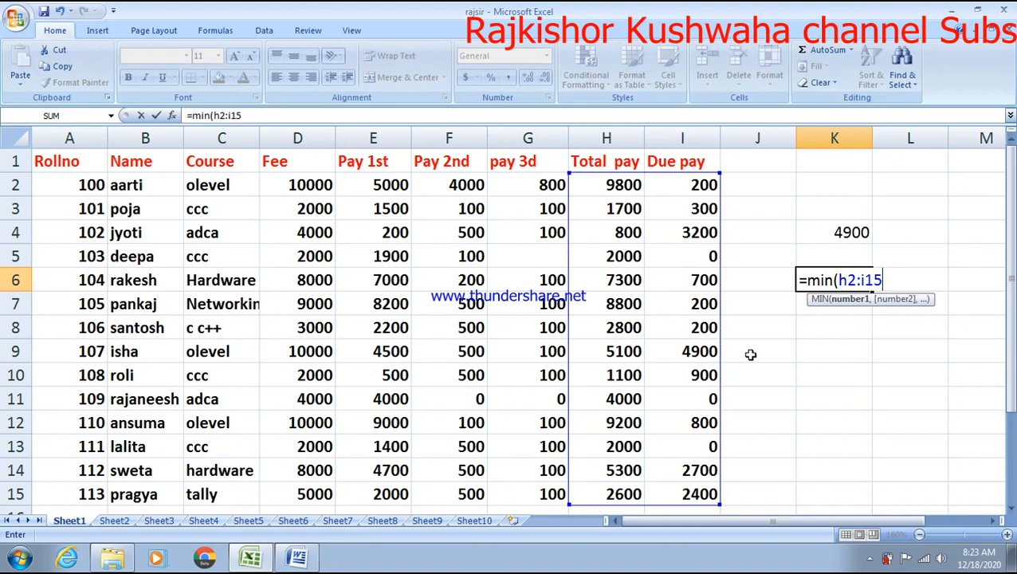
pyautogui.press('Return')
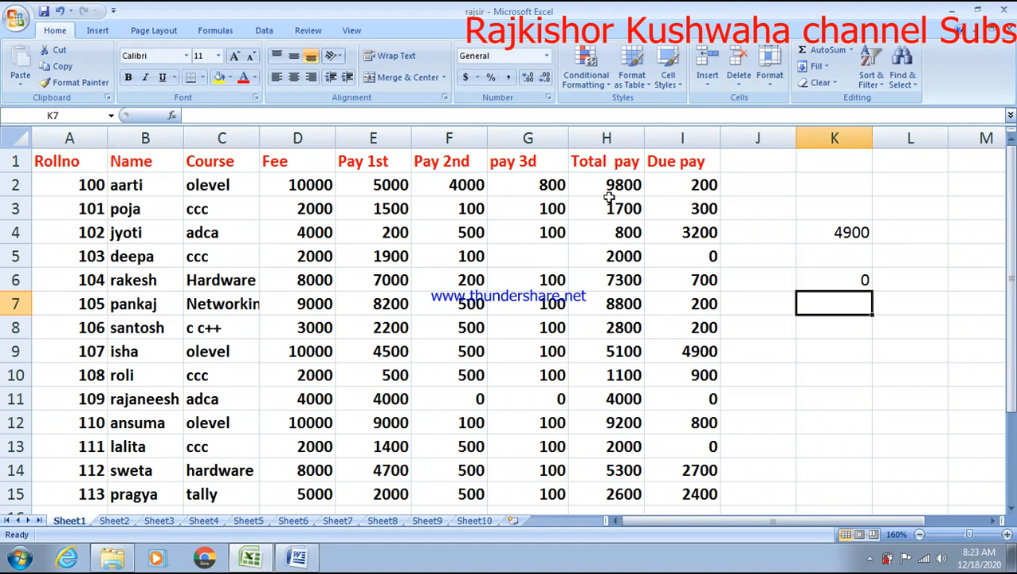
# - Change the MIN formula in cell K6 to the range H2:H15 and check the matching Total pay value in H4
pyautogui.click(862, 277)
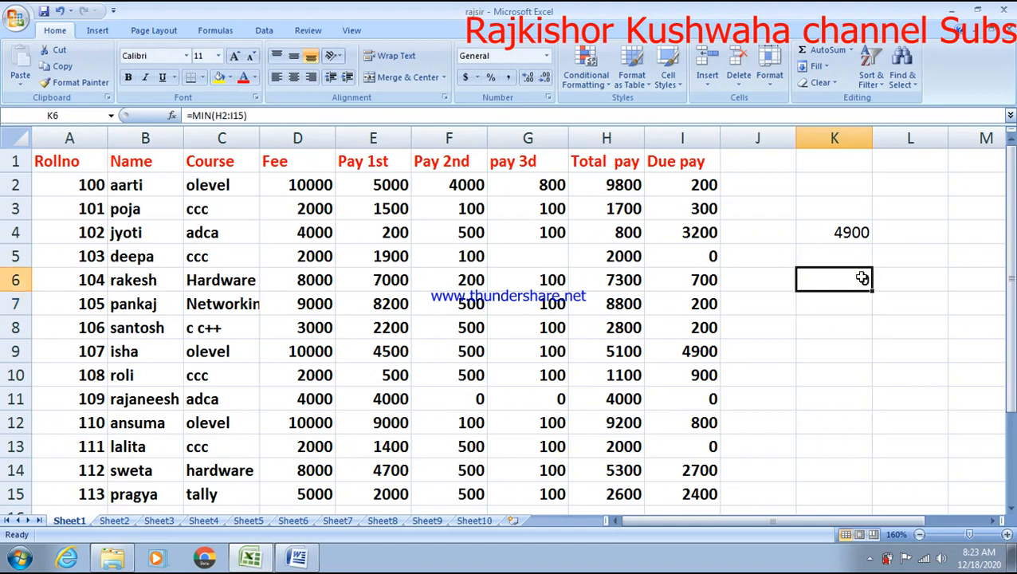
pyautogui.doubleClick(862, 277)
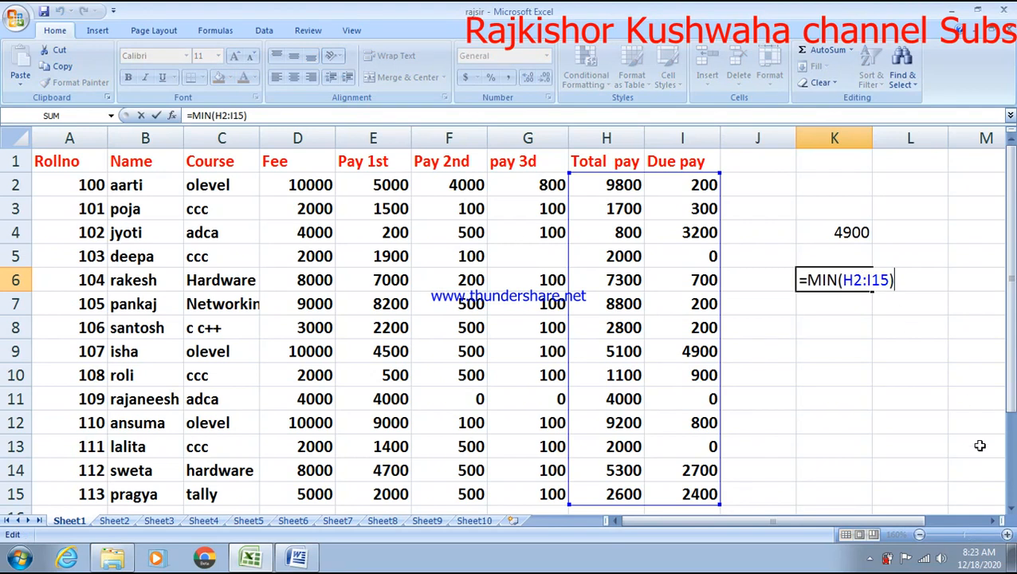
pyautogui.press('BackSpace')
pyautogui.press('BackSpace')
pyautogui.press('BackSpace')
pyautogui.press('BackSpace')
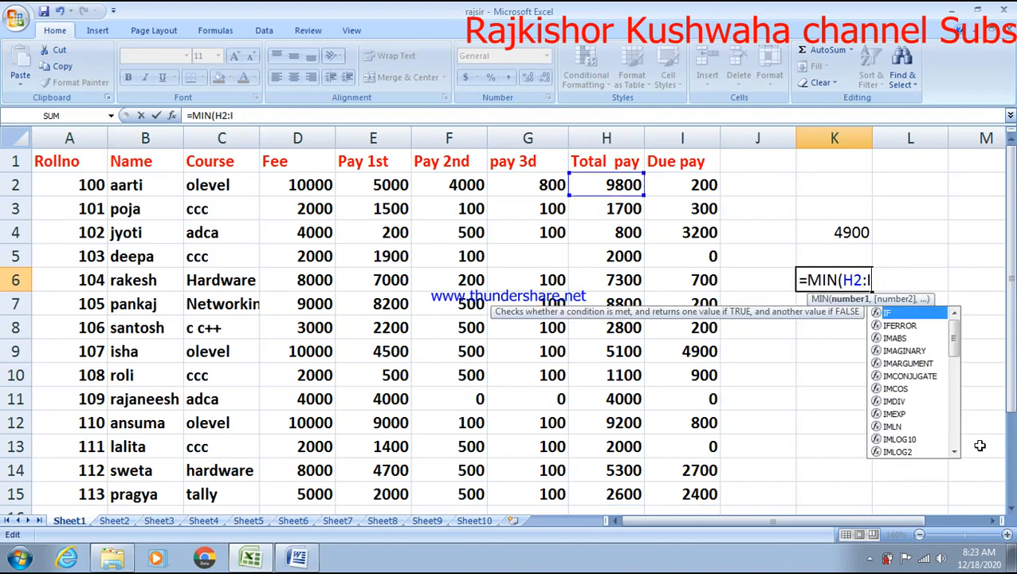
pyautogui.write('h')
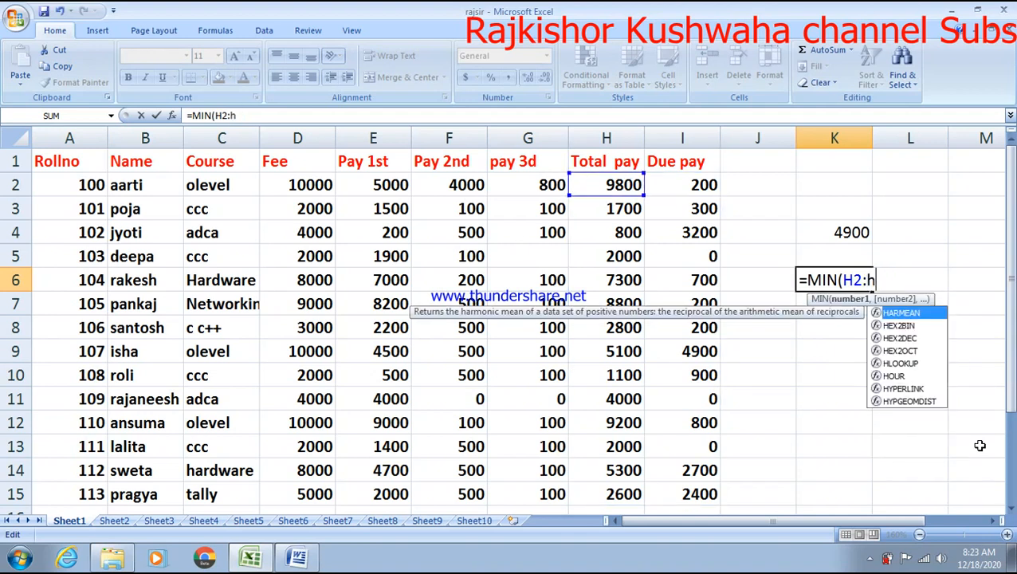
pyautogui.write('15')
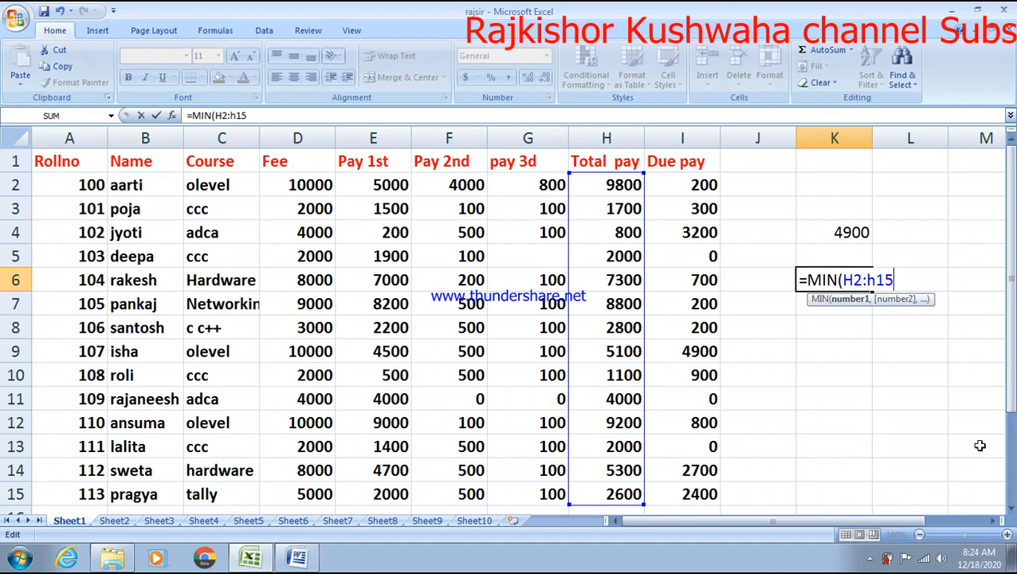
pyautogui.press('Return')
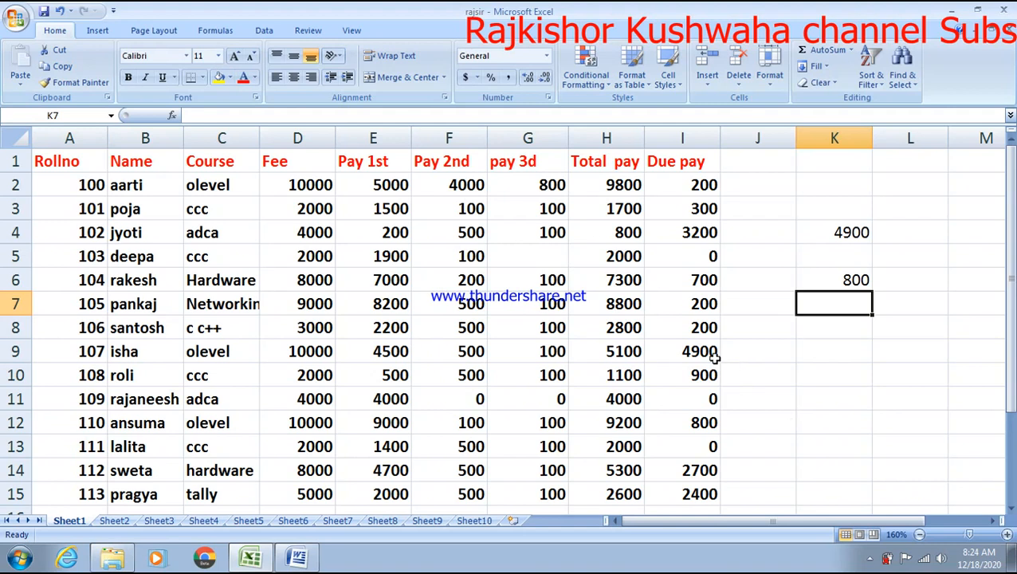
pyautogui.click(626, 230)
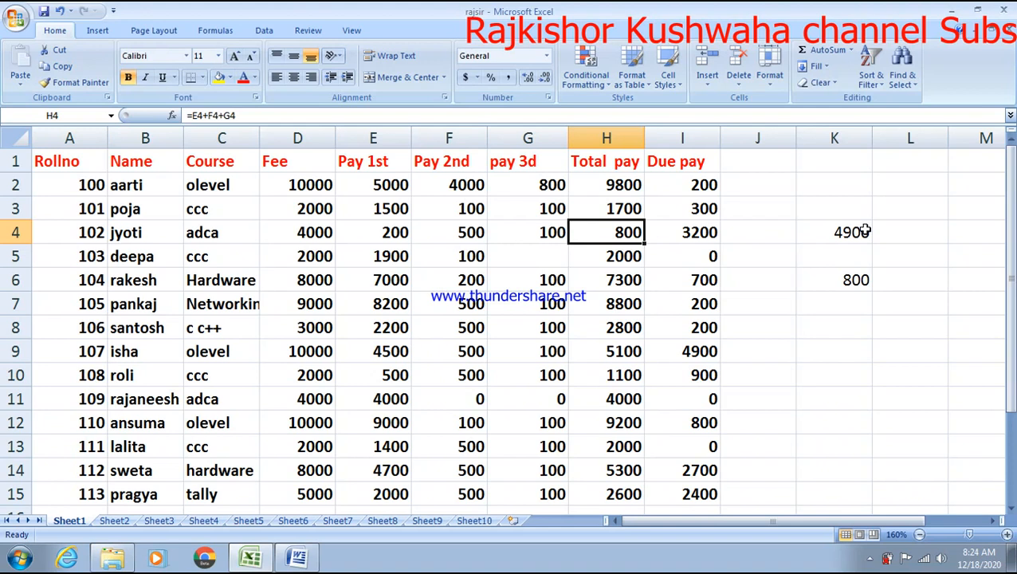
# - Clear the MAX and MIN results in cells K3:K6, and undo the deletion
pyautogui.moveTo(851, 204); pyautogui.dragTo(858, 287)
pyautogui.press('Delete')
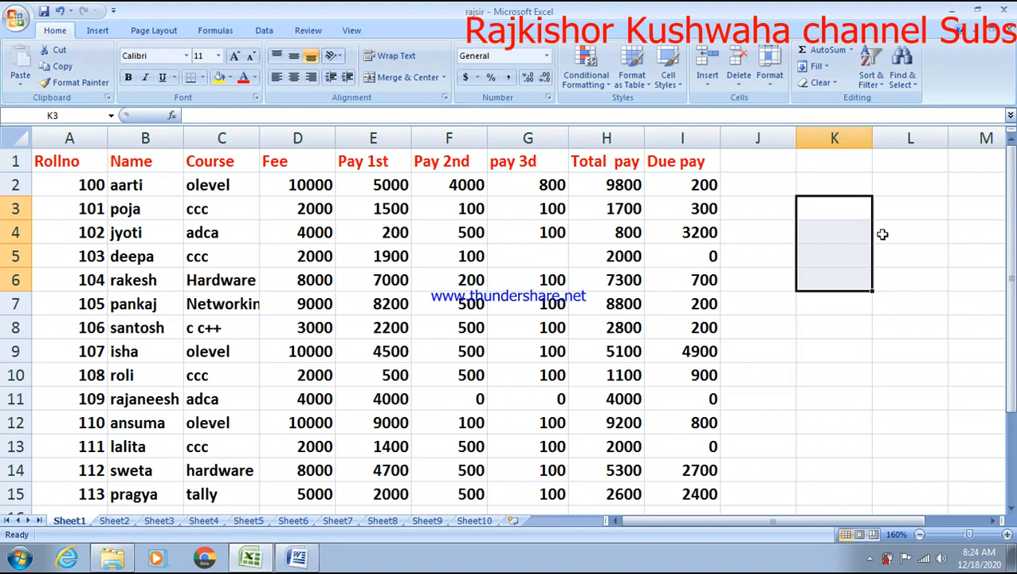
pyautogui.hotkey('ctrl', 'z')
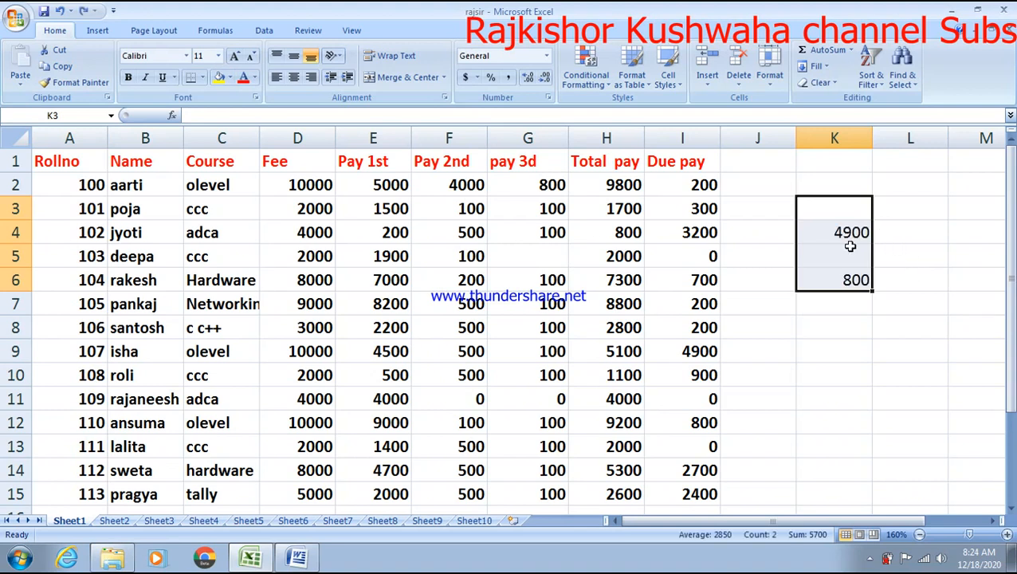
# - Display the sheet's formulas to examine the MAX and MIN formulas in column K, and return to showing values
pyautogui.hotkey('ctrl', '`')
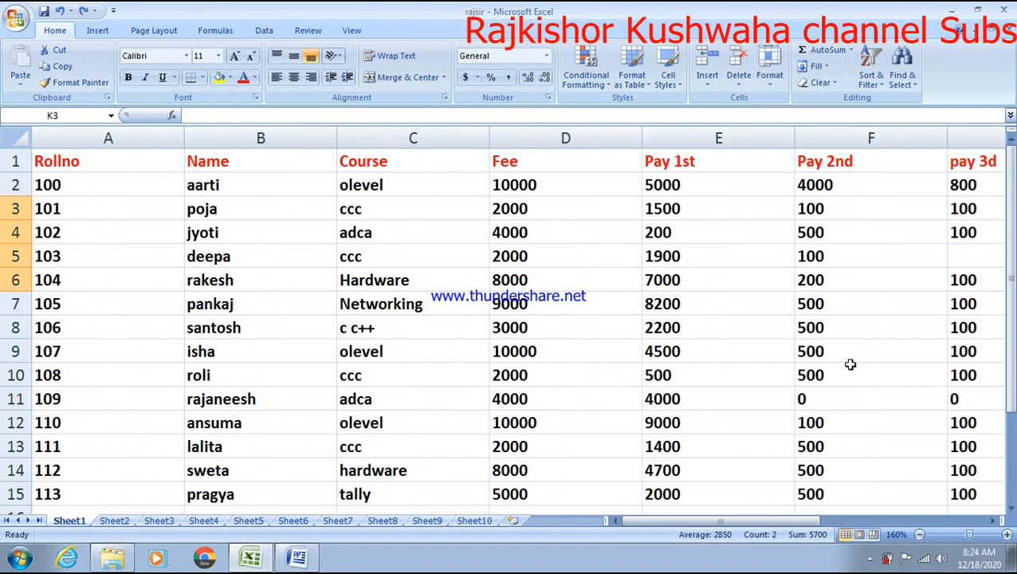
pyautogui.moveTo(667, 522); pyautogui.dragTo(834, 521)
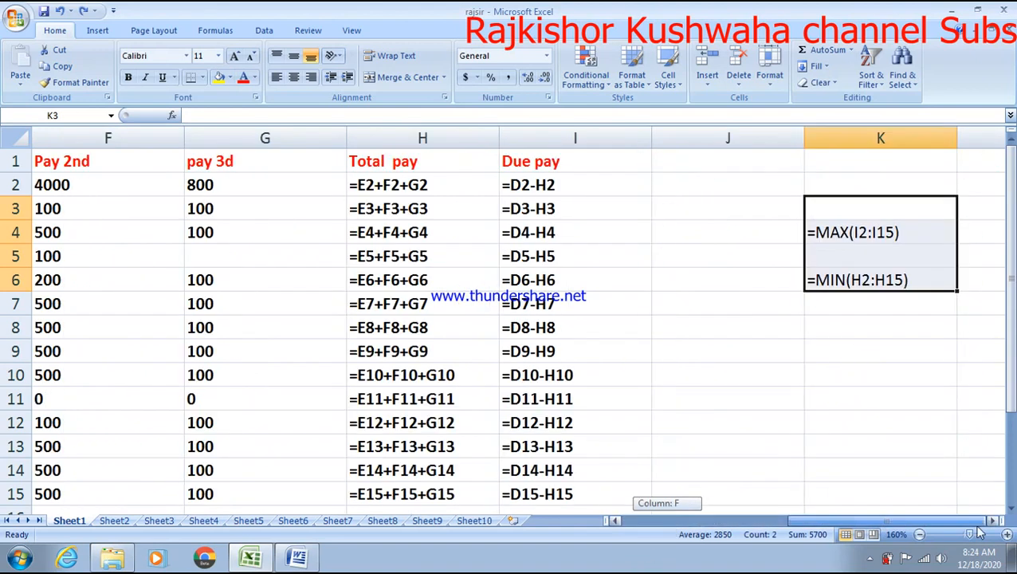
pyautogui.click(962, 344)
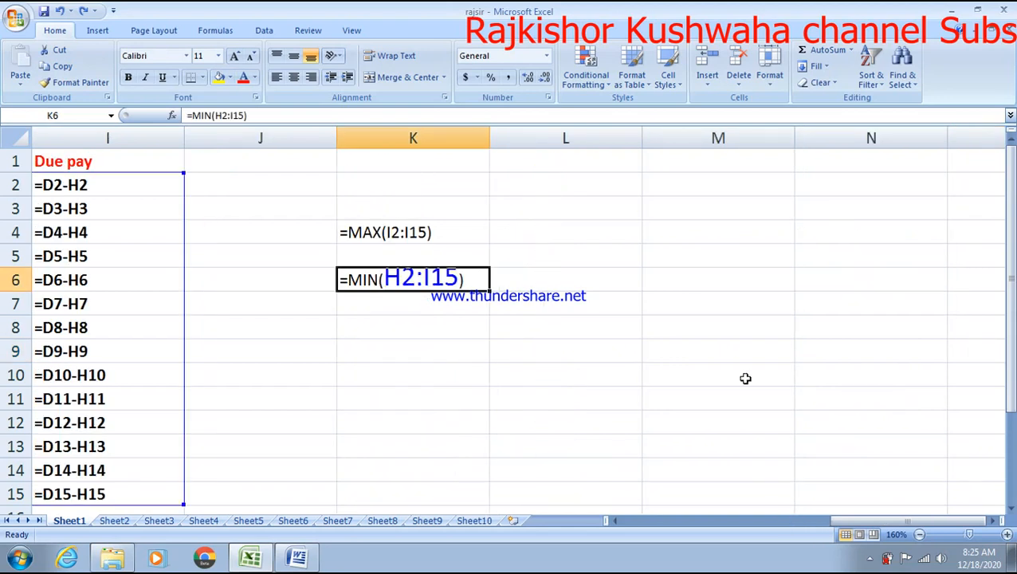
pyautogui.hotkey('ctrl', '`')
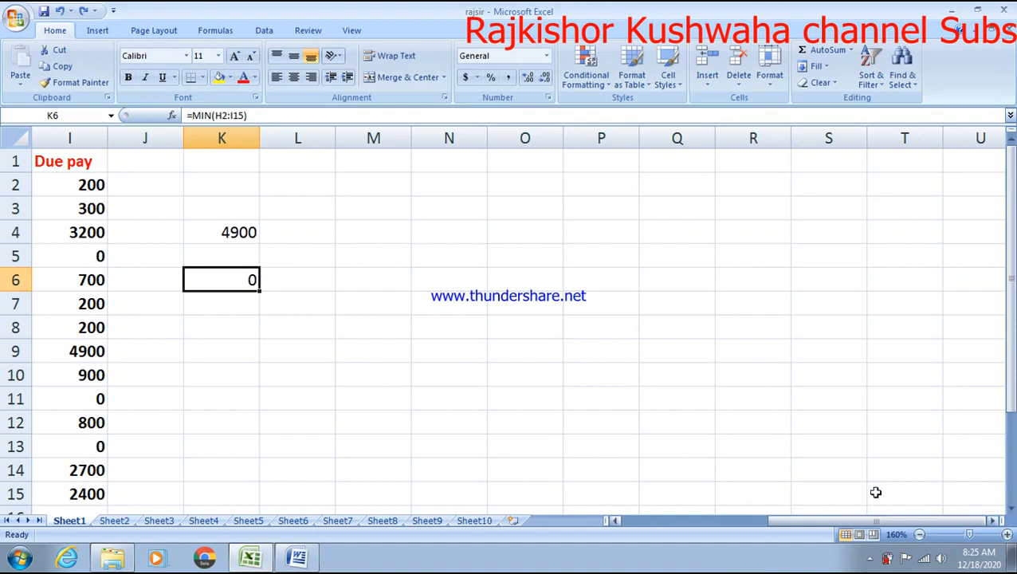
pyautogui.moveTo(860, 524); pyautogui.dragTo(853, 523)
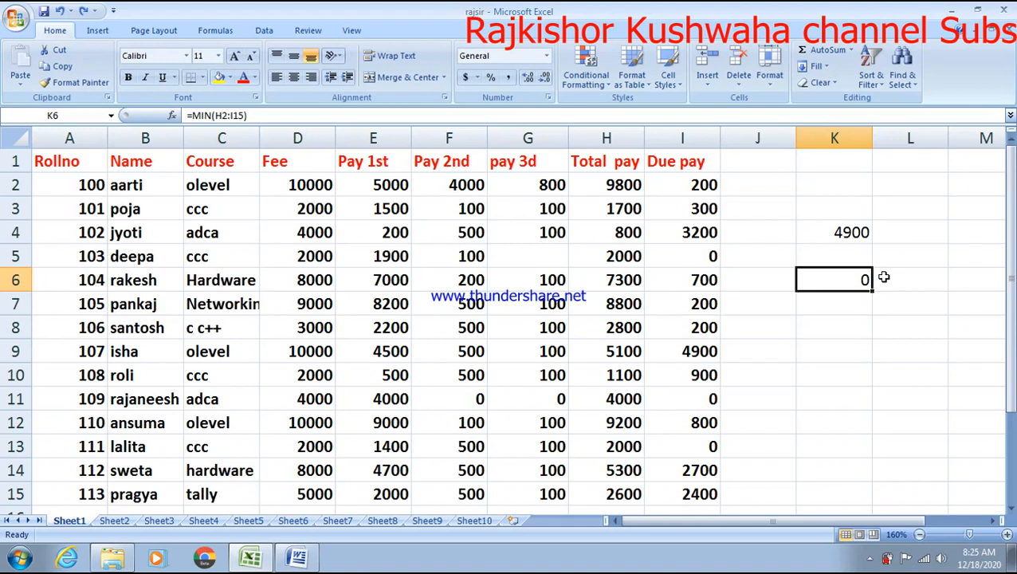
# - Switch to the Word function list, highlight the Sum entry under Mathematical function, and return to the Excel sheet
pyautogui.click(297, 559)
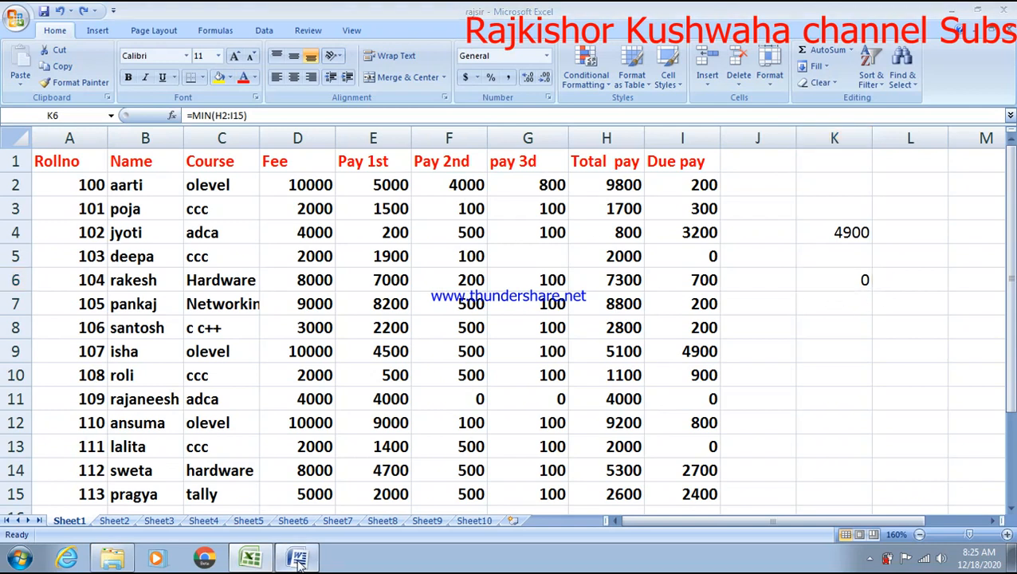
pyautogui.click(266, 359)
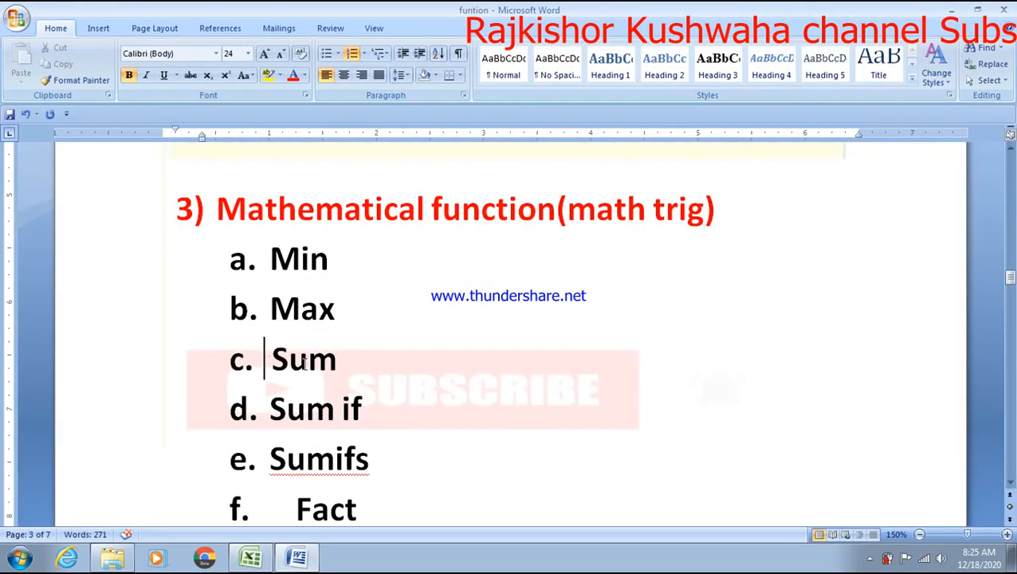
pyautogui.moveTo(266, 360); pyautogui.dragTo(386, 385)
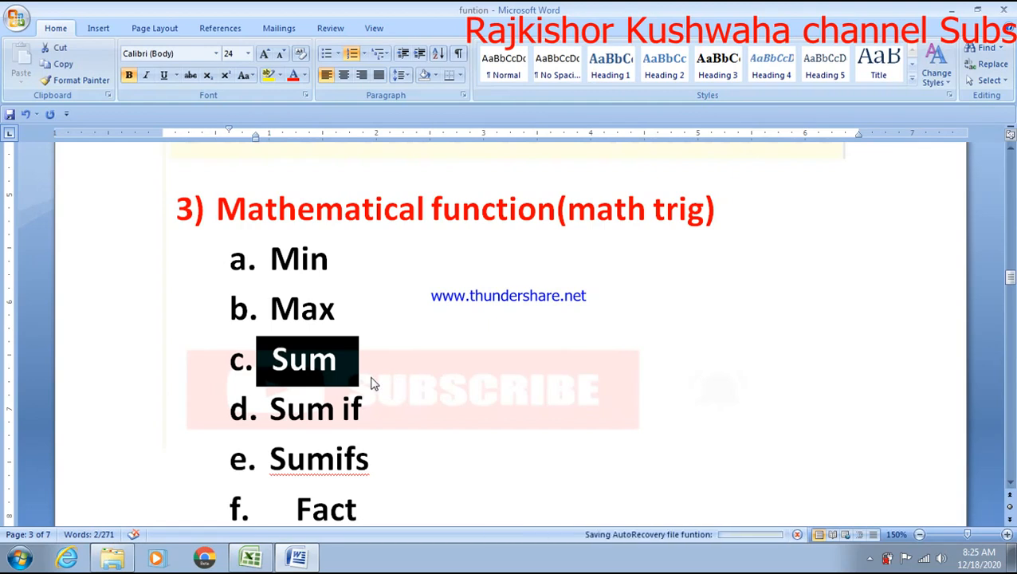
pyautogui.click(302, 552)
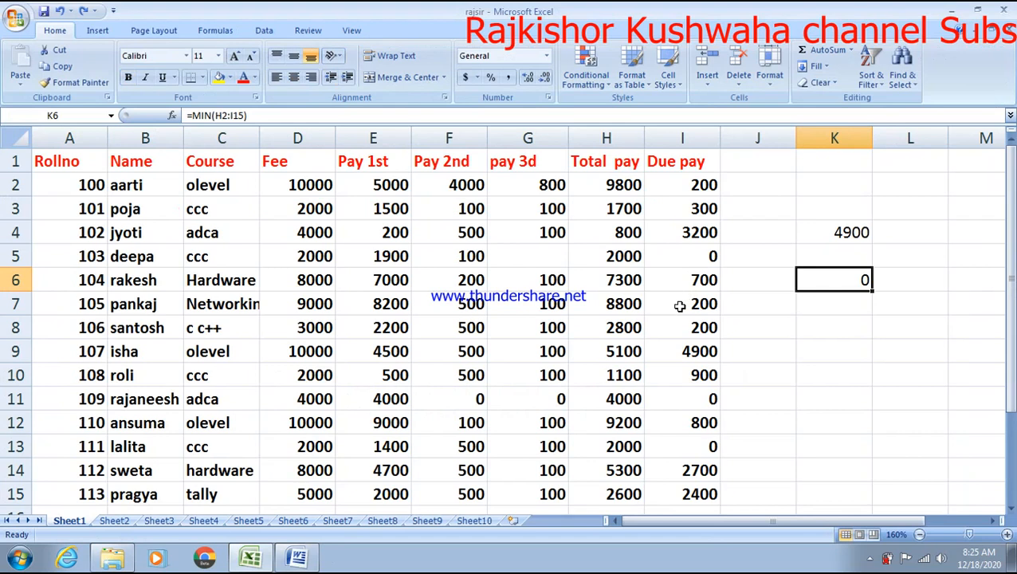
pyautogui.click(835, 318)
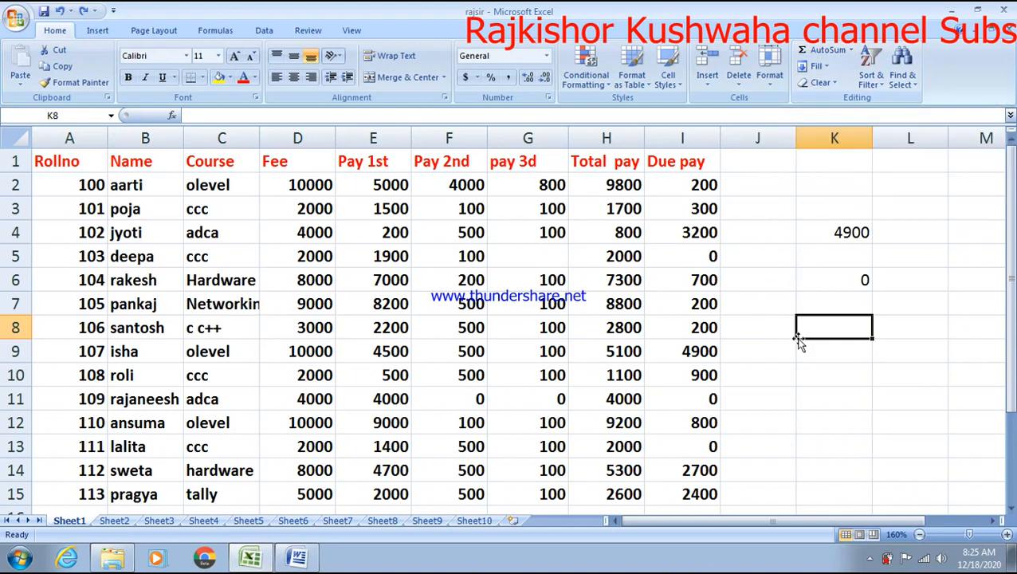
pyautogui.write('=')
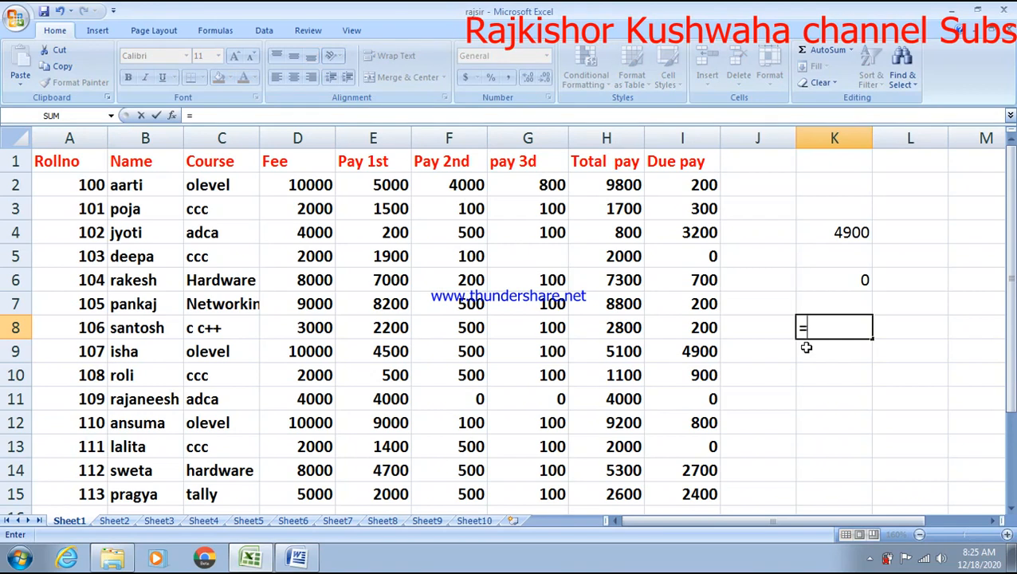
pyautogui.write('sum')
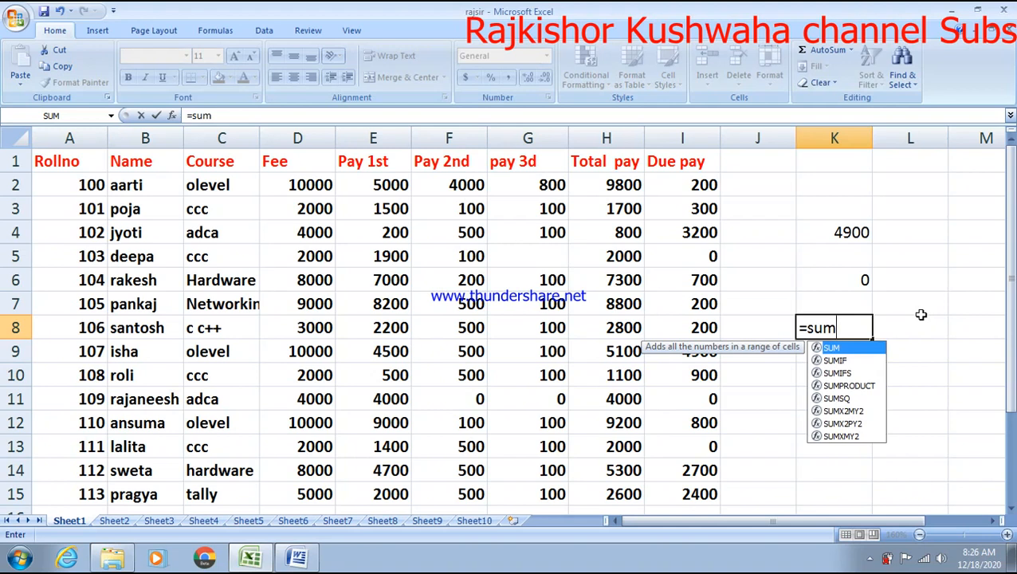
pyautogui.press('BackSpace')
pyautogui.press('BackSpace')
pyautogui.press('BackSpace')
pyautogui.press('BackSpace')
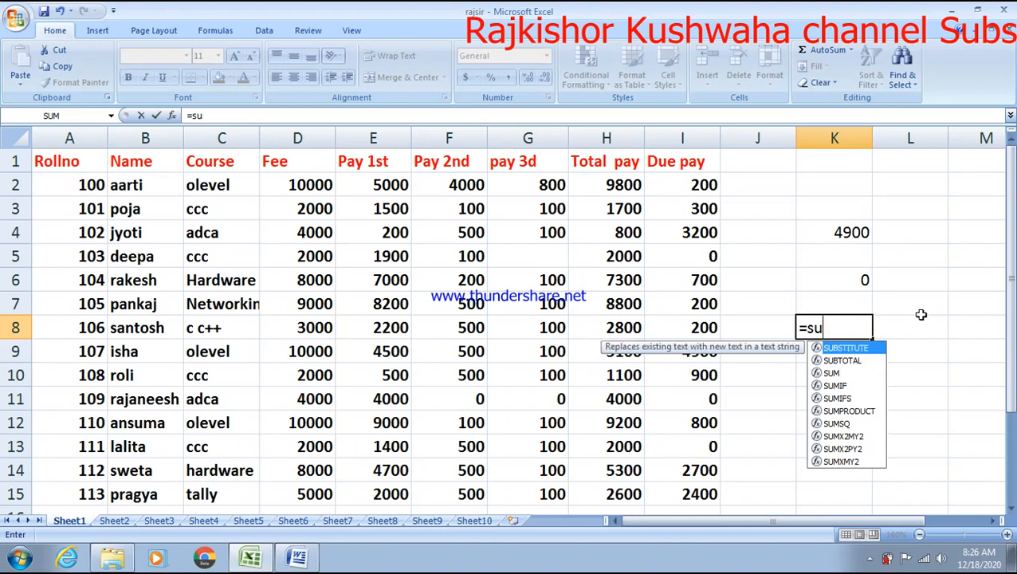
# - Enter the formula =Sheet3!B6c in cell K8, picking cell B6 on Sheet3 as the reference
pyautogui.write('=')
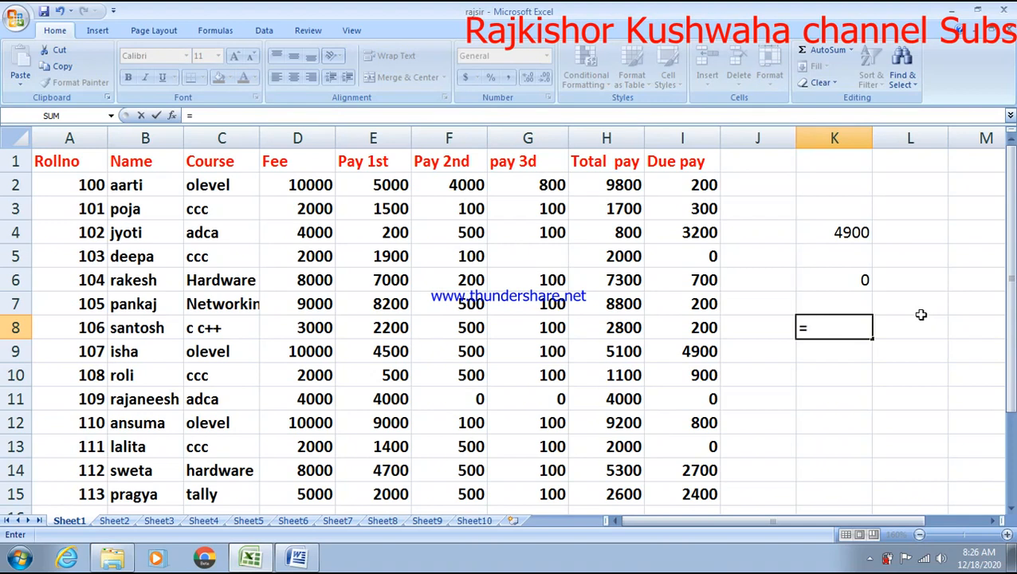
pyautogui.click(157, 521)
pyautogui.click(236, 265)
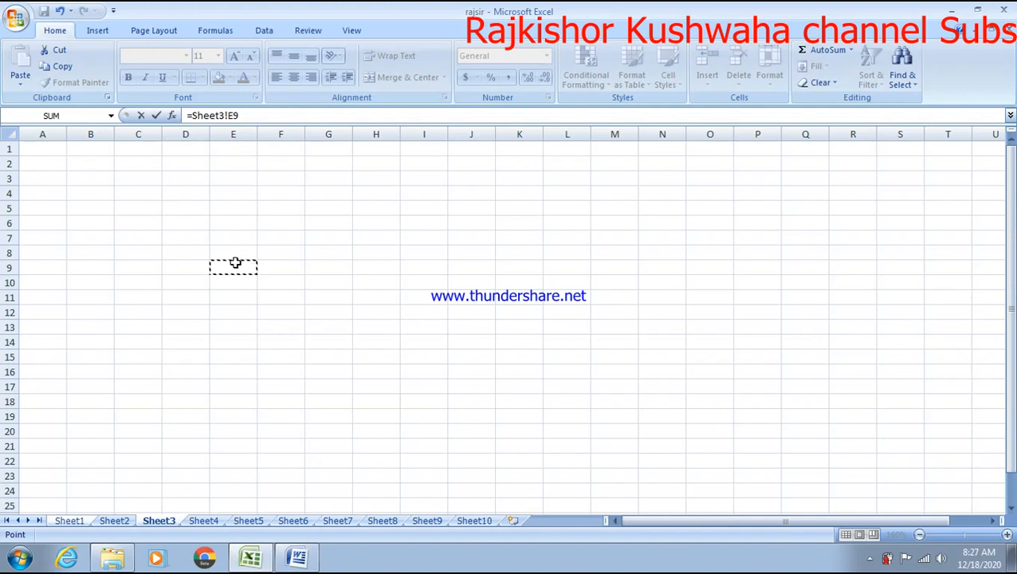
pyautogui.click(222, 197)
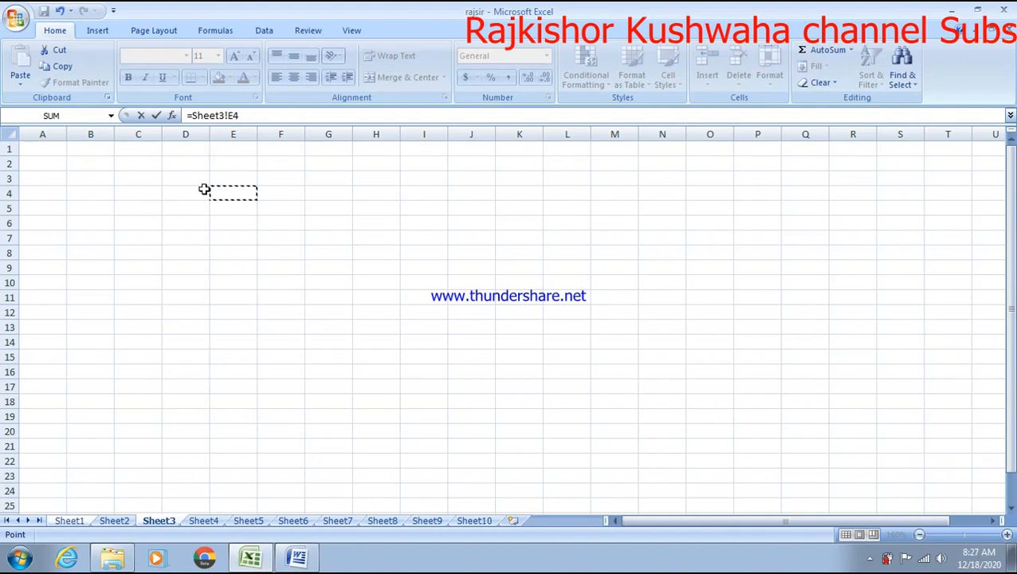
pyautogui.click(56, 178)
pyautogui.click(90, 150)
pyautogui.click(110, 222)
pyautogui.write('c')
pyautogui.press('Return')
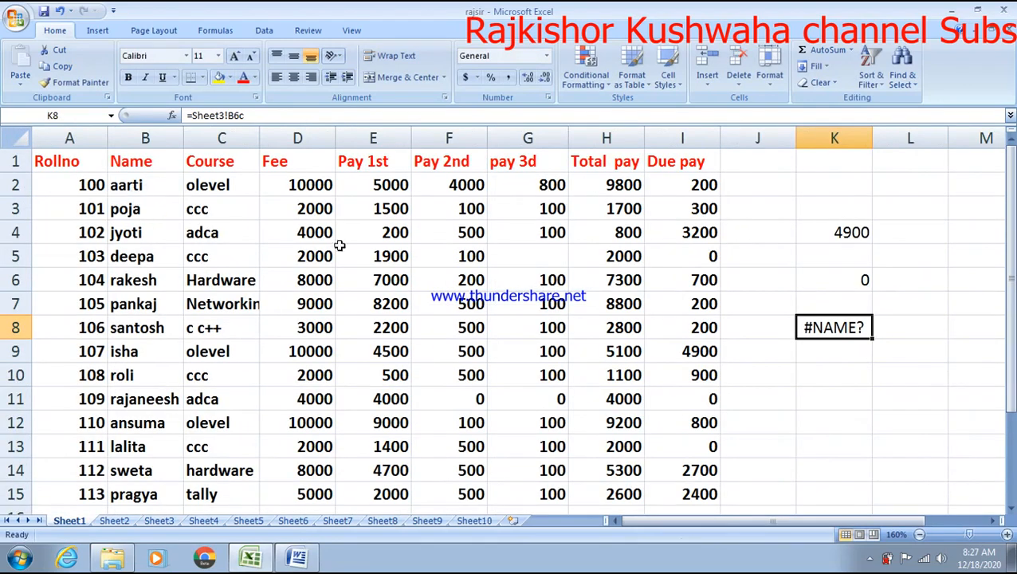
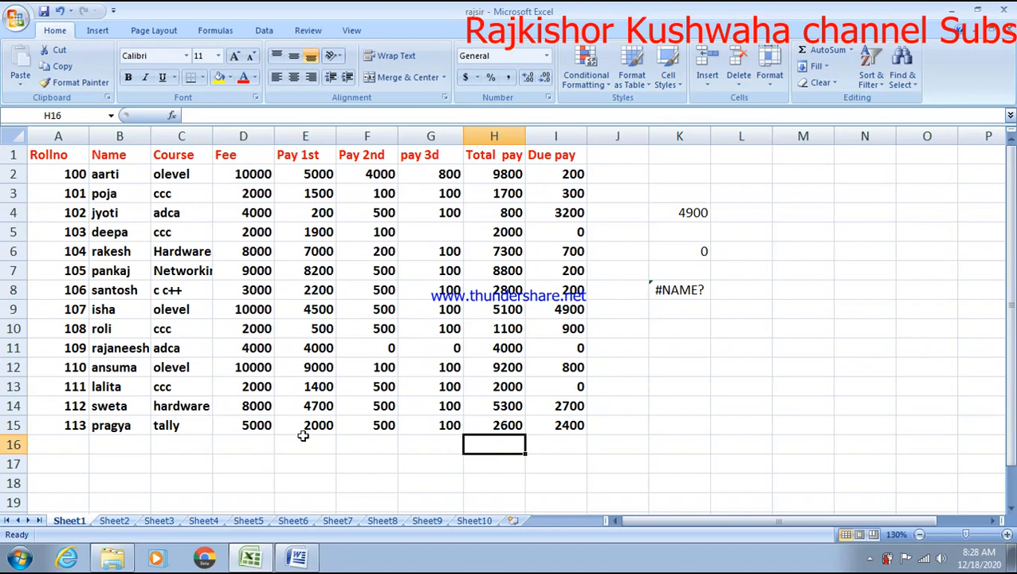
pyautogui.click(303, 443)
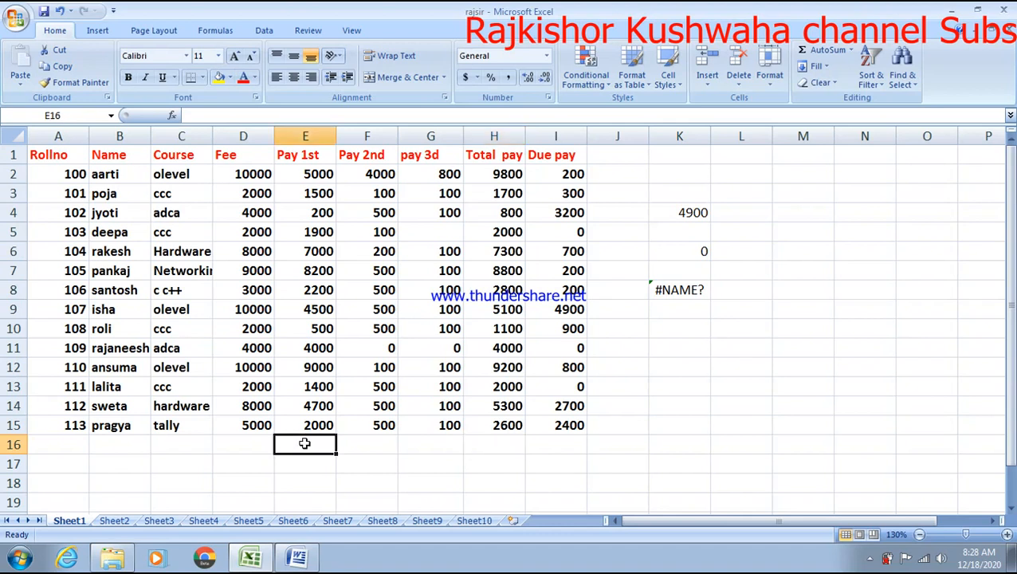
pyautogui.click(260, 440)
pyautogui.click(513, 440)
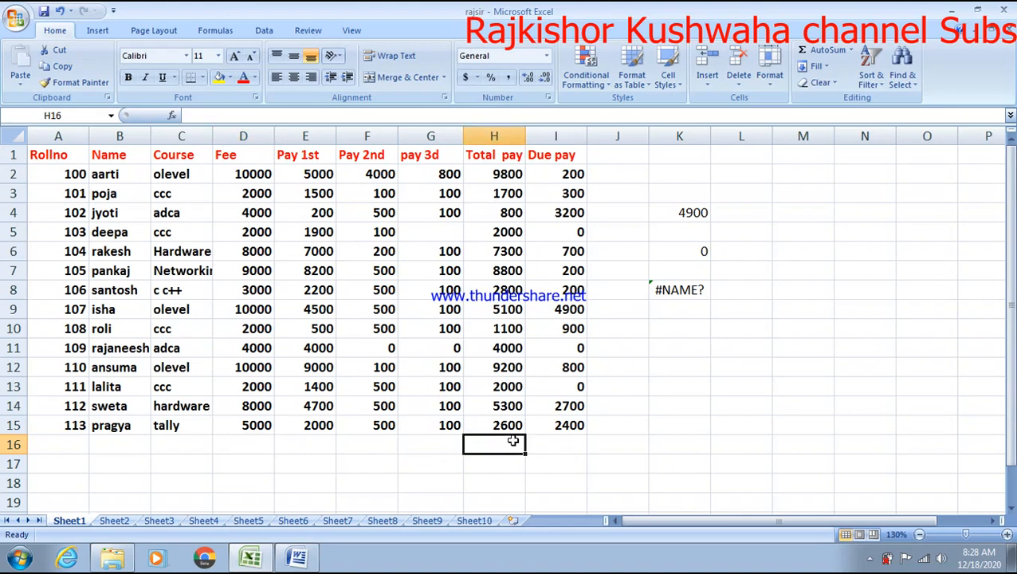
pyautogui.moveTo(247, 182); pyautogui.dragTo(252, 439)
pyautogui.click(236, 460)
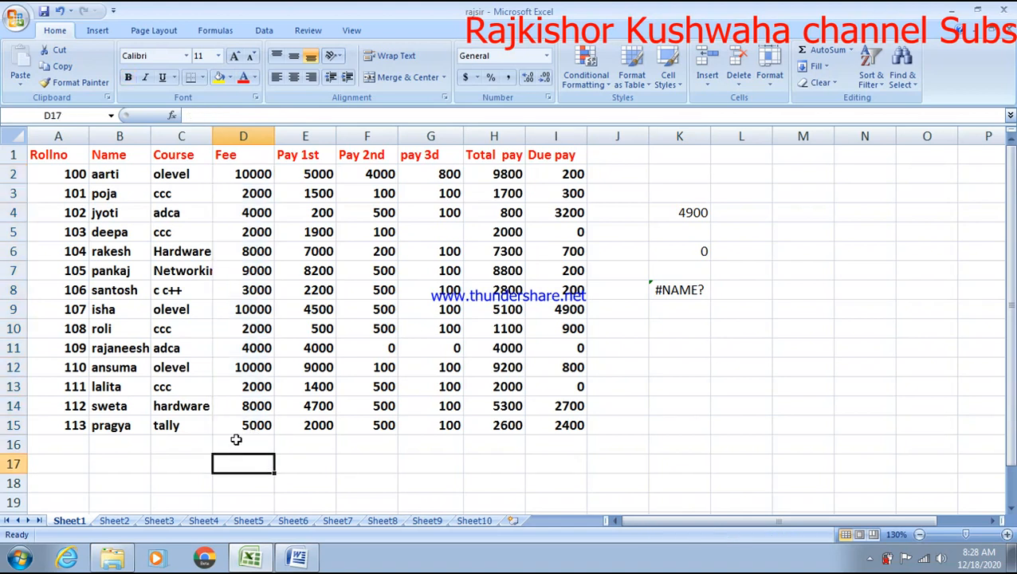
pyautogui.click(229, 426)
pyautogui.click(229, 457)
pyautogui.click(243, 444)
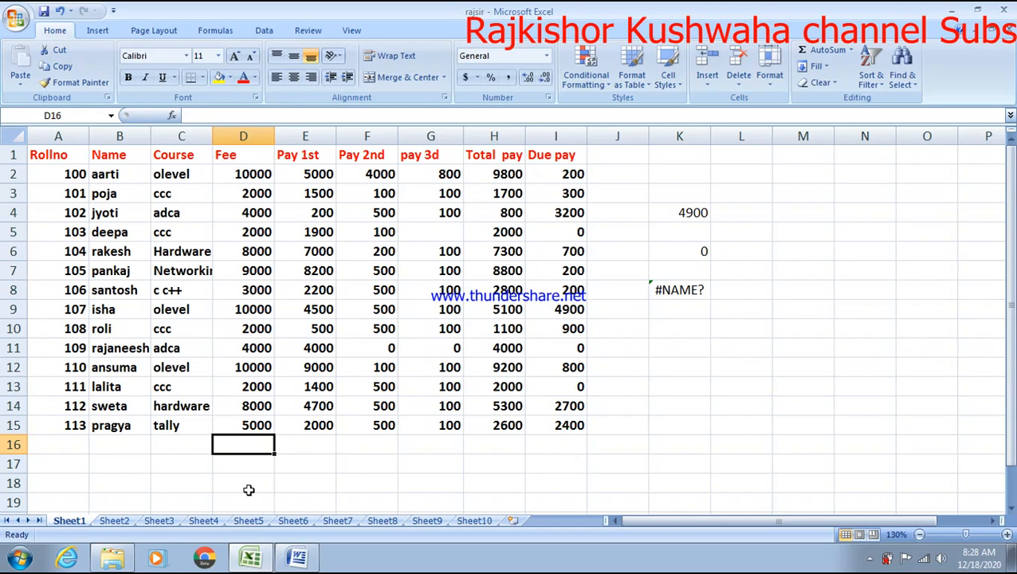
pyautogui.click(247, 465)
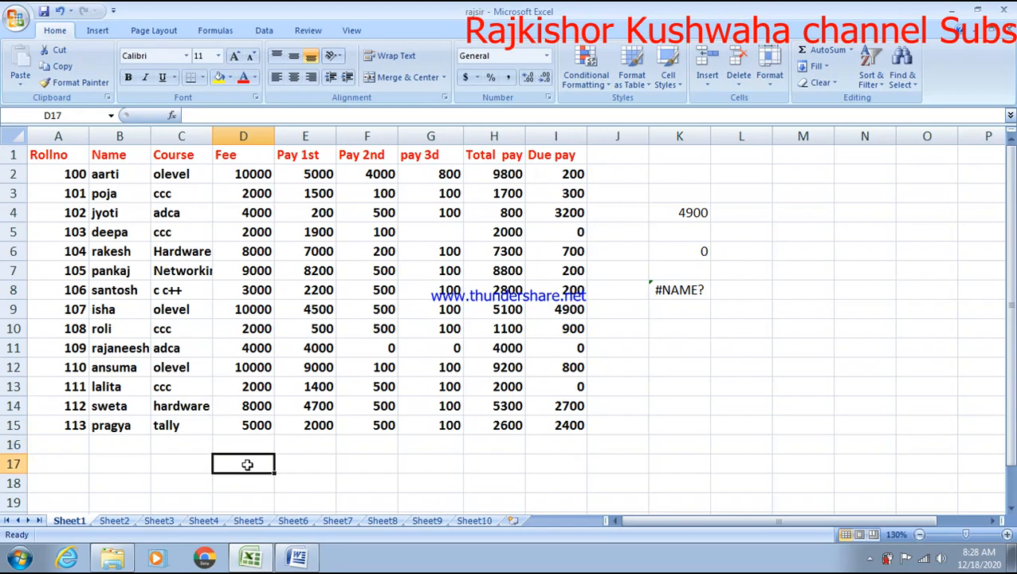
# - Total the Fee column in cell D16 with AutoSum over D2:D15 and check the resulting formula
pyautogui.click(246, 440)
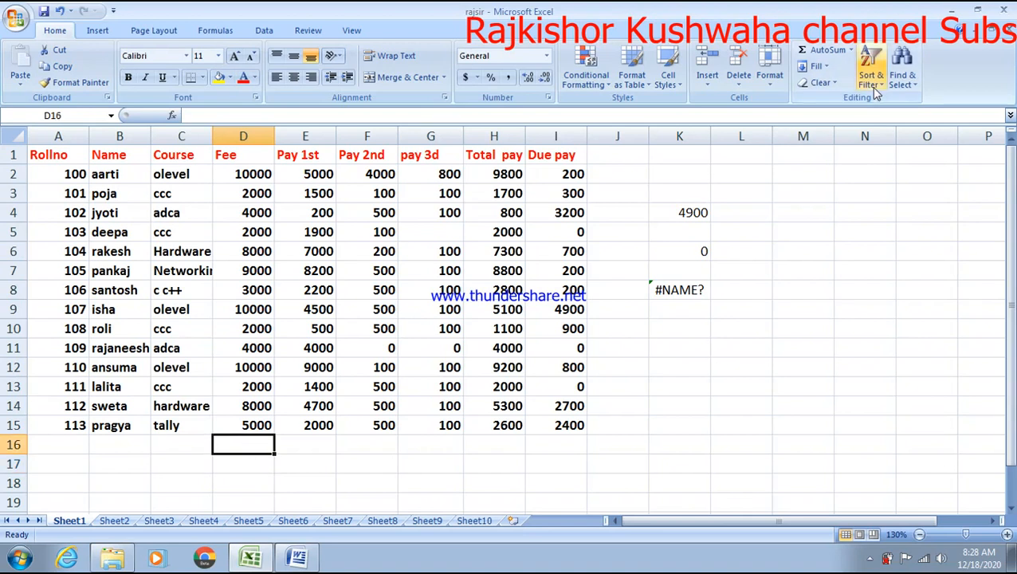
pyautogui.click(100, 32)
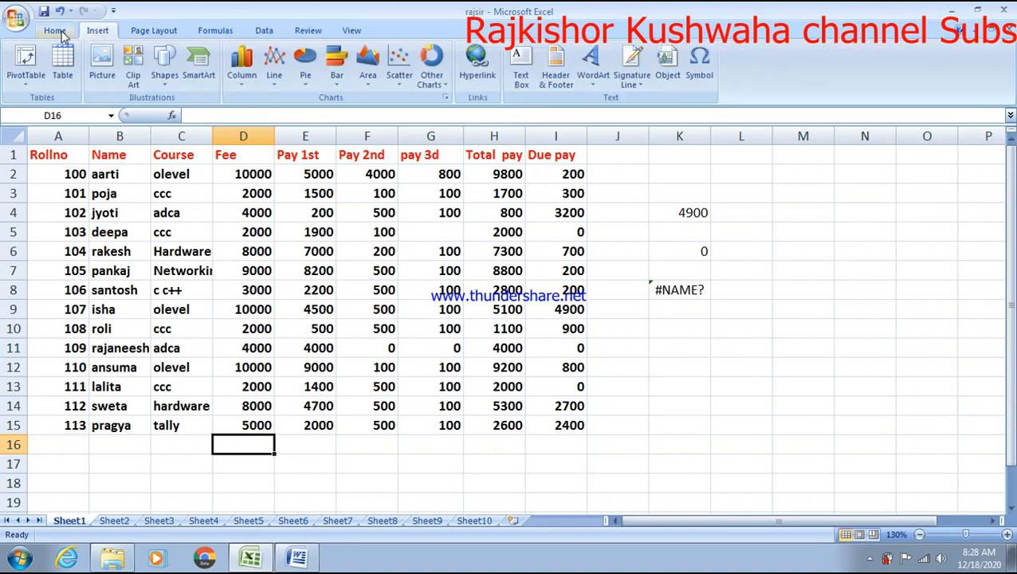
pyautogui.click(63, 33)
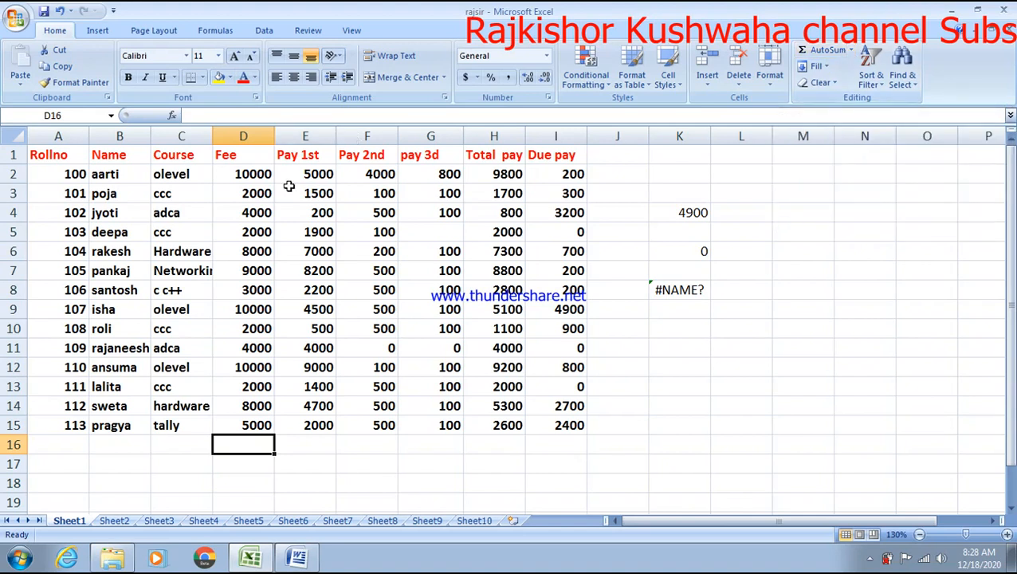
pyautogui.click(828, 50)
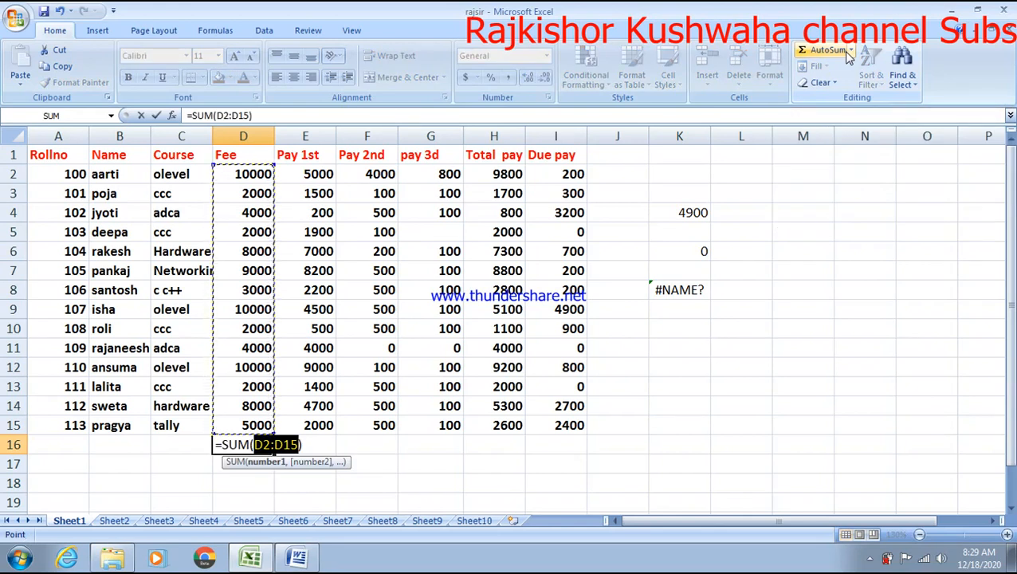
pyautogui.press('Return')
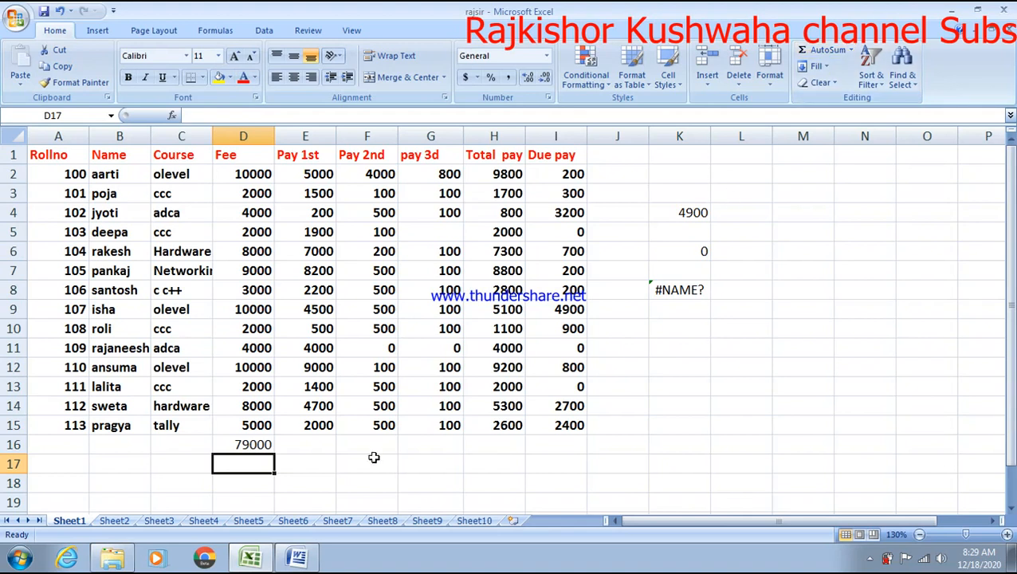
pyautogui.click(256, 447)
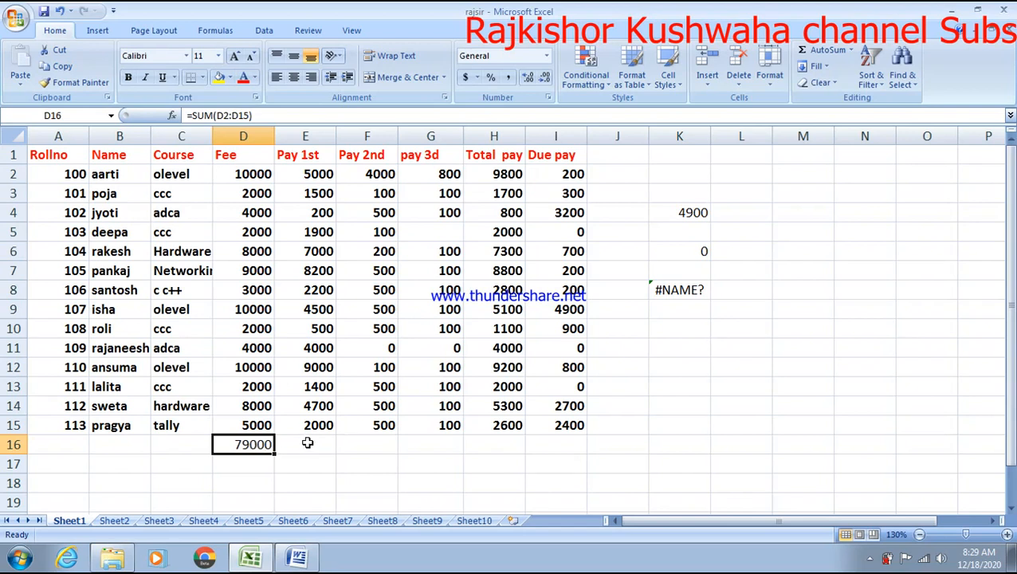
# - Total the Pay 1st column in cell E16 with AutoSum over E2:E15
pyautogui.click(306, 443)
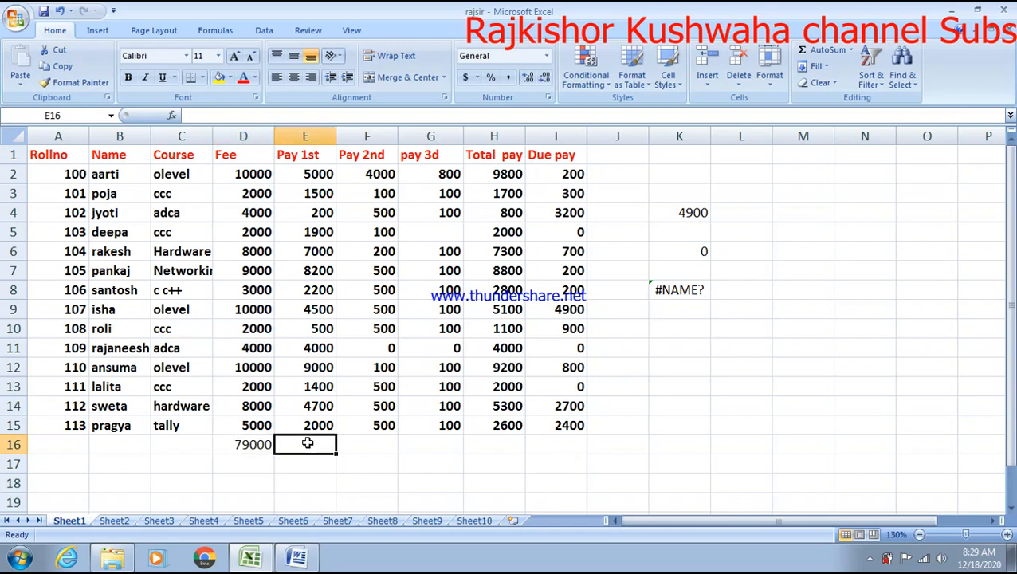
pyautogui.click(821, 50)
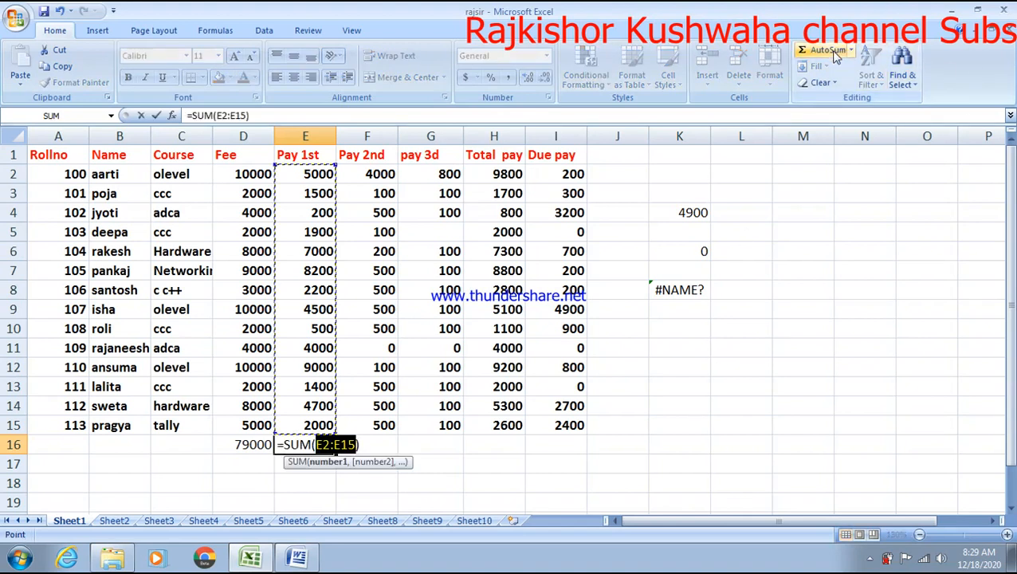
pyautogui.press('Return')
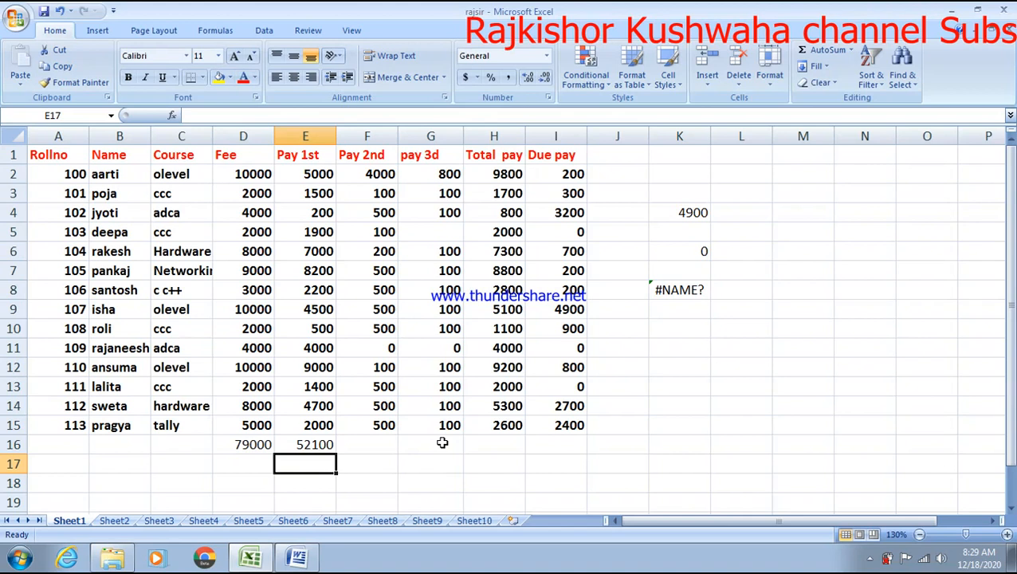
# - Fill the SUM formula in D16 rightward through I16 to total all remaining payment columns
pyautogui.click(238, 443)
pyautogui.moveTo(238, 443); pyautogui.dragTo(570, 448)
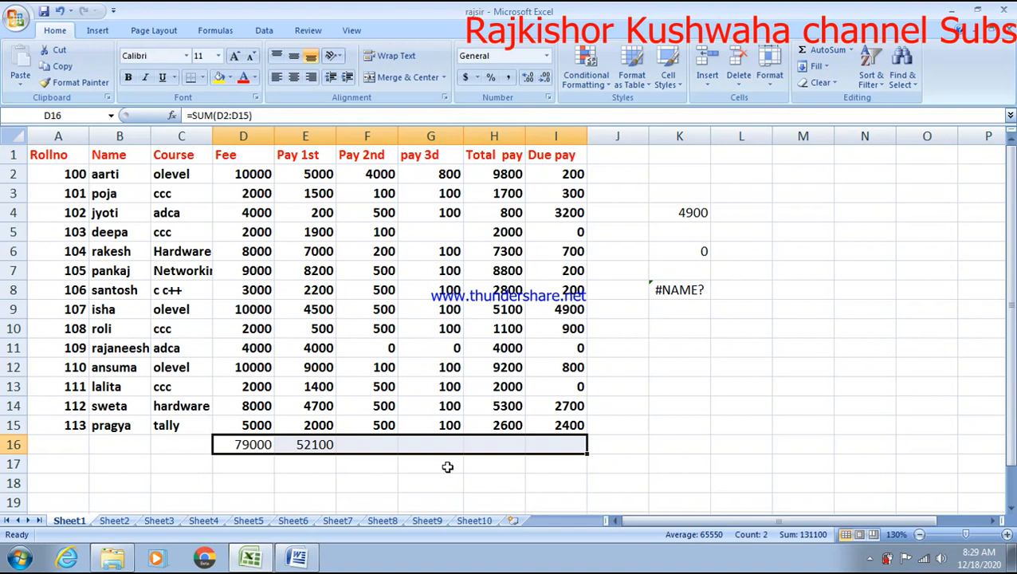
pyautogui.hotkey('ctrl', 'r')
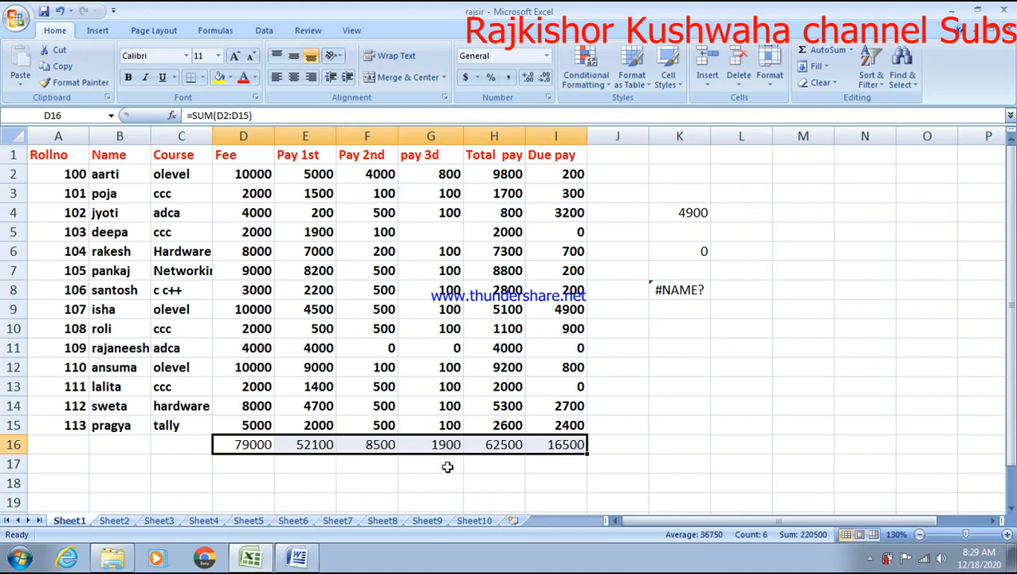
pyautogui.click(447, 467)
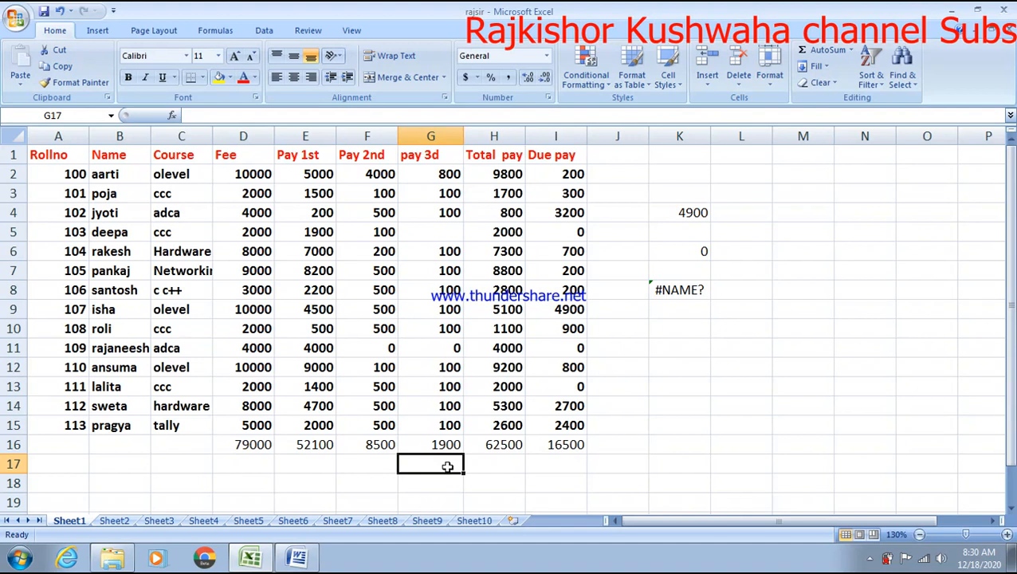
# - Undo the rightward fill of the totals in row 16 and delete the Pay 1st total in E16
pyautogui.hotkey('ctrl', 'z')
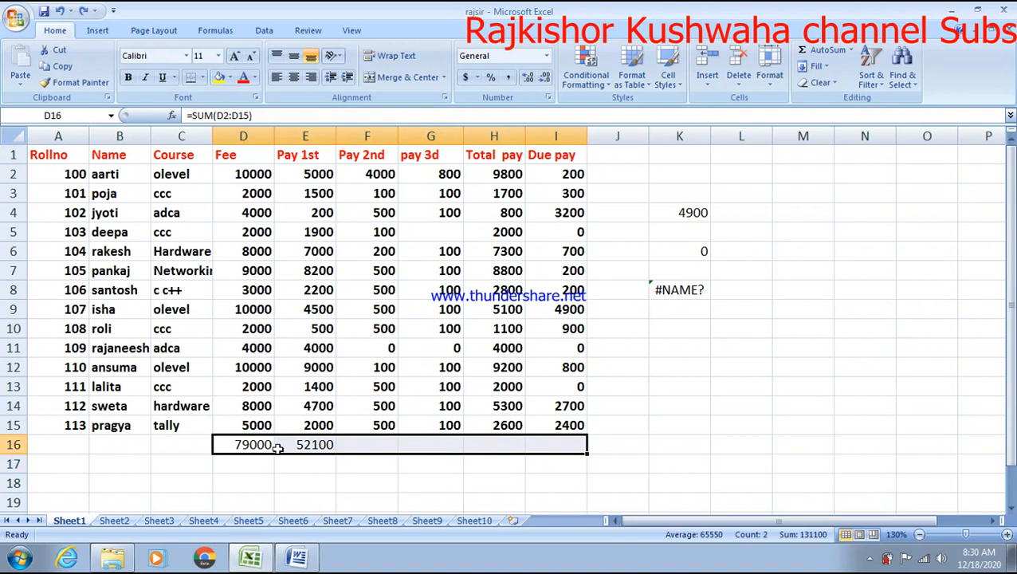
pyautogui.click(340, 444)
pyautogui.click(317, 452)
pyautogui.press('BackSpace')
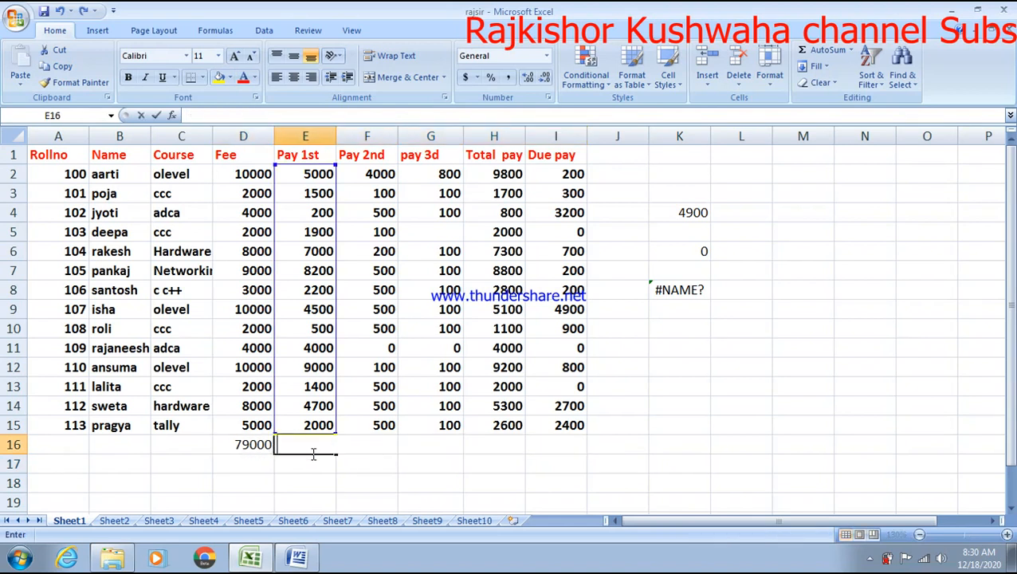
pyautogui.click(347, 476)
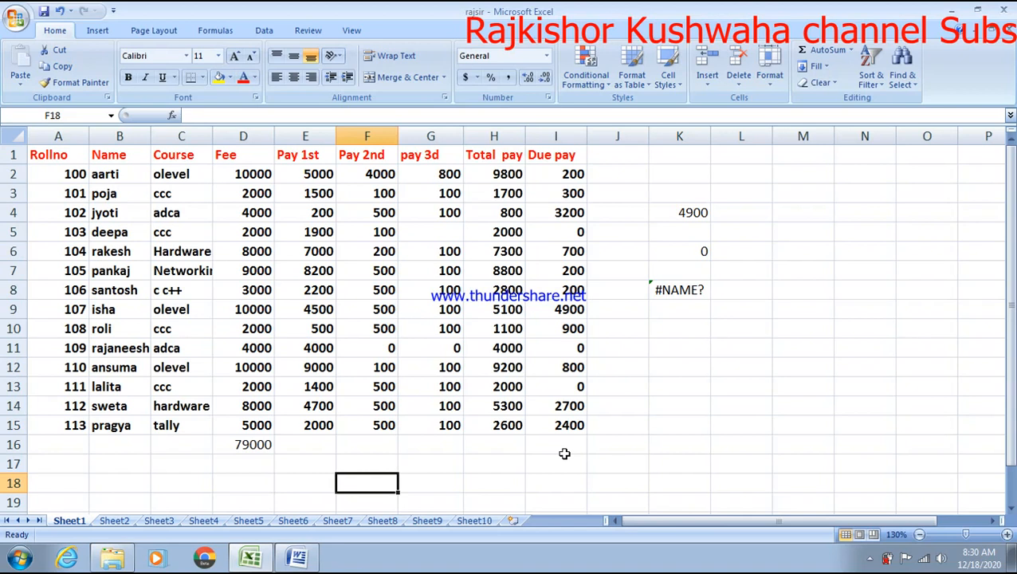
# - Fill the Fee total formula in D16 rightward through I16 to total every payment column
pyautogui.click(263, 443)
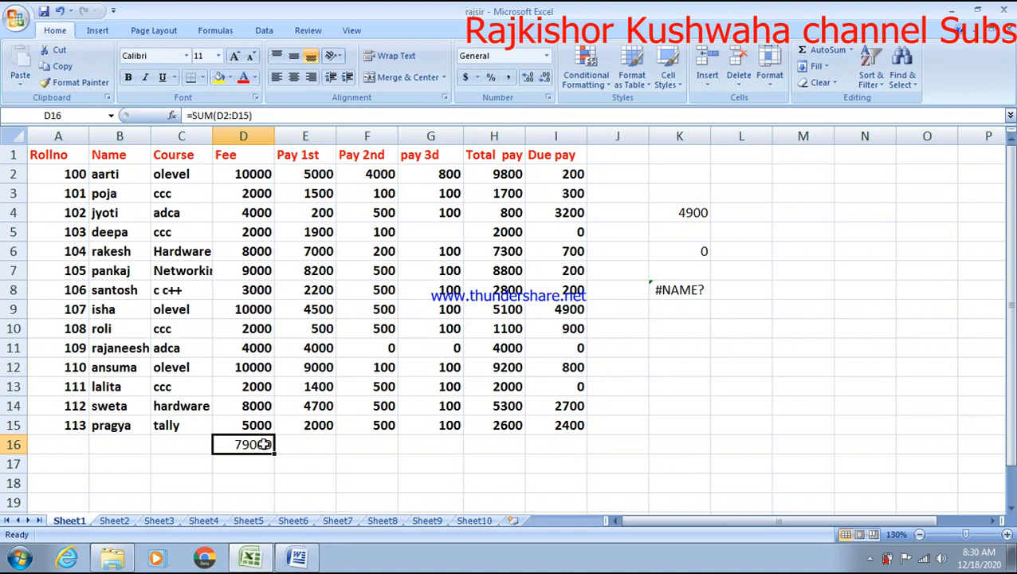
pyautogui.hotkey('shift', 'Right')
pyautogui.hotkey('shift', 'Right')
pyautogui.hotkey('shift', 'Right')
pyautogui.hotkey('shift', 'Right')
pyautogui.hotkey('shift', 'Right')
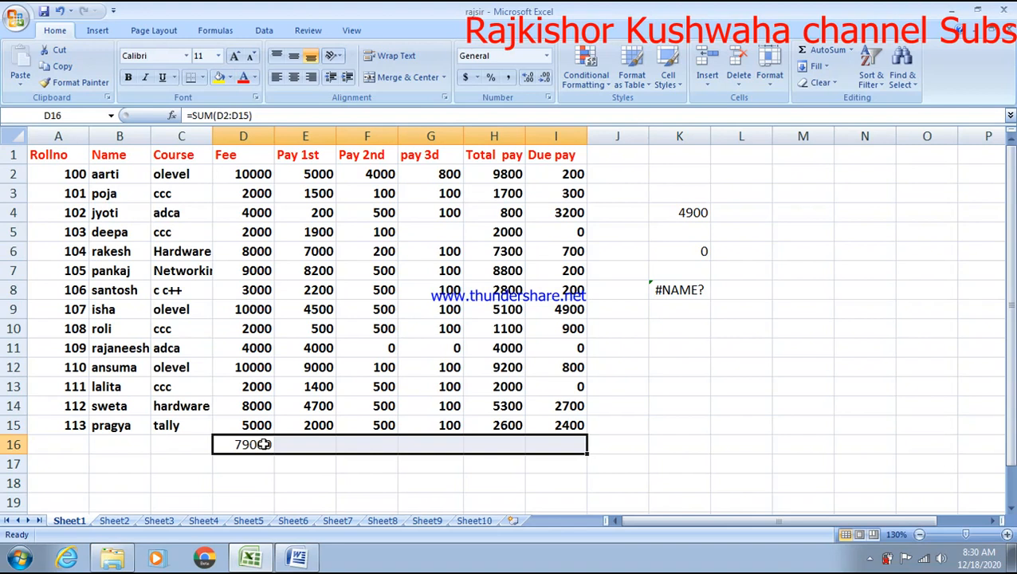
pyautogui.hotkey('ctrl', 'r')
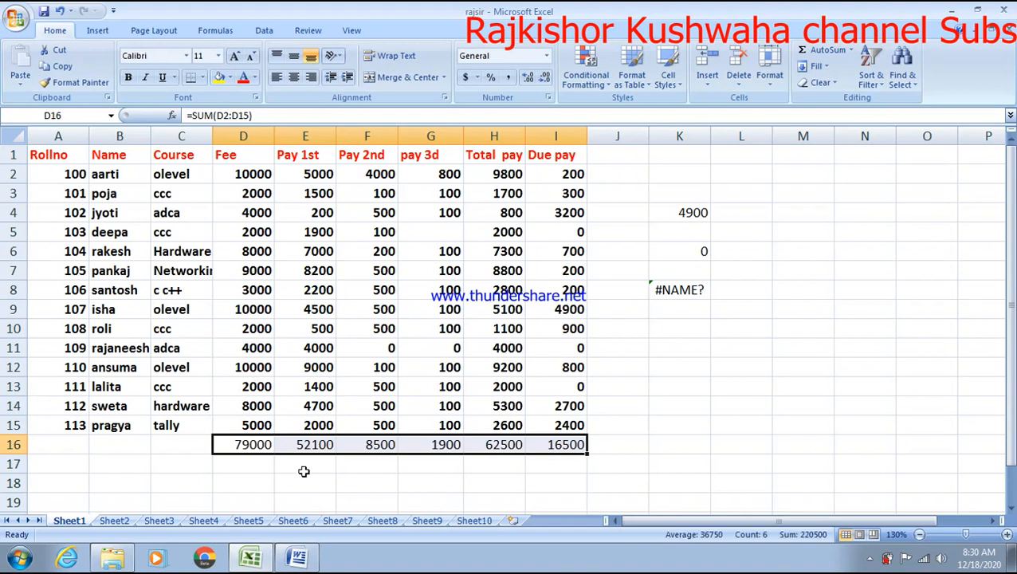
pyautogui.click(396, 459)
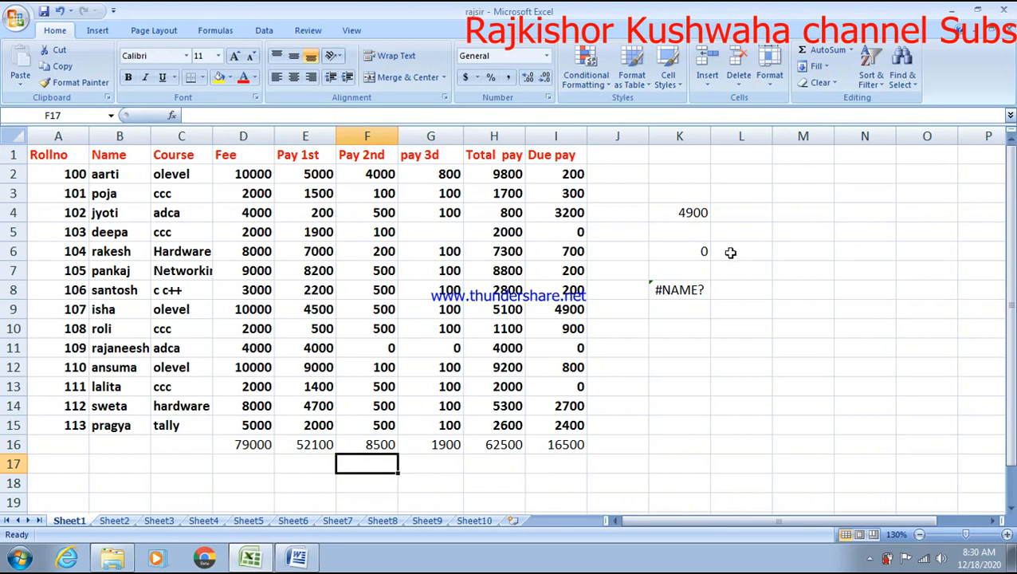
# - Set the pay 3d amount in G2 to 1000 and check the column totals in E16:I16
pyautogui.click(448, 175)
pyautogui.write('1')
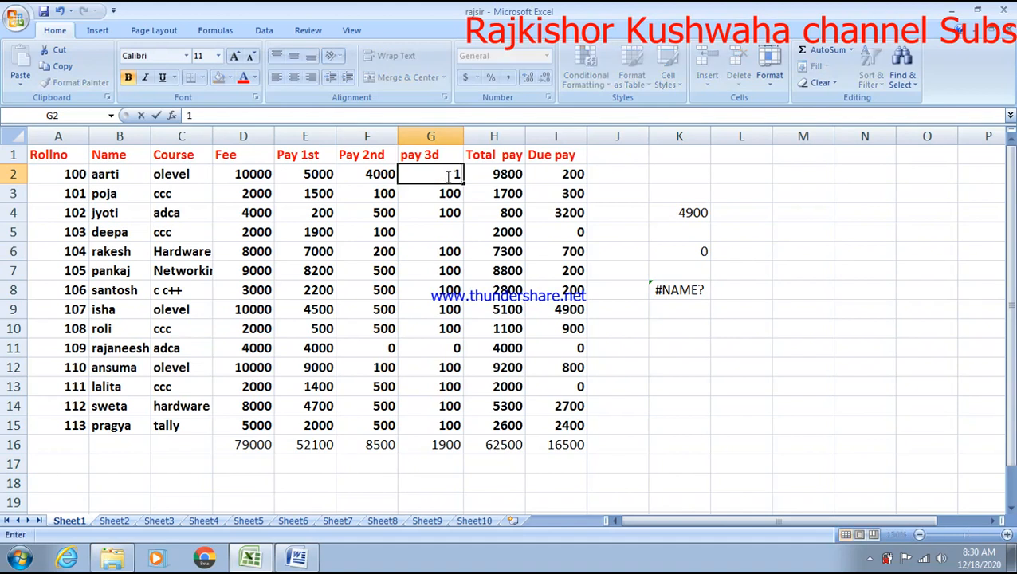
pyautogui.write('000')
pyautogui.press('Return')
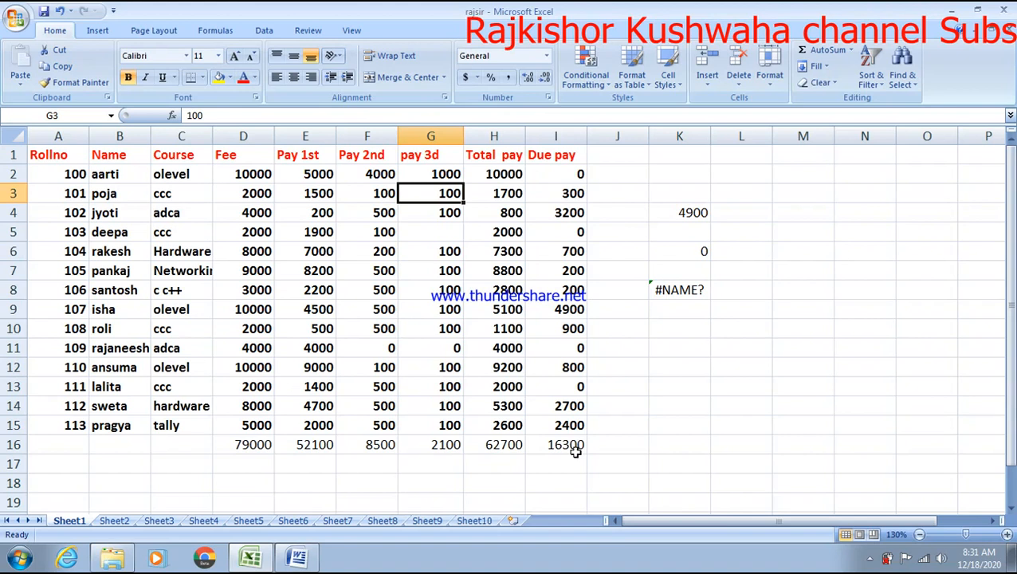
pyautogui.click(284, 444)
pyautogui.moveTo(285, 443); pyautogui.dragTo(582, 451)
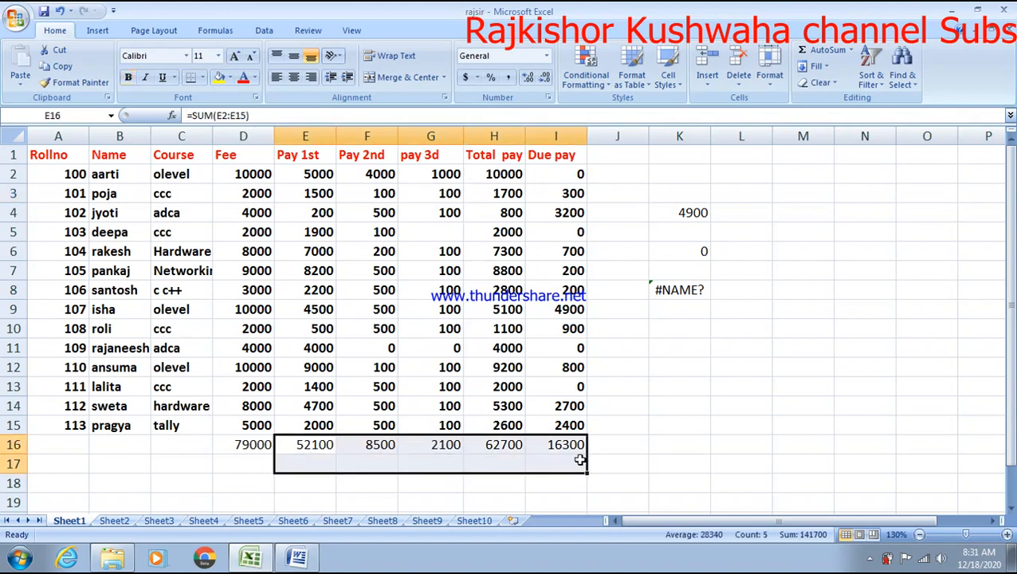
pyautogui.click(579, 457)
pyautogui.click(577, 446)
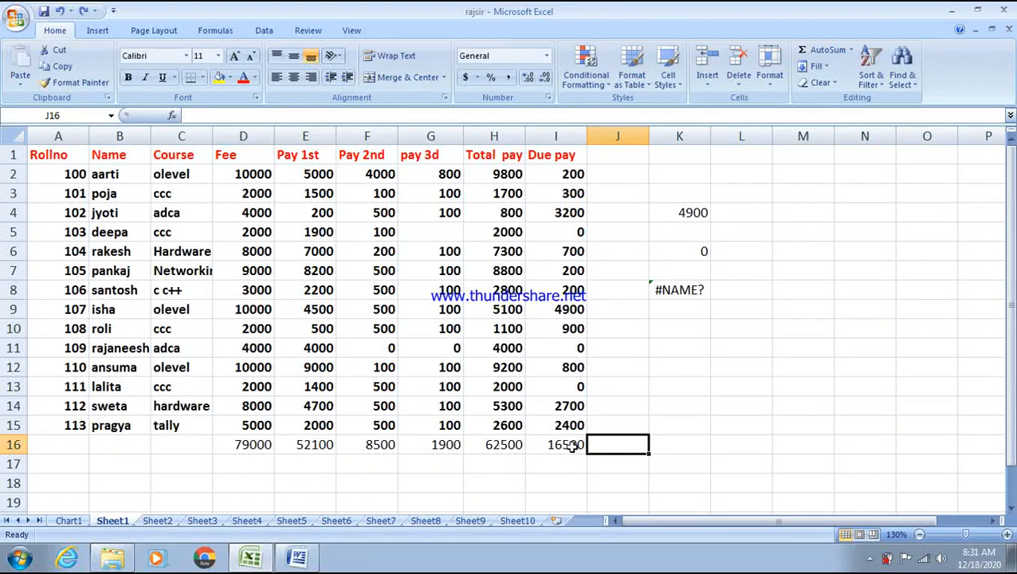
# - Clear the Due pay total from cell I16
pyautogui.press('Left')
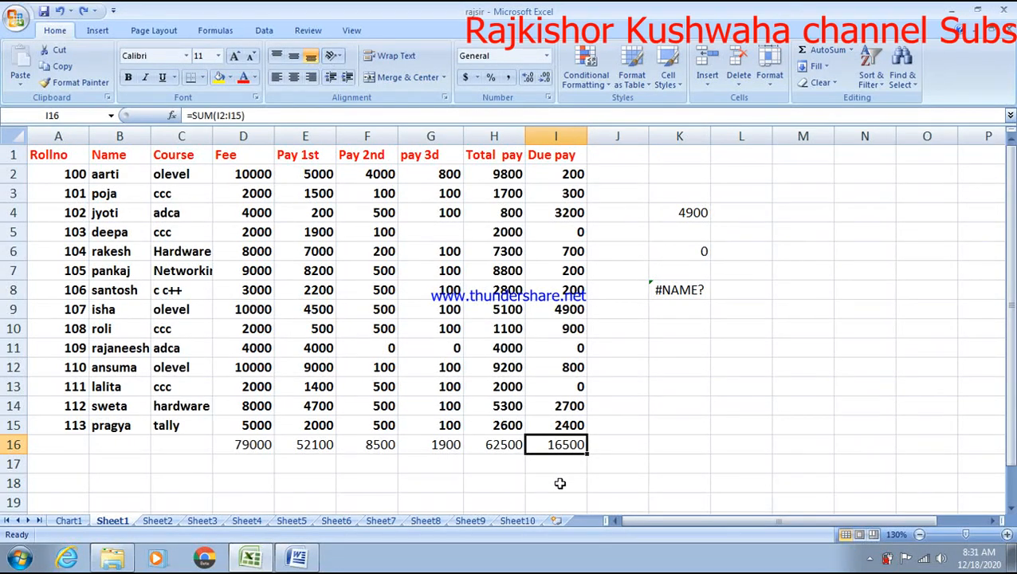
pyautogui.hotkey('ctrl', 'z')
pyautogui.click(570, 452)
pyautogui.click(570, 476)
pyautogui.click(577, 449)
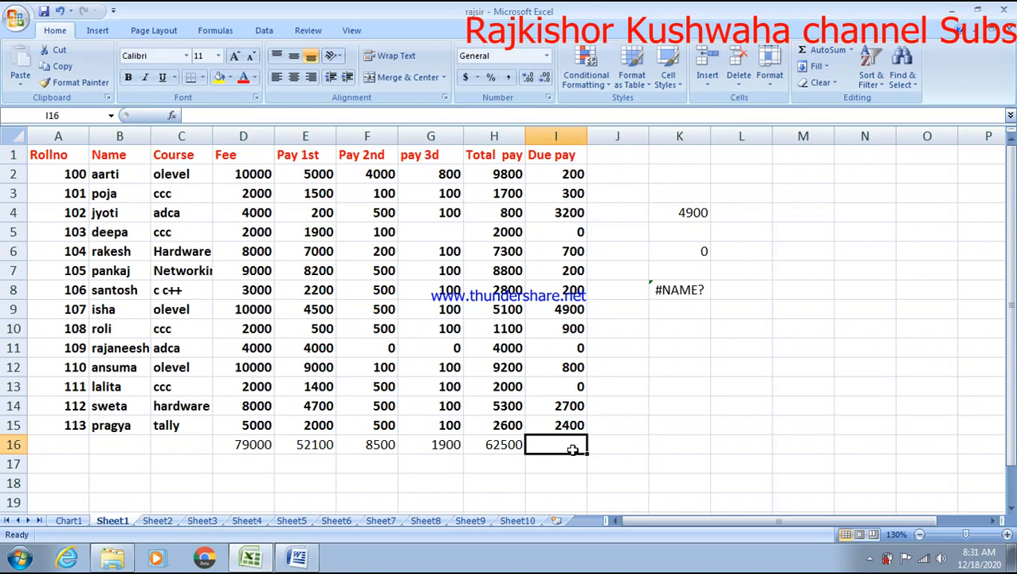
# - Enter the formula =sum(i2:i15) in I16 to total the Due pay column
pyautogui.write('=')
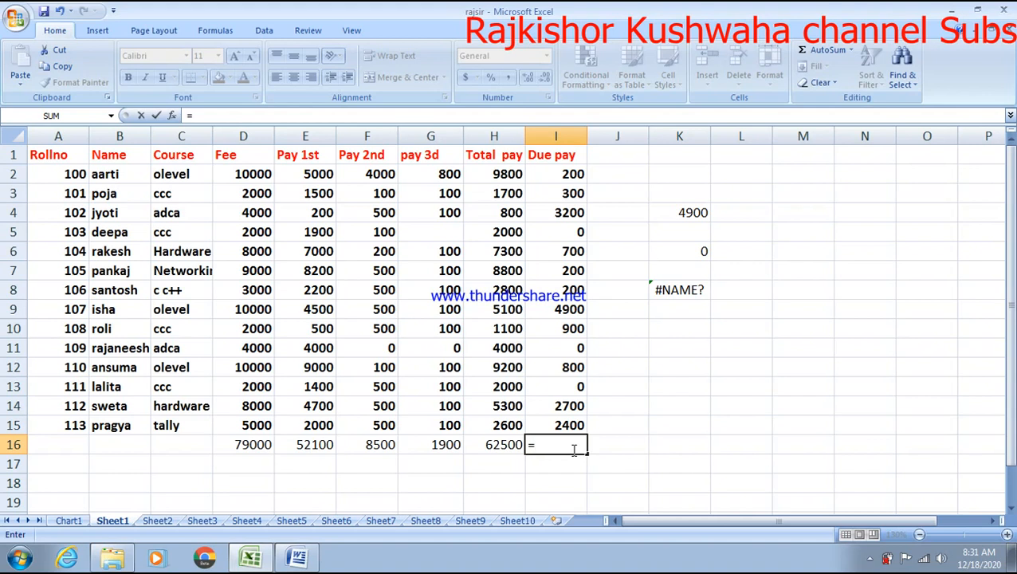
pyautogui.write('su')
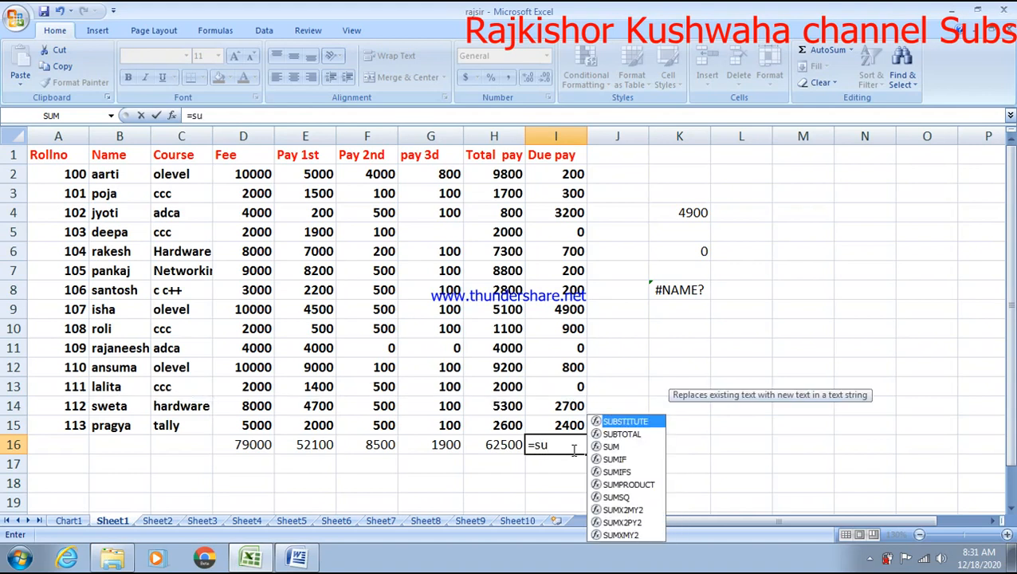
pyautogui.write('m')
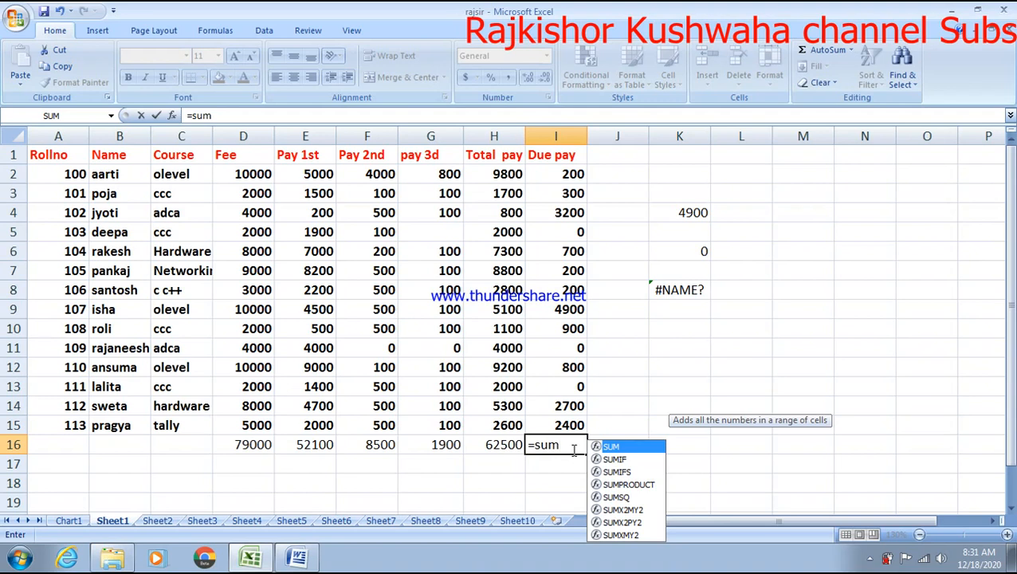
pyautogui.write('(')
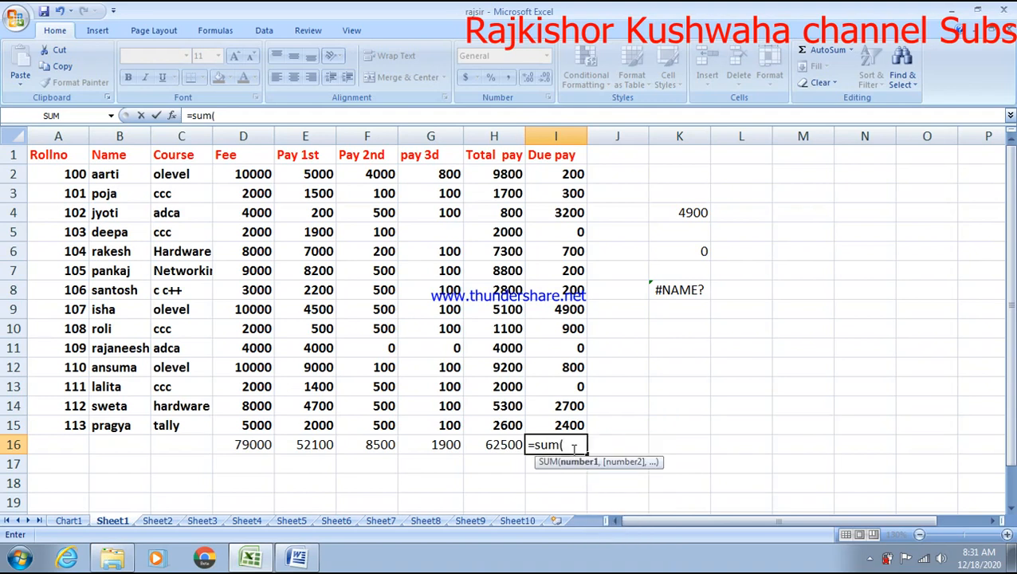
pyautogui.write('i2')
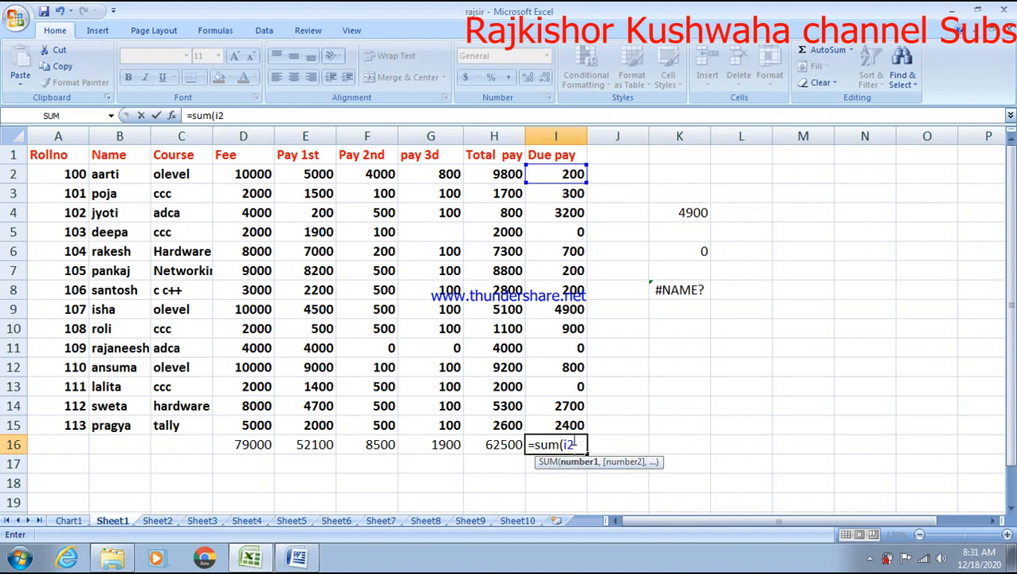
pyautogui.write(':')
pyautogui.write('i15')
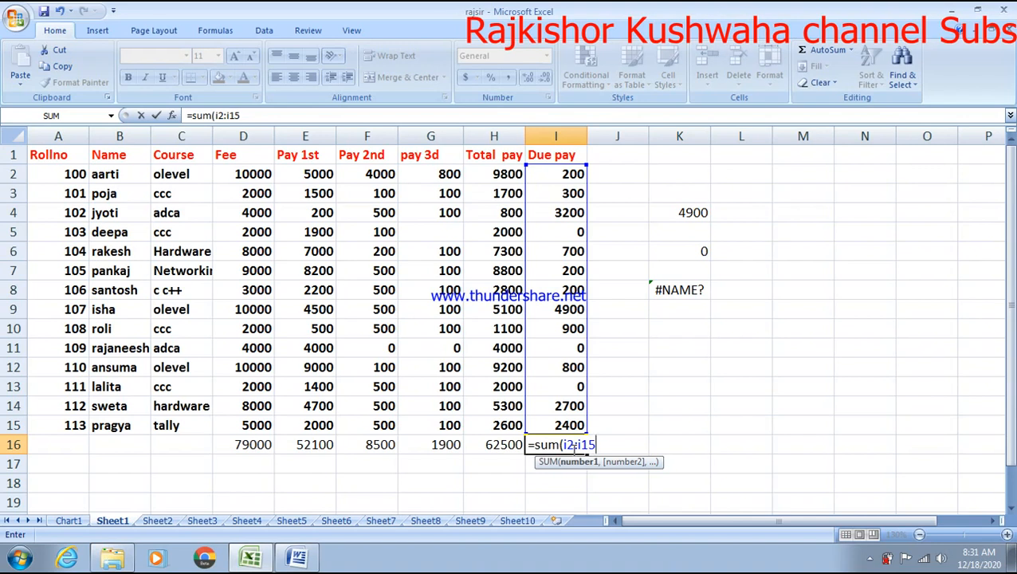
pyautogui.press('Return')
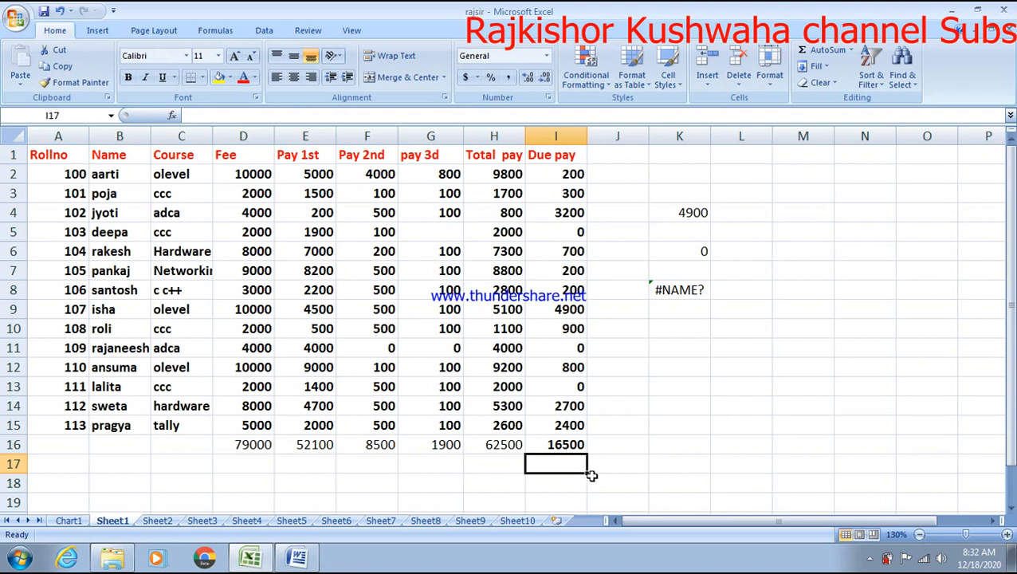
# - Replace the Due pay formula in I3 with the value 500
pyautogui.click(579, 196)
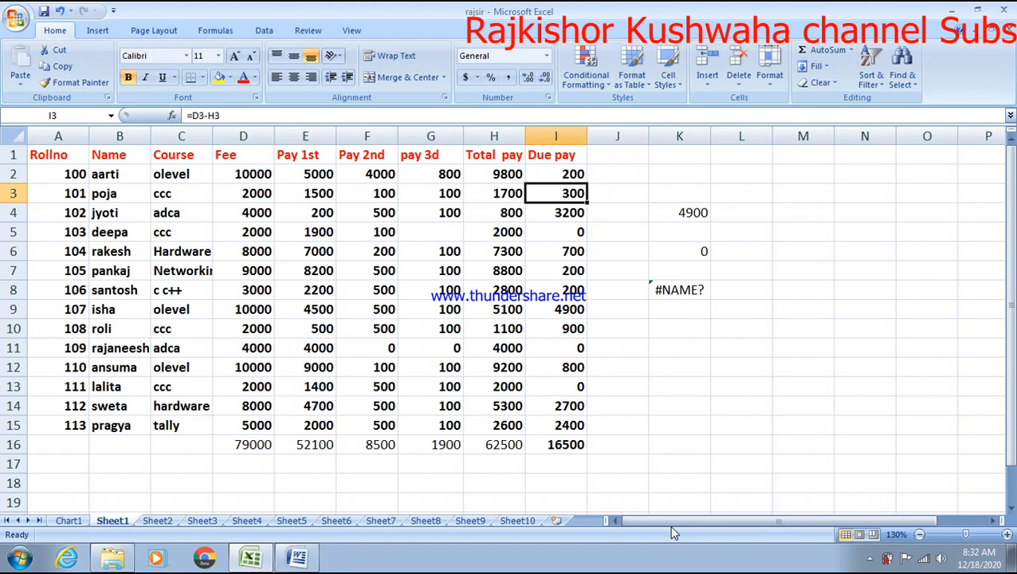
pyautogui.write('500')
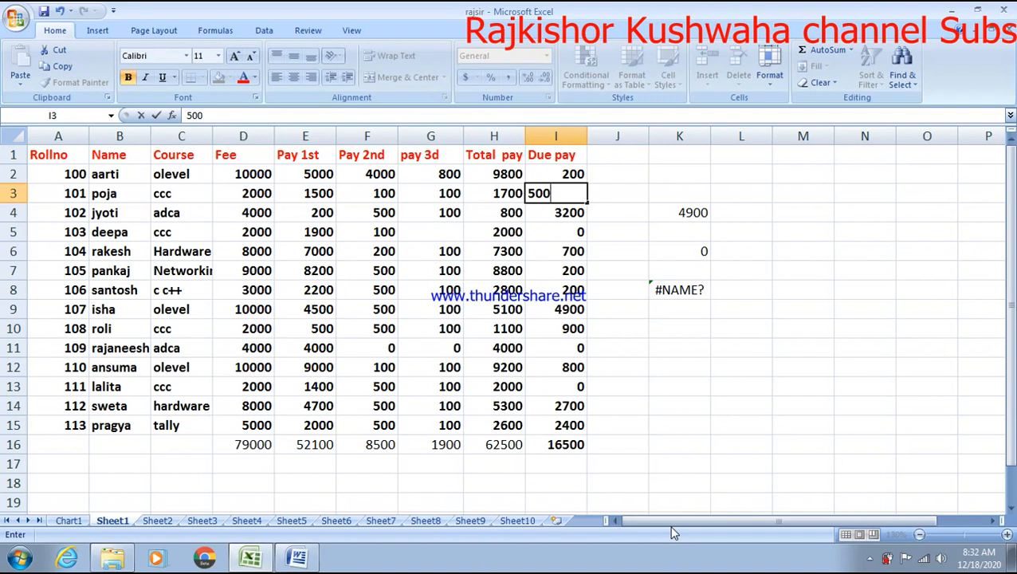
pyautogui.click(794, 485)
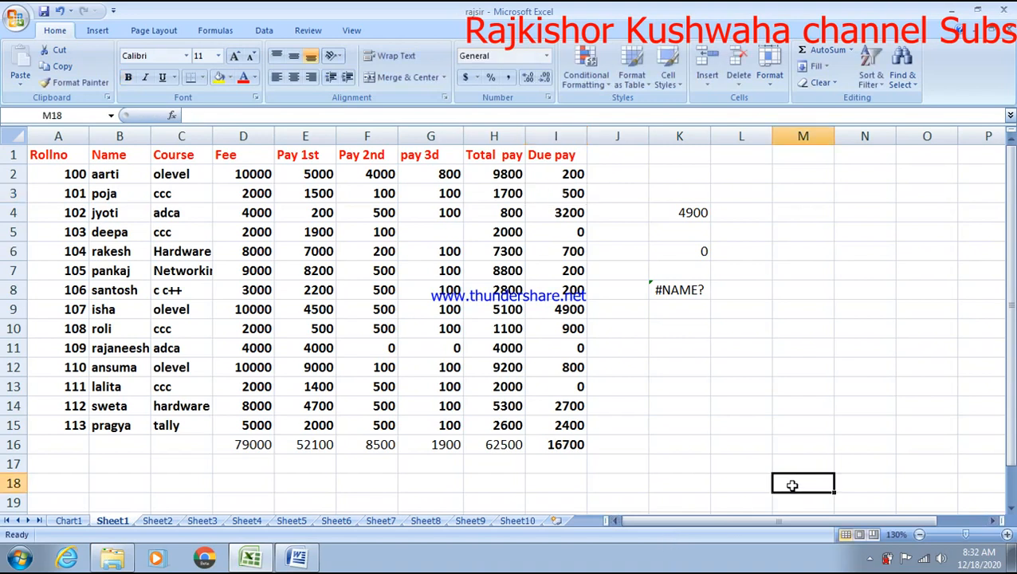
# - Set the pay 3d amount in G3 to 200 and check the Due pay cells I3 and I16
pyautogui.click(442, 194)
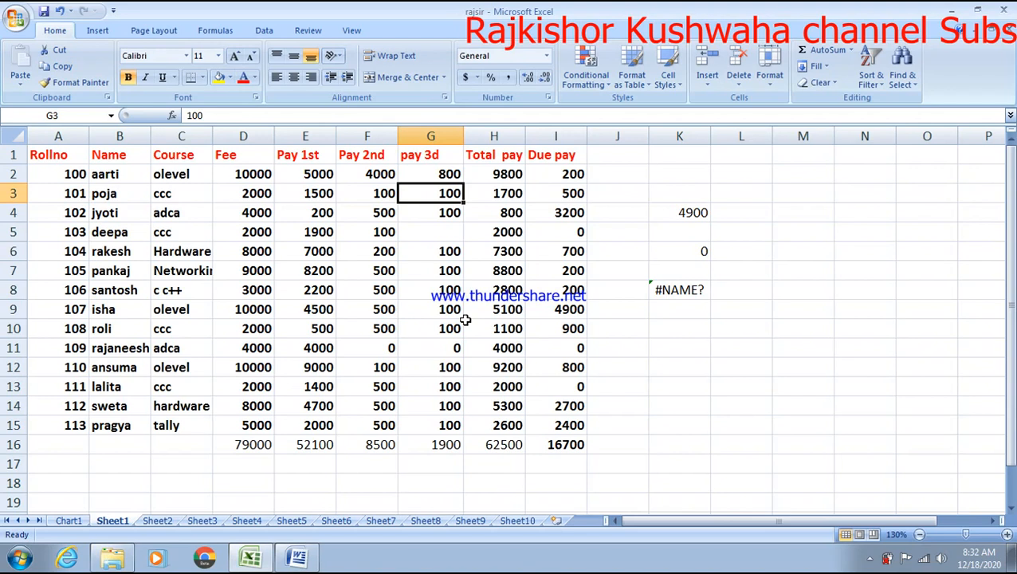
pyautogui.write('200')
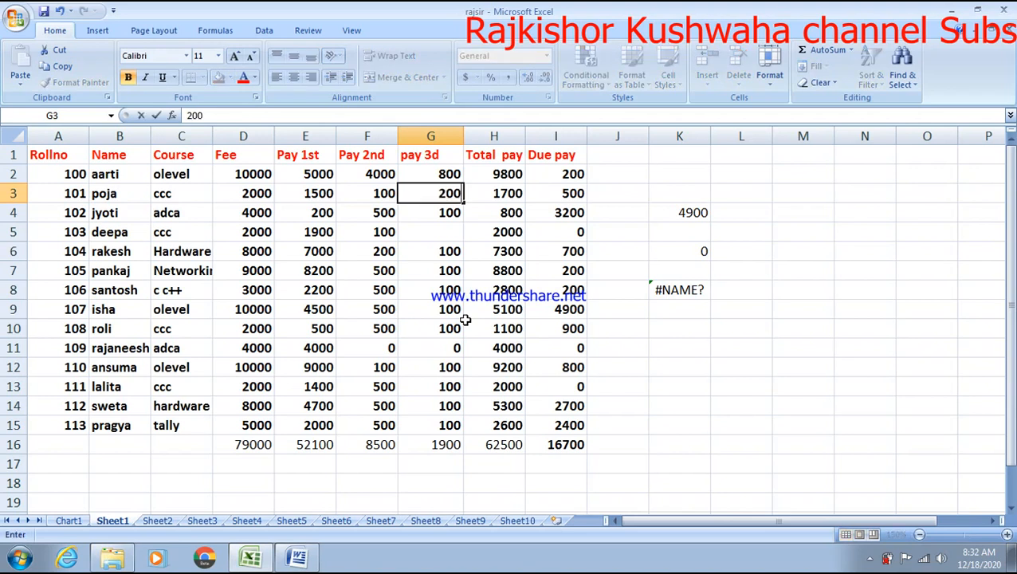
pyautogui.press('Return')
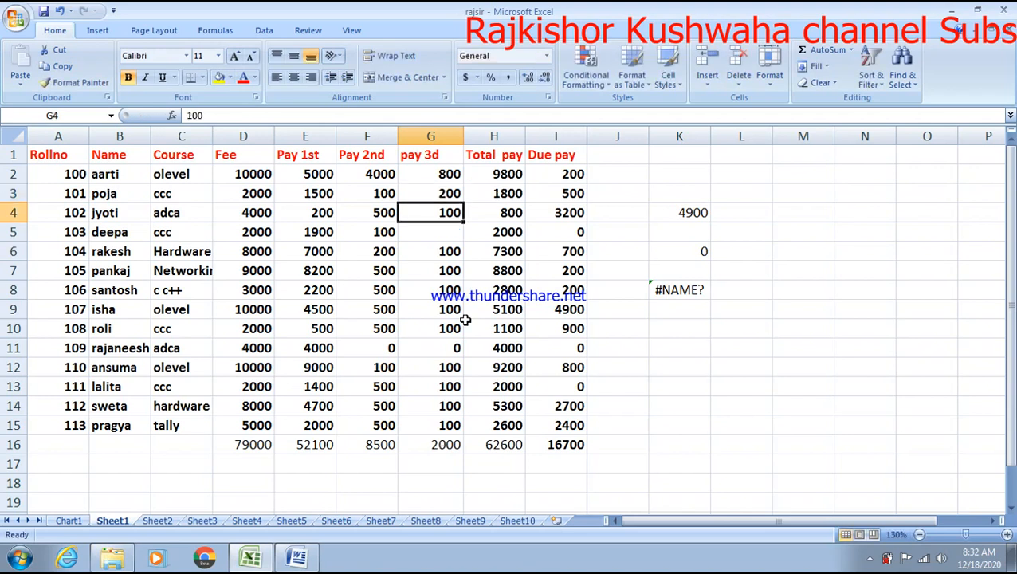
pyautogui.click(570, 194)
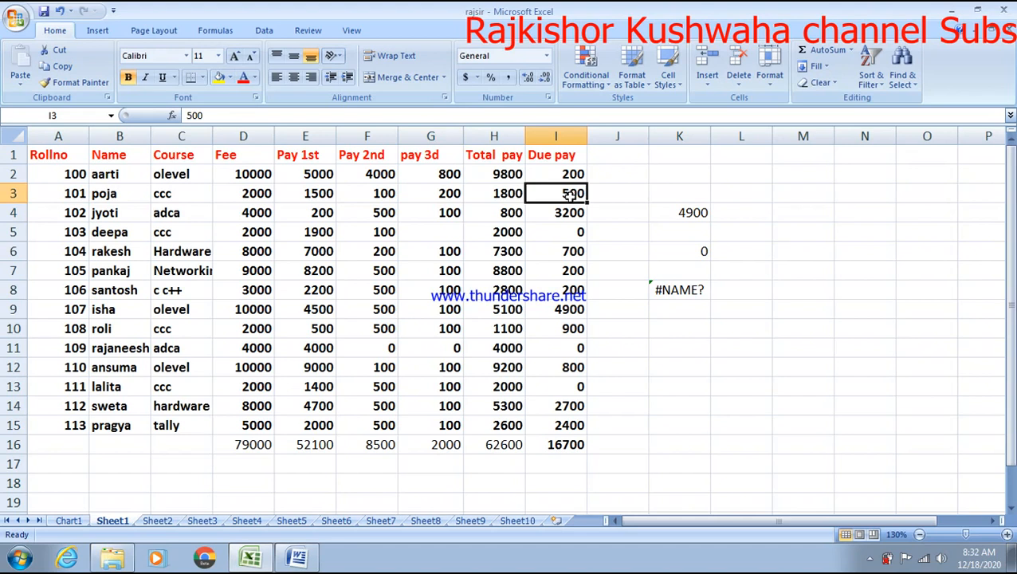
pyautogui.click(572, 448)
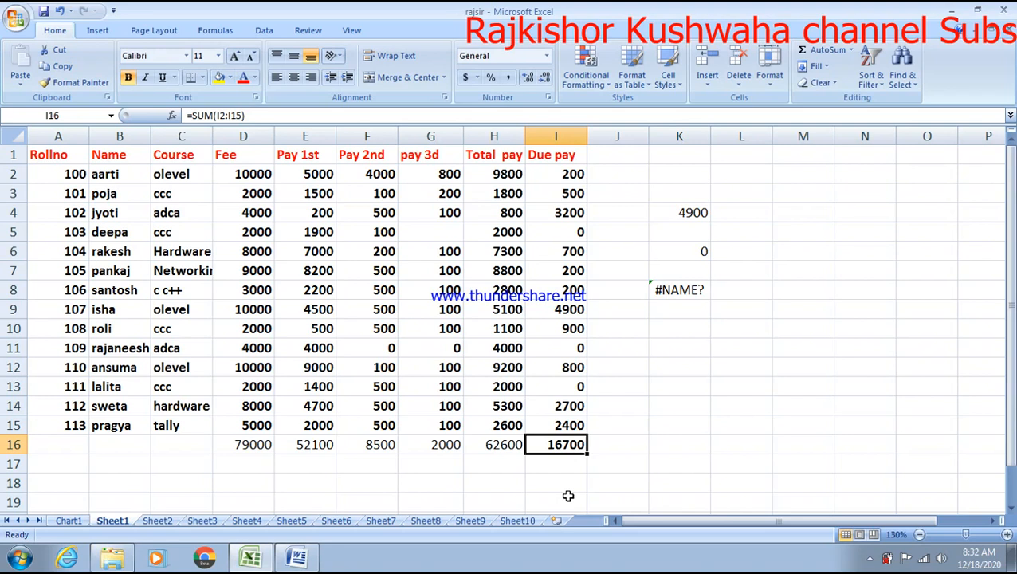
# - Delete all payment amounts and their totals in E2:I16, keeping the headers and the Fee column
pyautogui.click(740, 453)
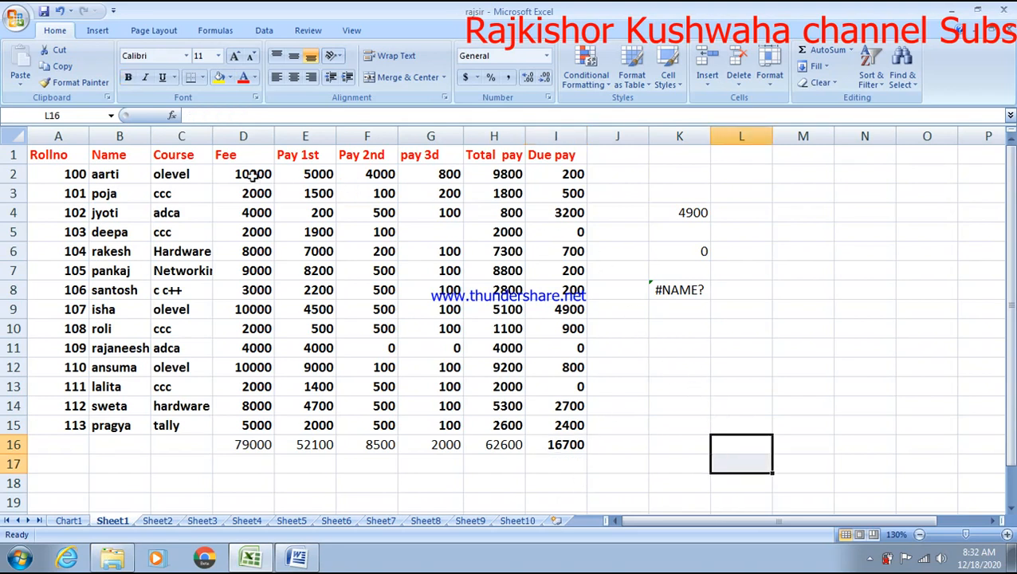
pyautogui.moveTo(306, 181); pyautogui.dragTo(552, 444)
pyautogui.press('Delete')
# - Enter the sample numbers 10, 23 and 34 in cells N5 to N7
pyautogui.click(879, 229)
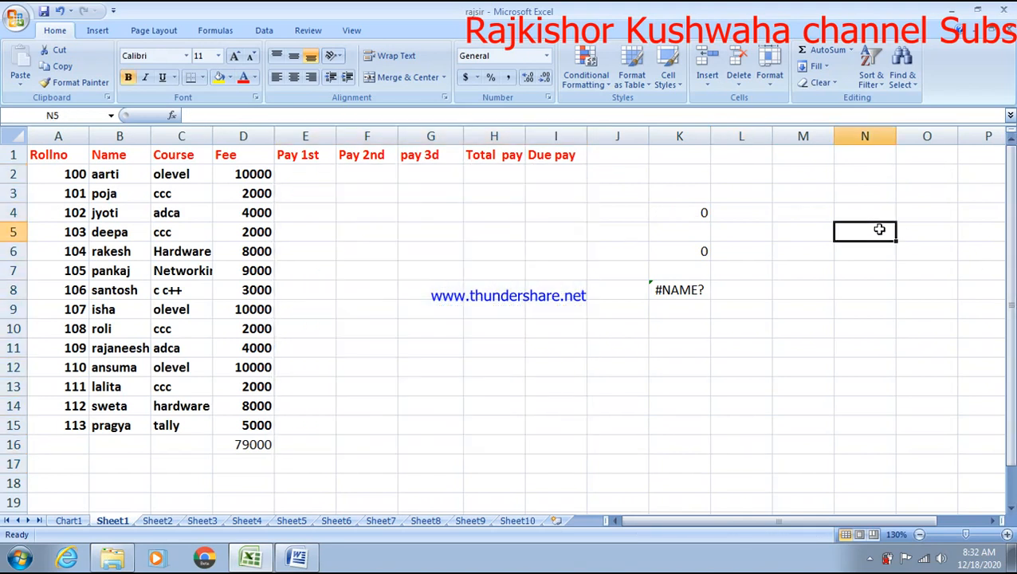
pyautogui.write('10')
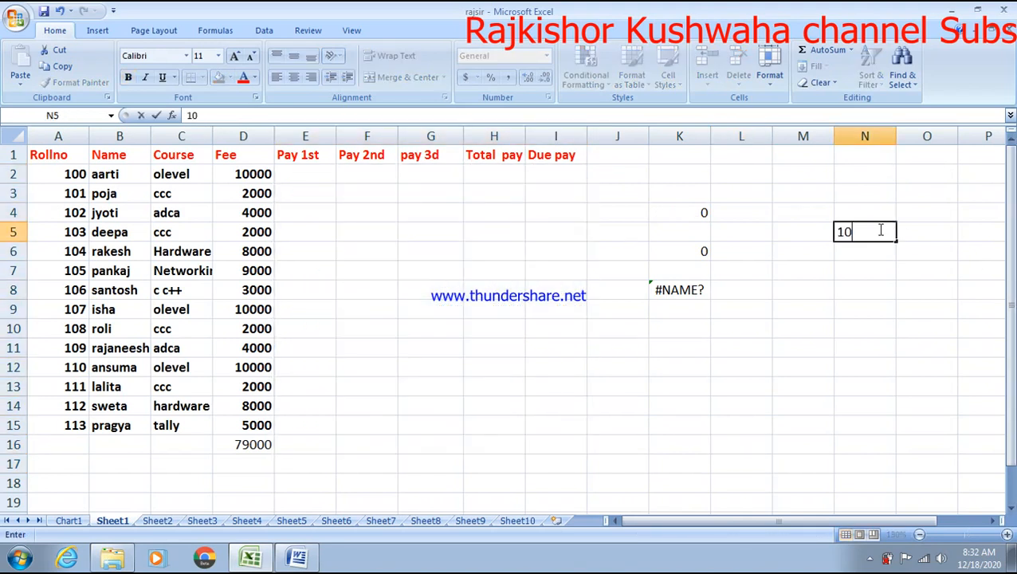
pyautogui.press('Return')
pyautogui.write('23')
pyautogui.press('Return')
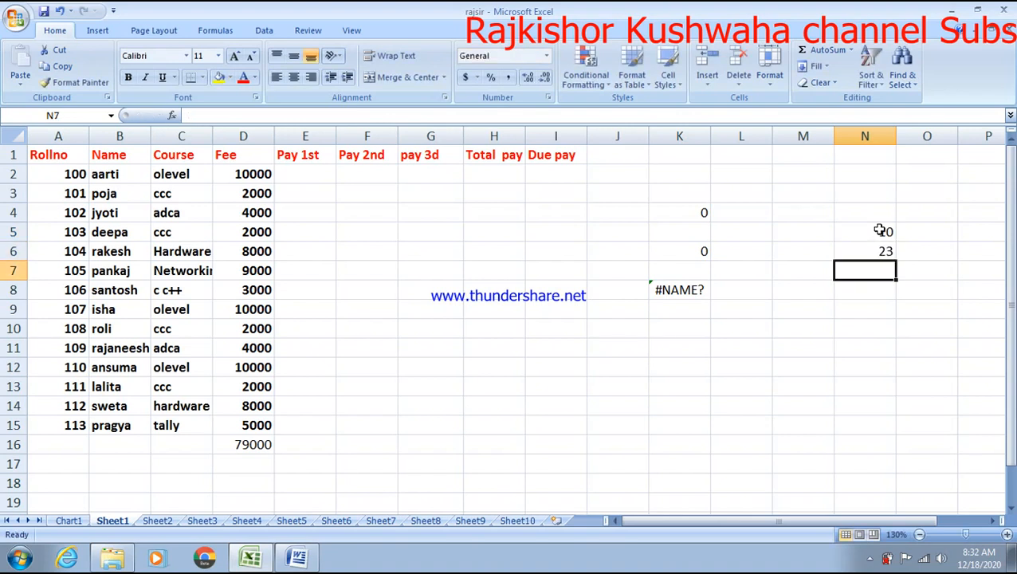
pyautogui.write('34')
pyautogui.press('Return')
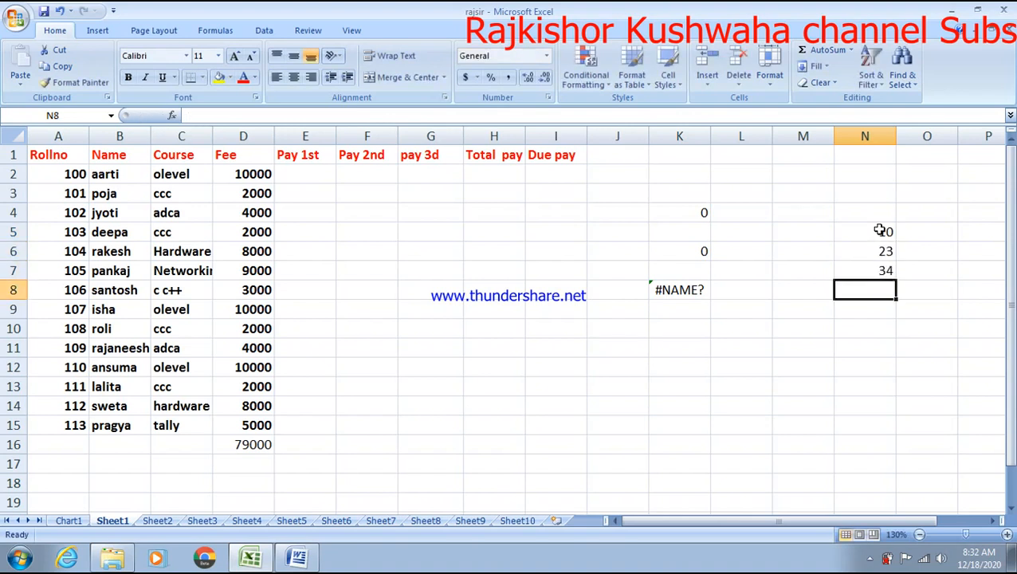
pyautogui.write('=')
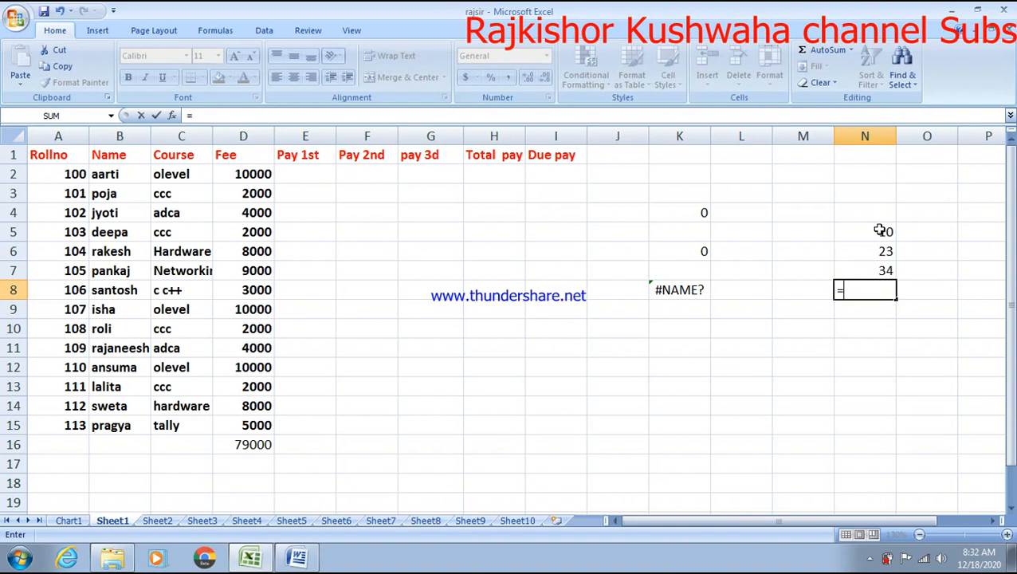
pyautogui.press('Escape')
pyautogui.click(799, 289)
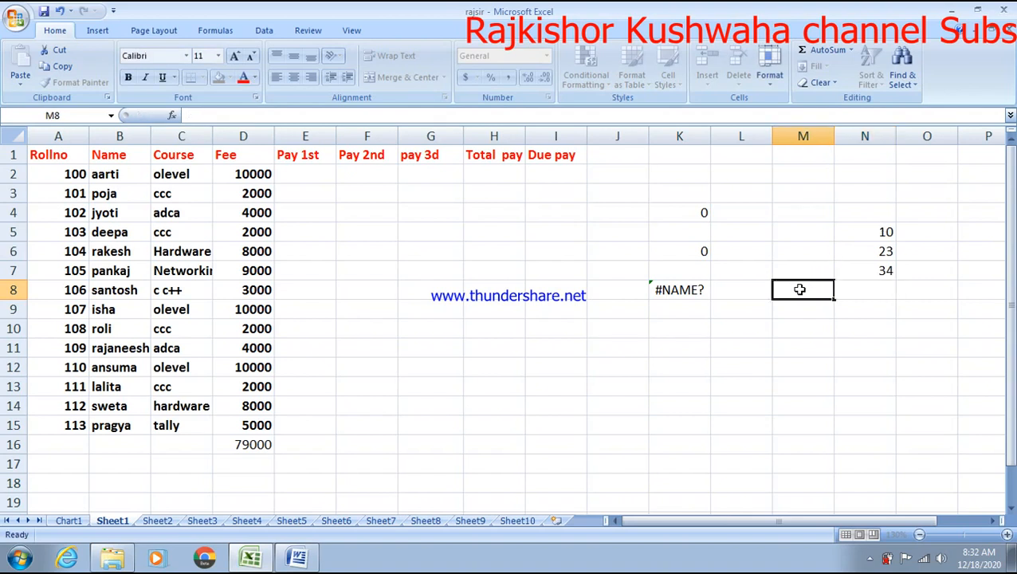
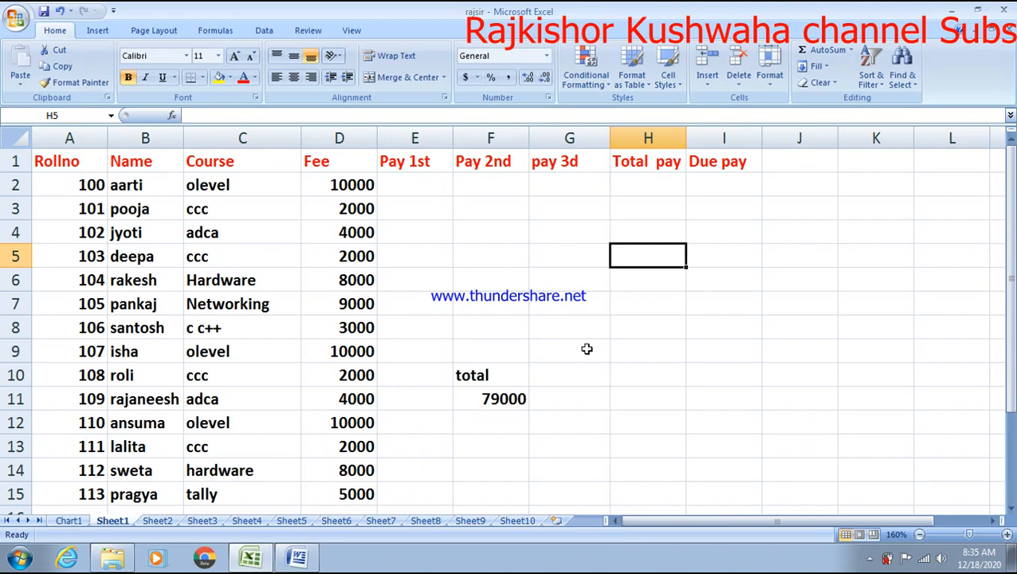
# - Enter the label "sumif" in cell H7
pyautogui.click(644, 295)
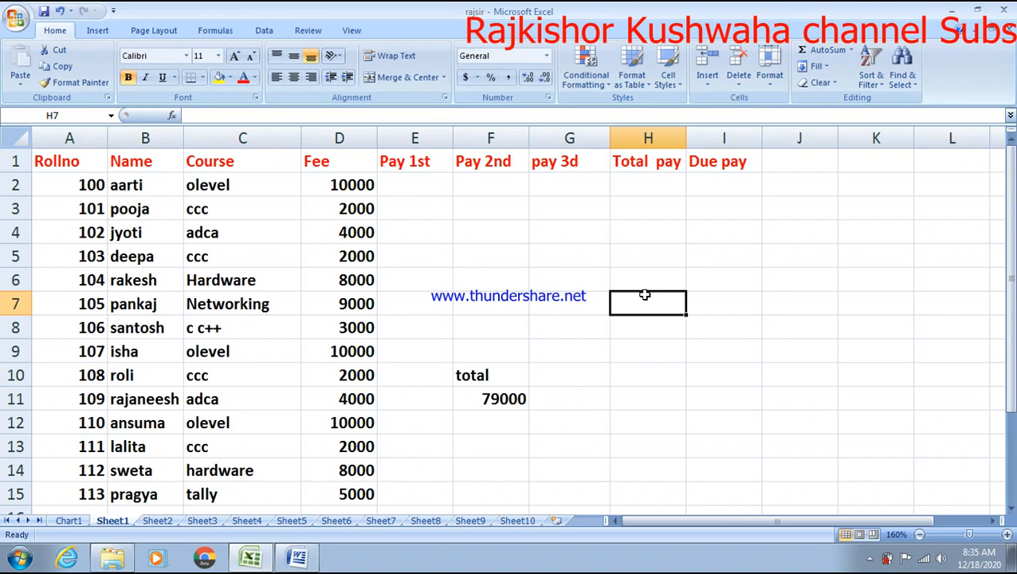
pyautogui.write('su')
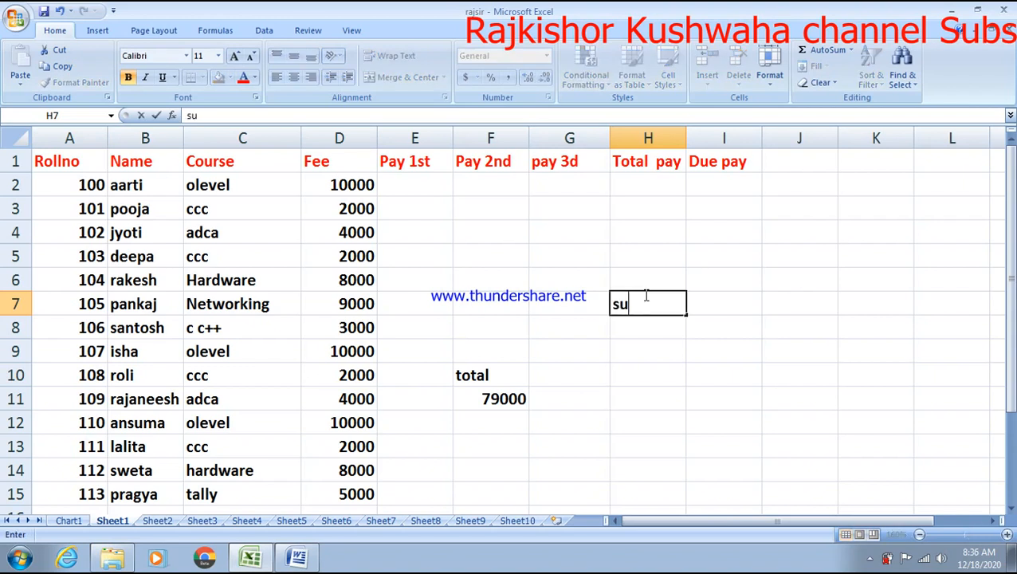
pyautogui.write('mif')
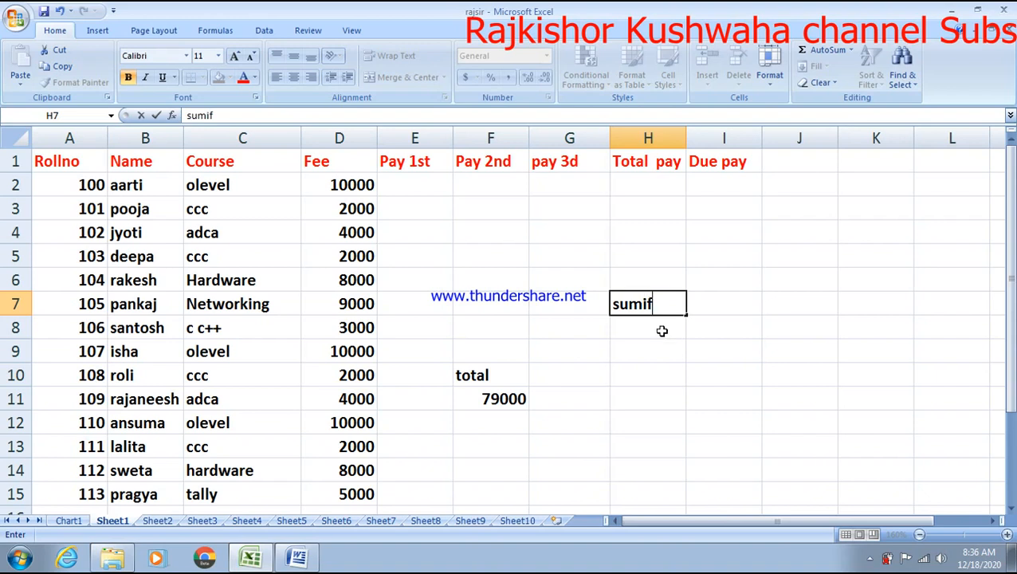
pyautogui.click(665, 333)
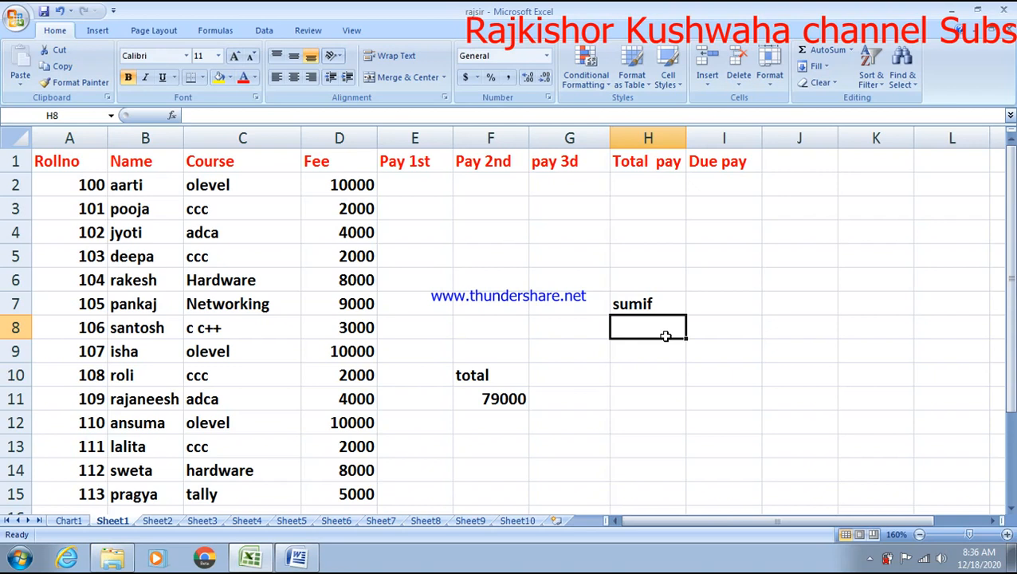
pyautogui.click(664, 354)
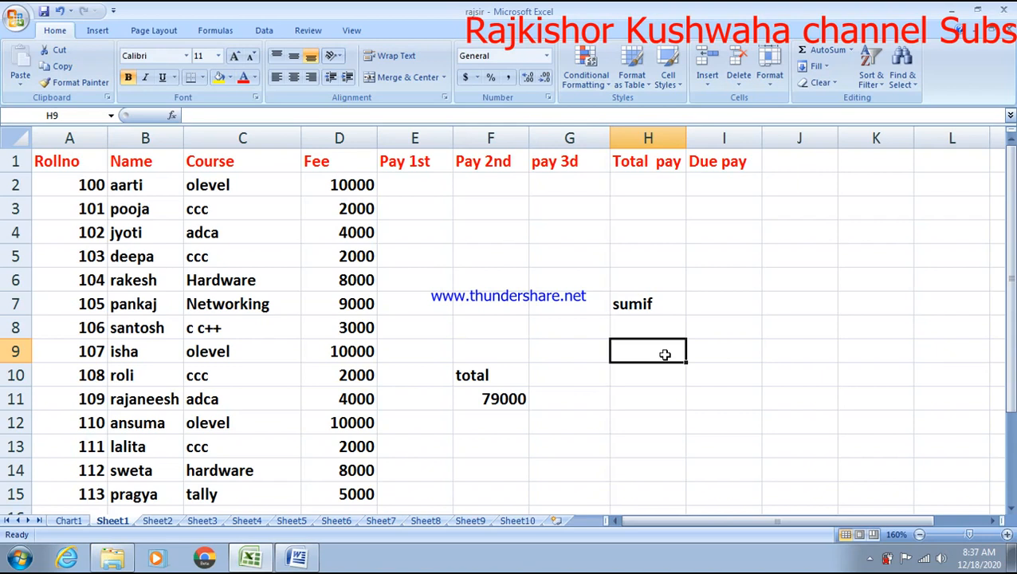
pyautogui.write('=')
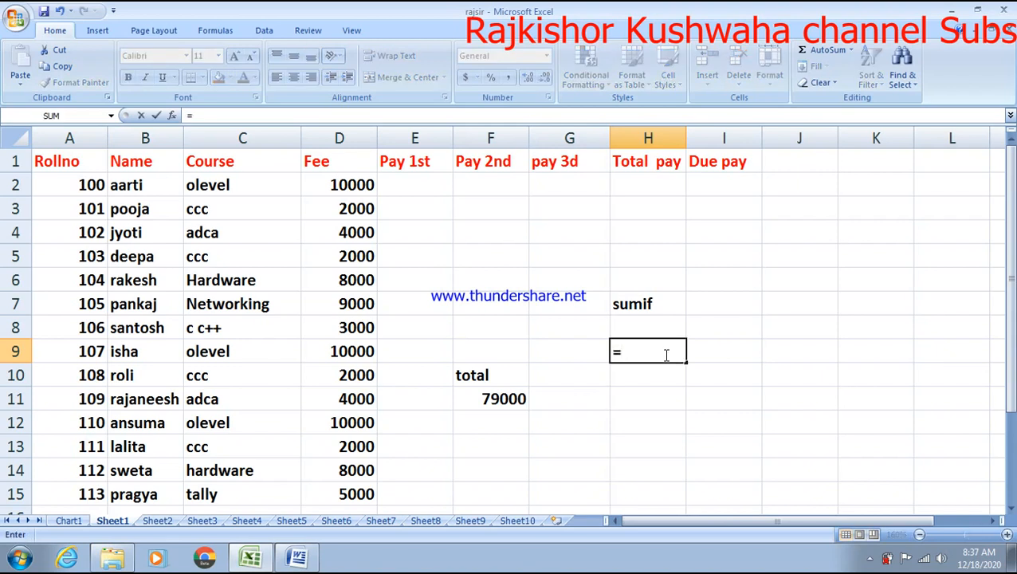
pyautogui.moveTo(759, 372); pyautogui.dragTo(797, 372)
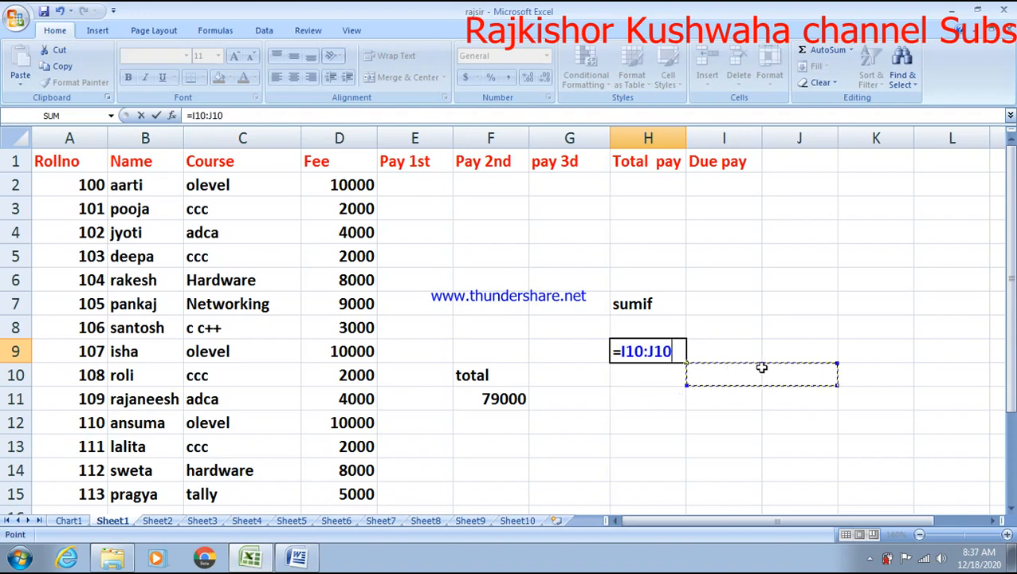
pyautogui.press('Escape')
# - Start a SUMIF formula in cell F3 with "=sumif(" to show the function's syntax
pyautogui.scroll(2, 567, 272)
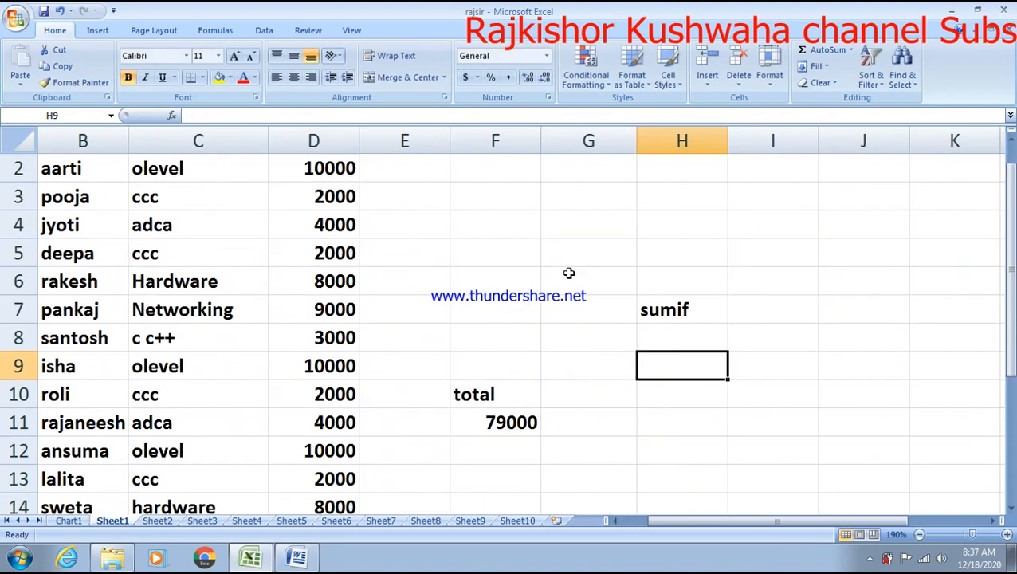
pyautogui.scroll(-1, 555, 285)
pyautogui.click(538, 236)
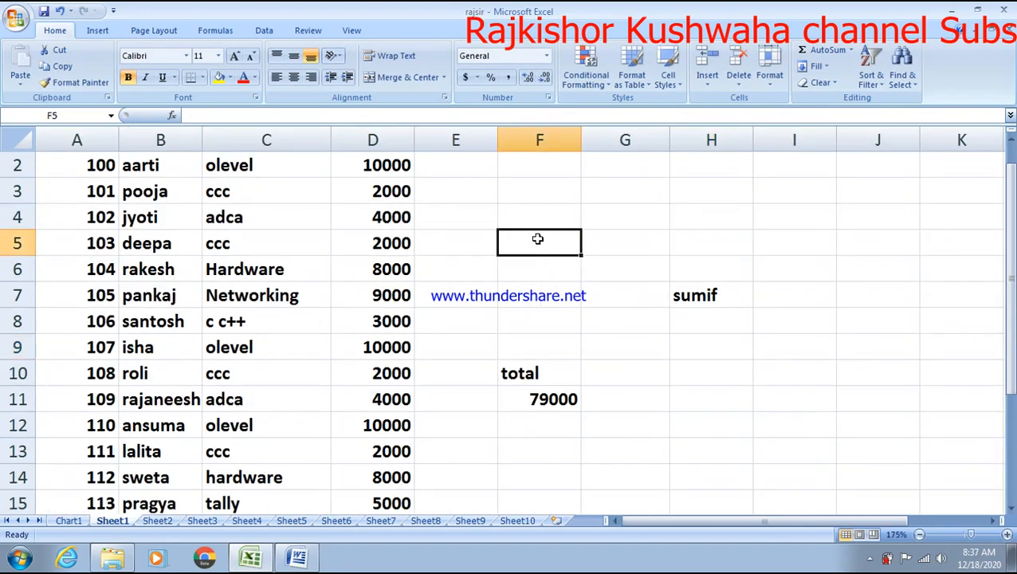
pyautogui.scroll(1, 544, 236)
pyautogui.click(579, 223)
pyautogui.write('=')
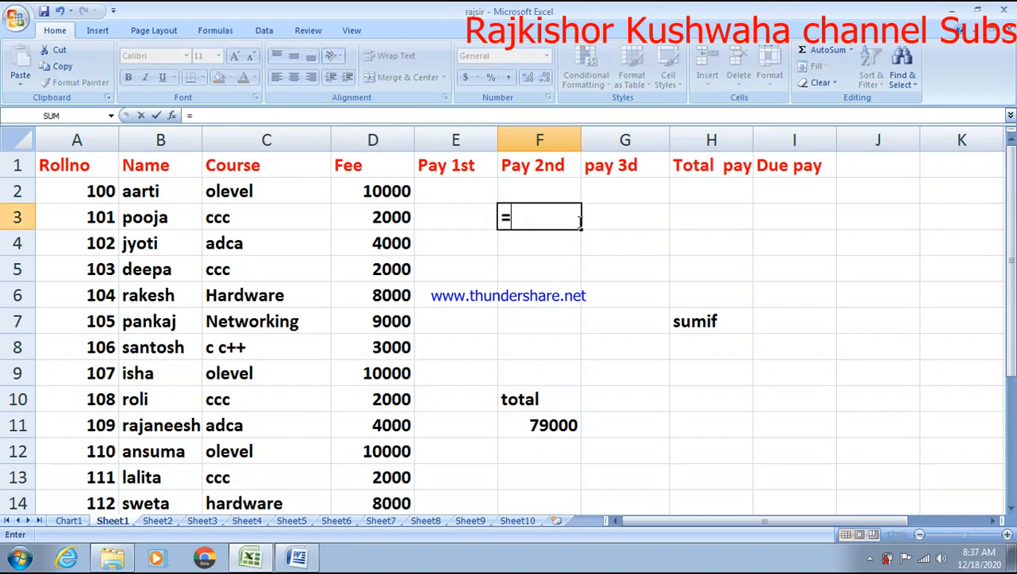
pyautogui.write('sumif')
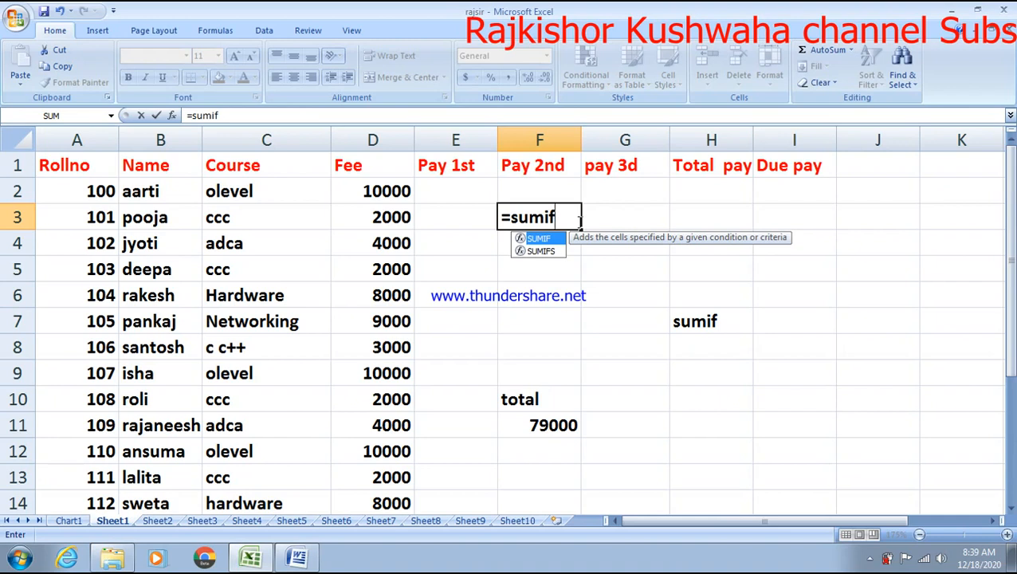
pyautogui.write('(')
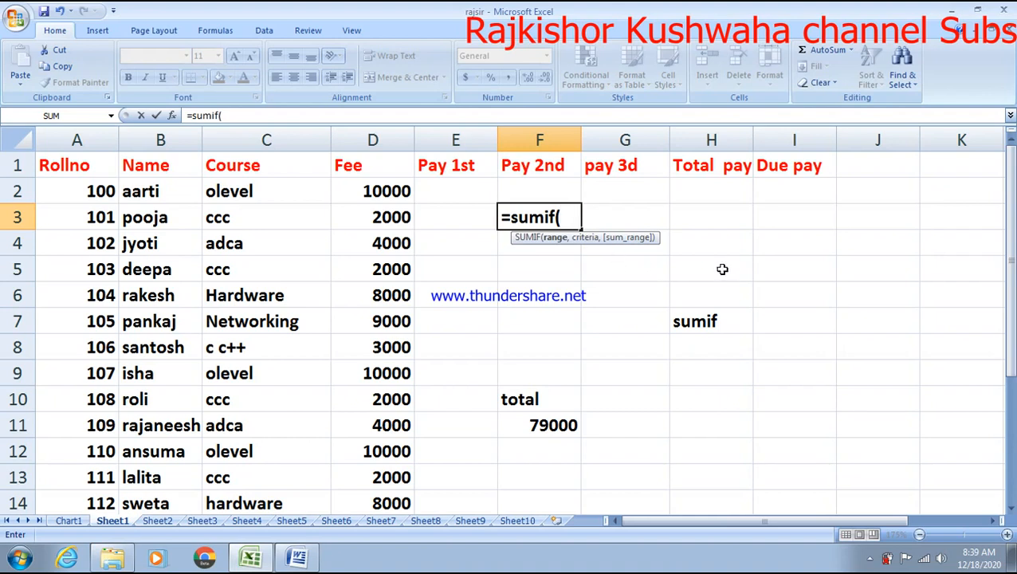
# - Add the placeholder arguments "range,crireria,sumrange" to the SUMIF formula in F3
pyautogui.write('range')
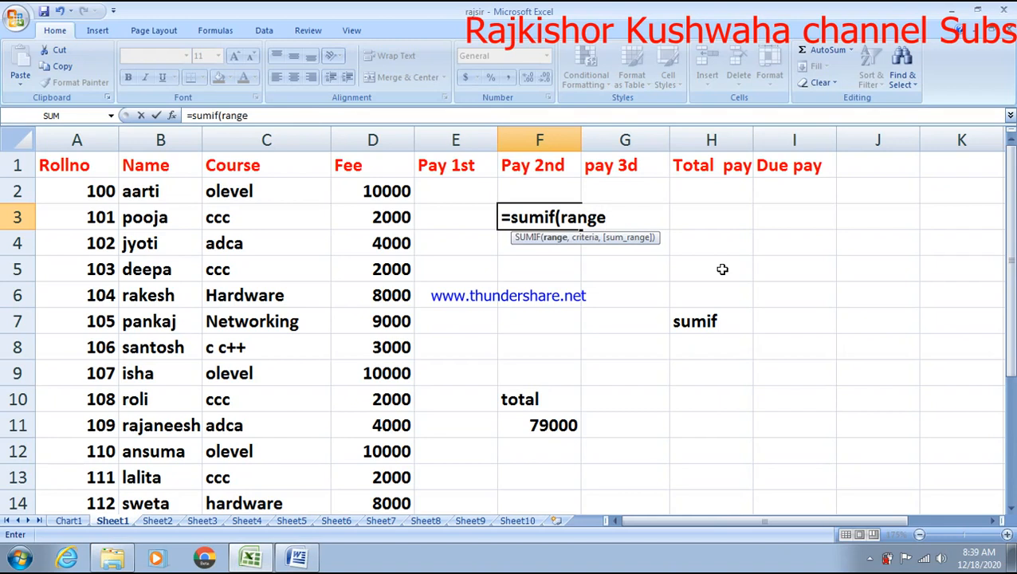
pyautogui.write(',')
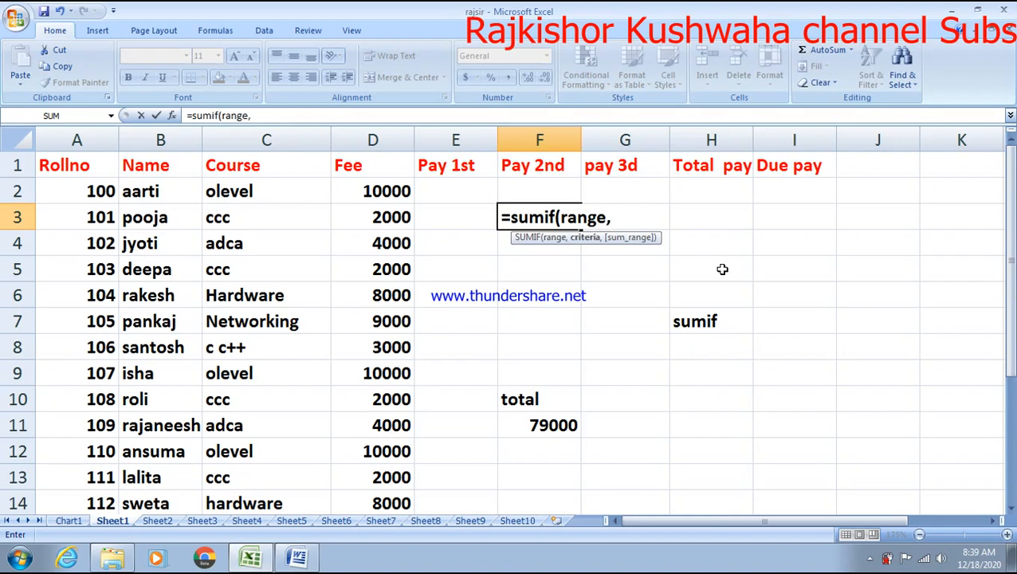
pyautogui.write('cri')
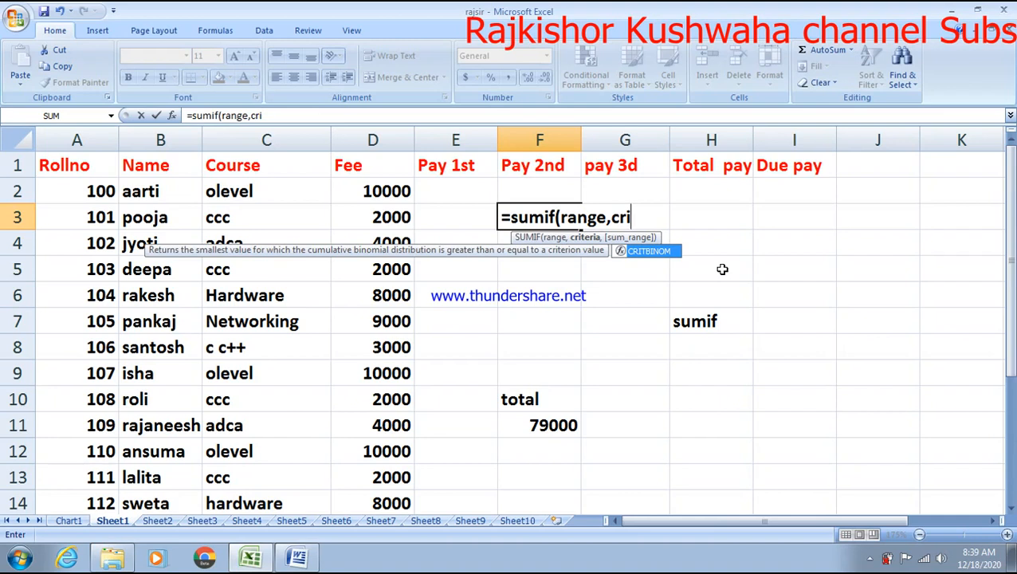
pyautogui.write('reria')
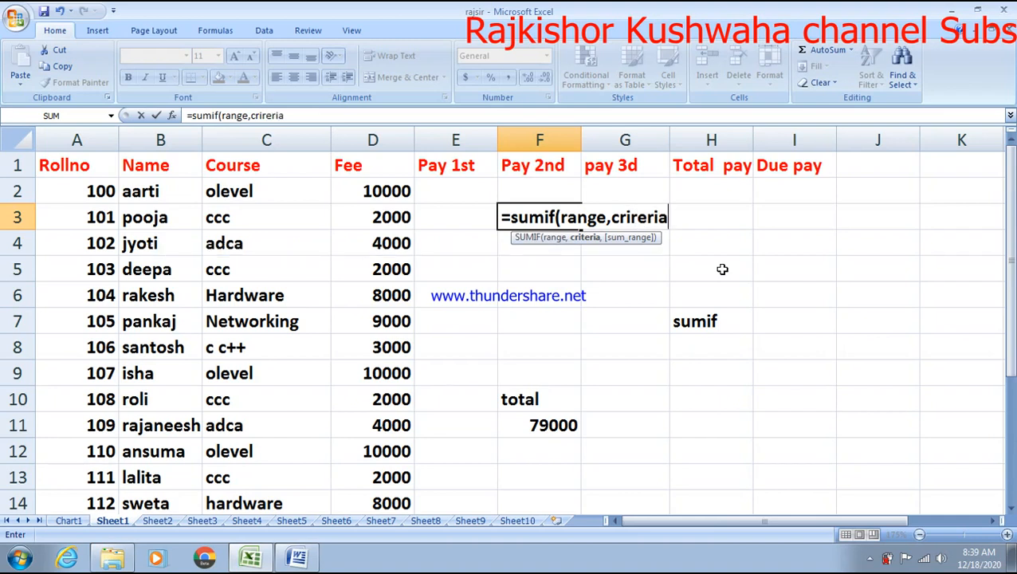
pyautogui.write(',')
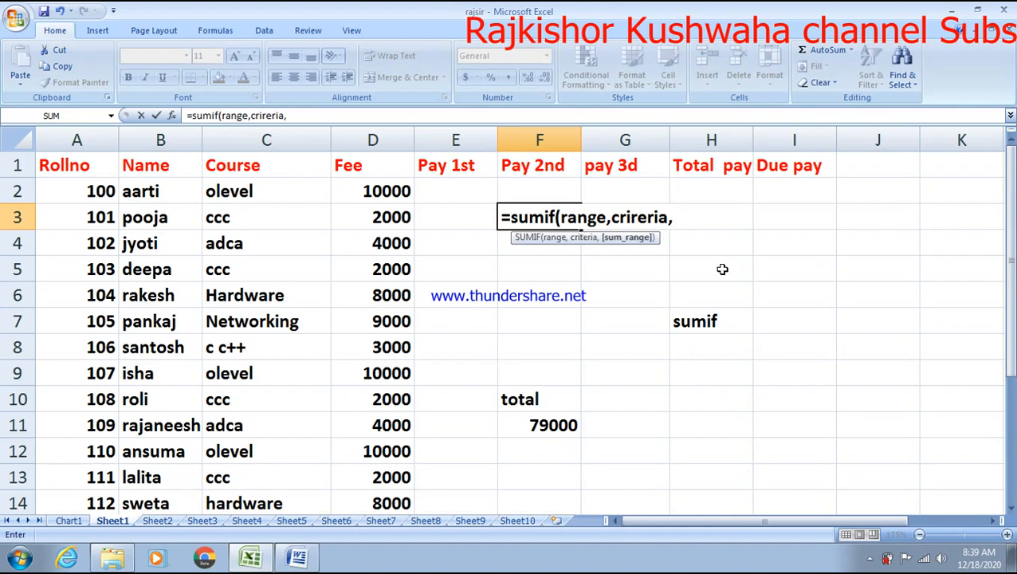
pyautogui.write('su')
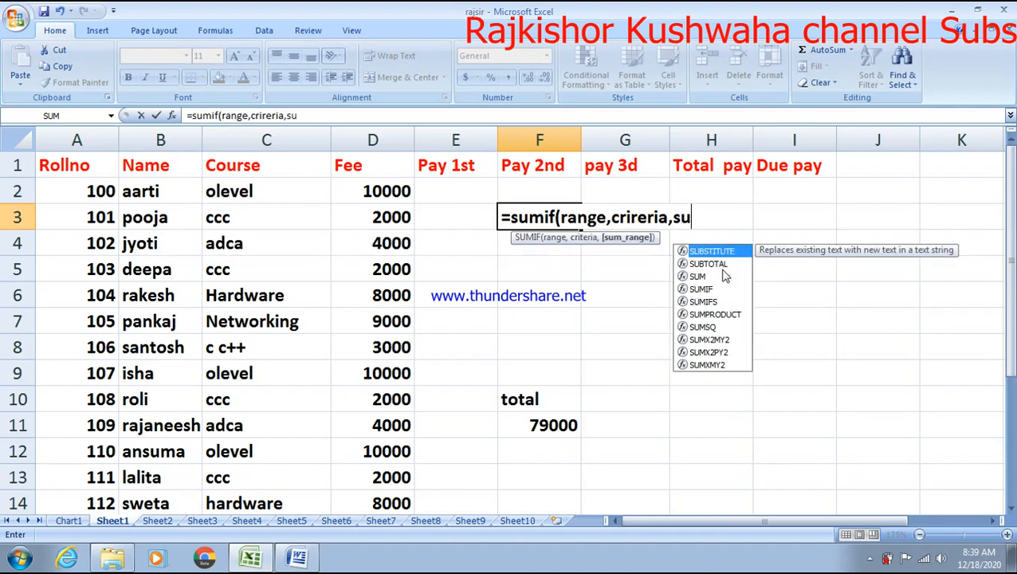
pyautogui.write('m')
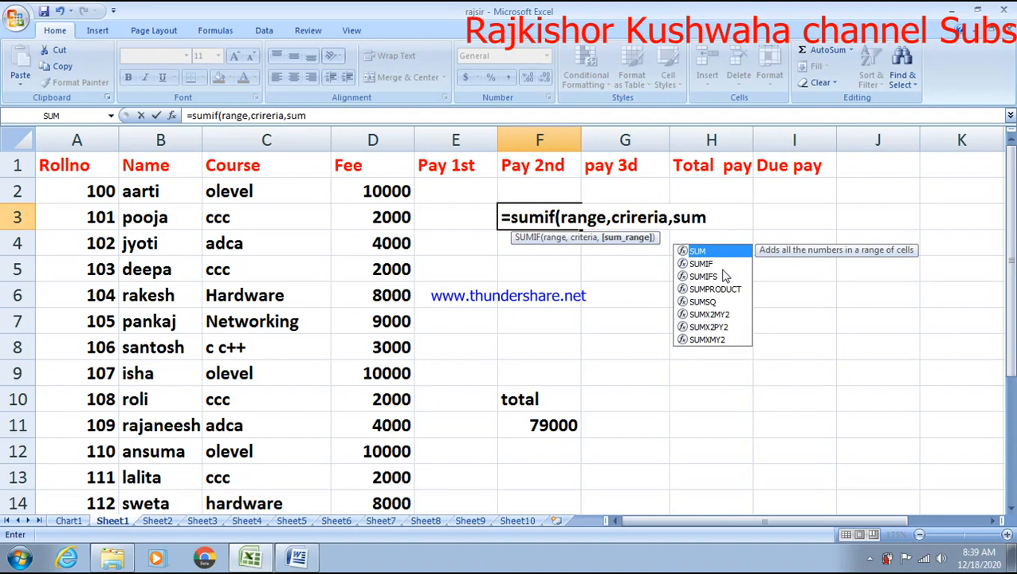
pyautogui.write('range')
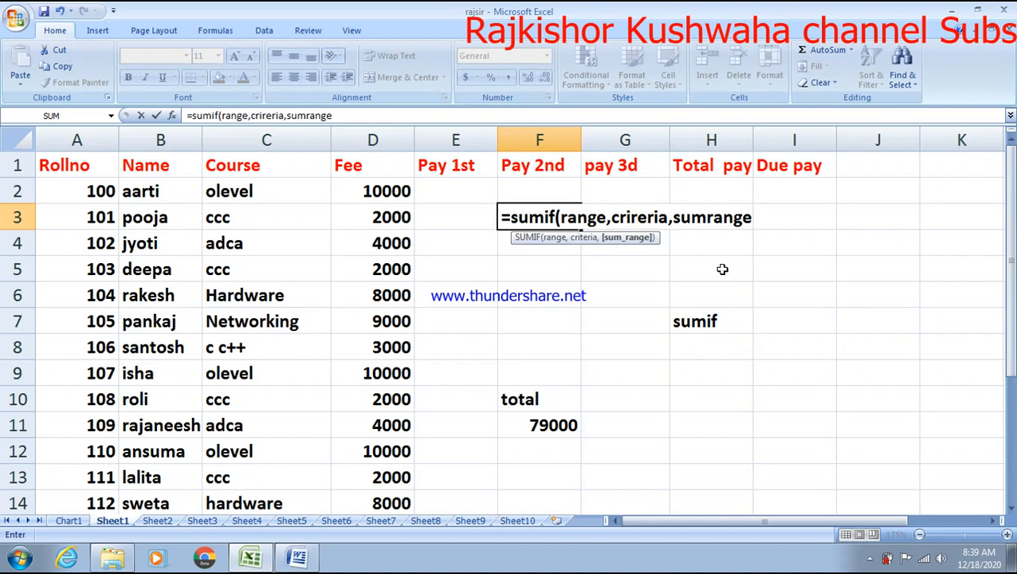
# - Correct the second SUMIF argument in F3 to "criteria" and enclose it in double quotation marks
pyautogui.click(636, 217)
pyautogui.press('BackSpace')
pyautogui.write('t')
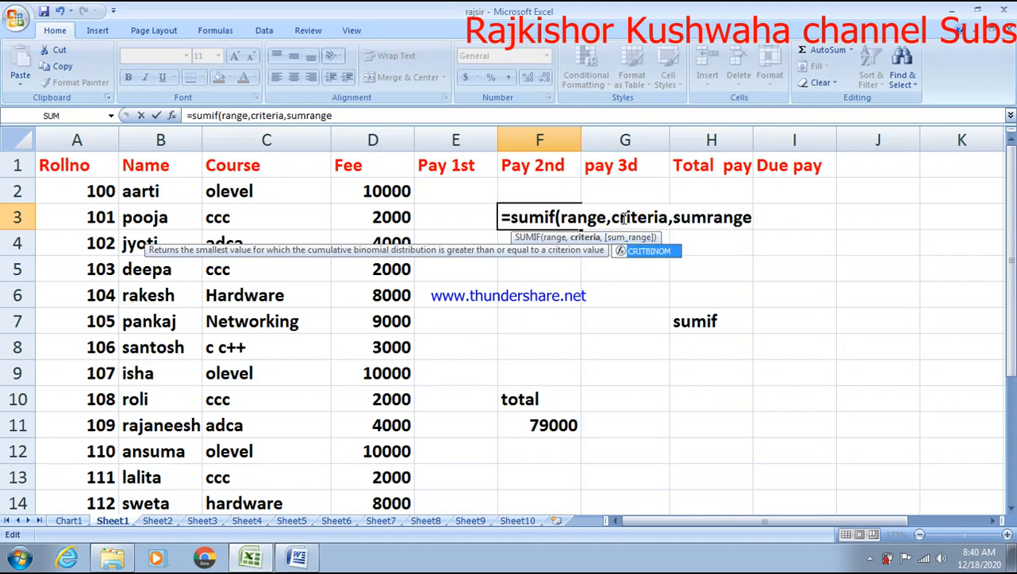
pyautogui.moveTo(610, 217); pyautogui.dragTo(667, 218)
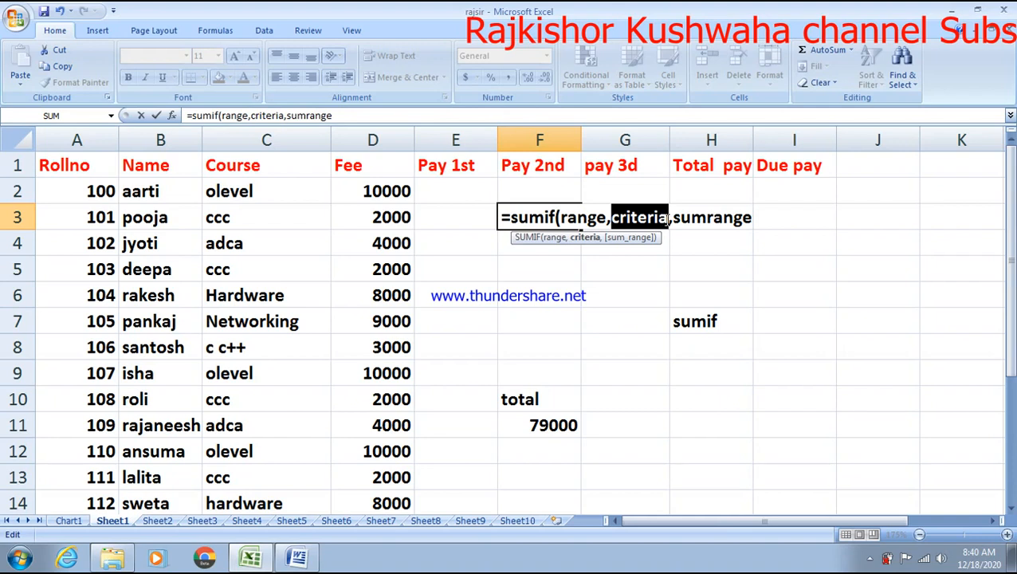
pyautogui.click(616, 216)
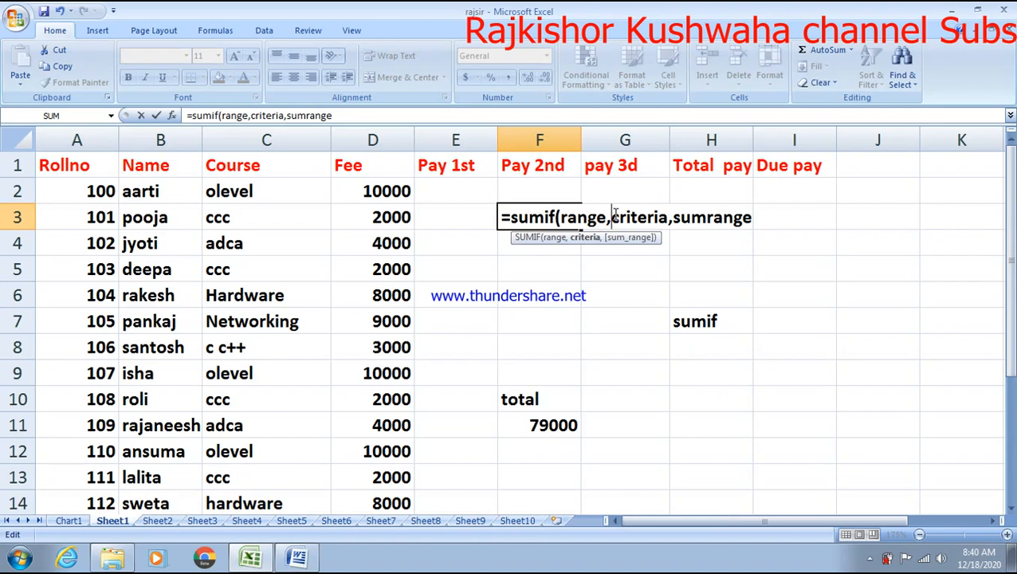
pyautogui.write('"')
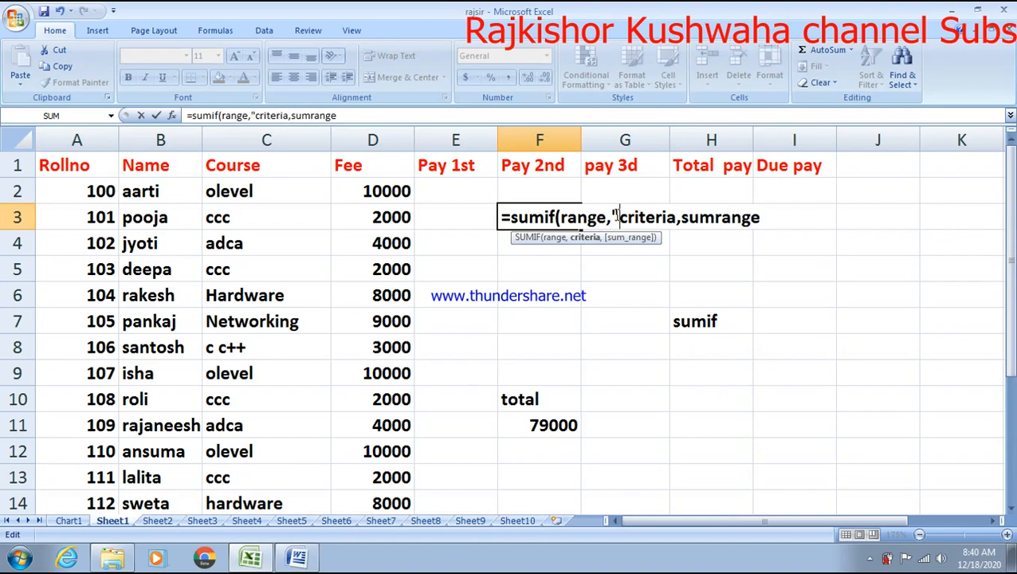
pyautogui.click(677, 217)
pyautogui.write('"')
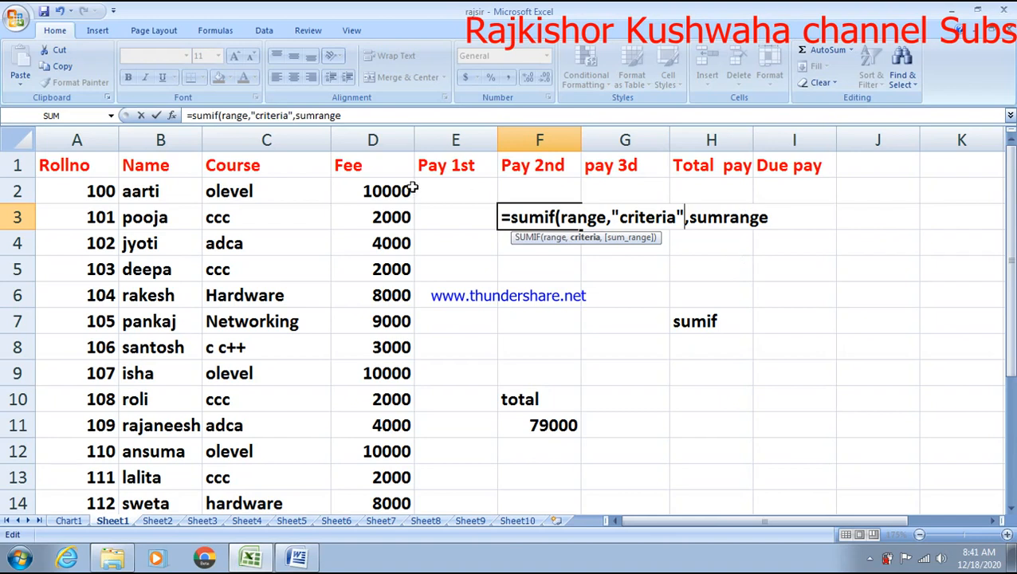
# - Commit the sample SUMIF formula and delete it from cell F3
pyautogui.click(794, 231)
pyautogui.click(627, 253)
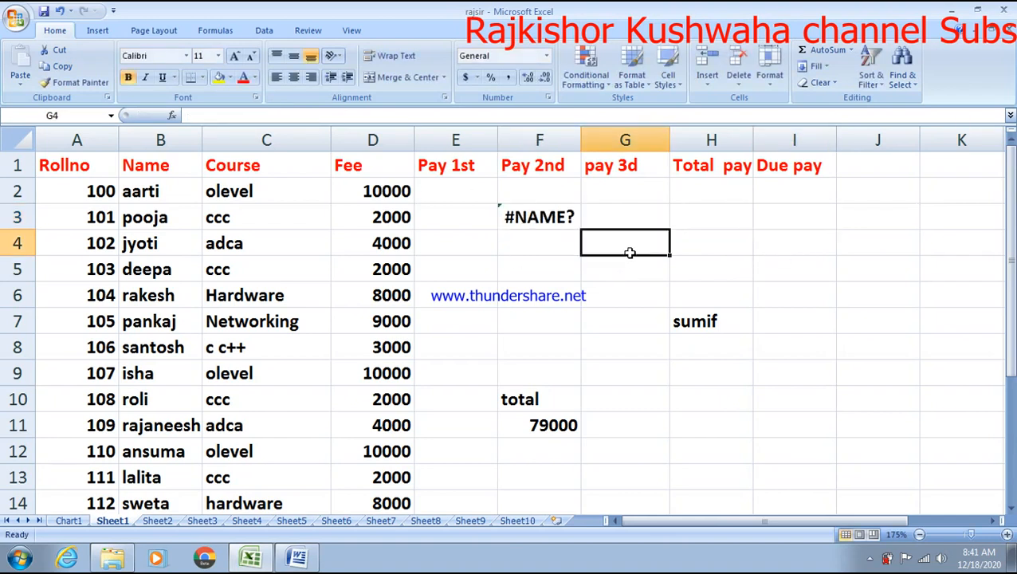
pyautogui.click(517, 216)
pyautogui.press('Delete')
# - Enter the label "only ccc student fee" in cell F5
pyautogui.click(526, 269)
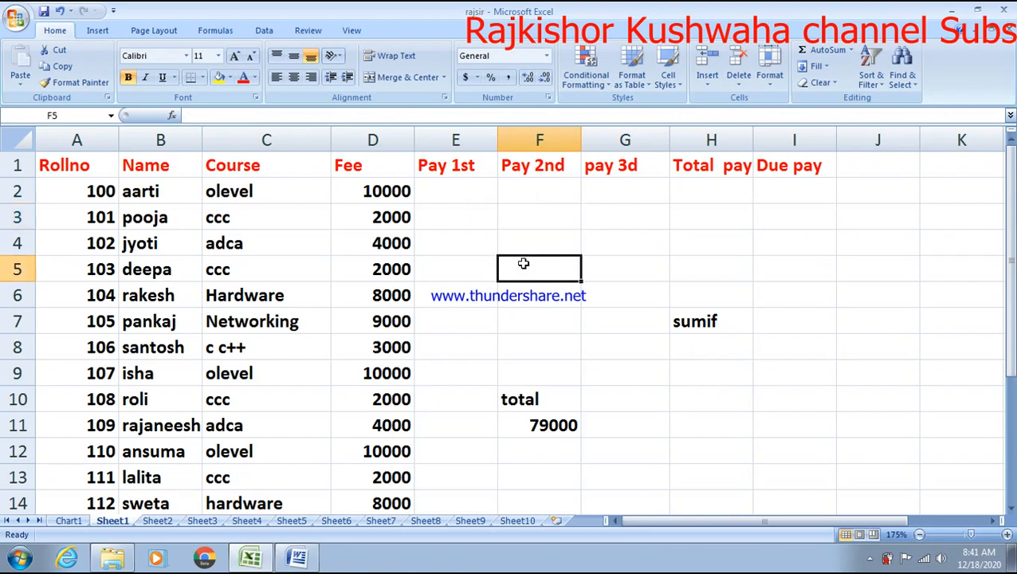
pyautogui.write('only')
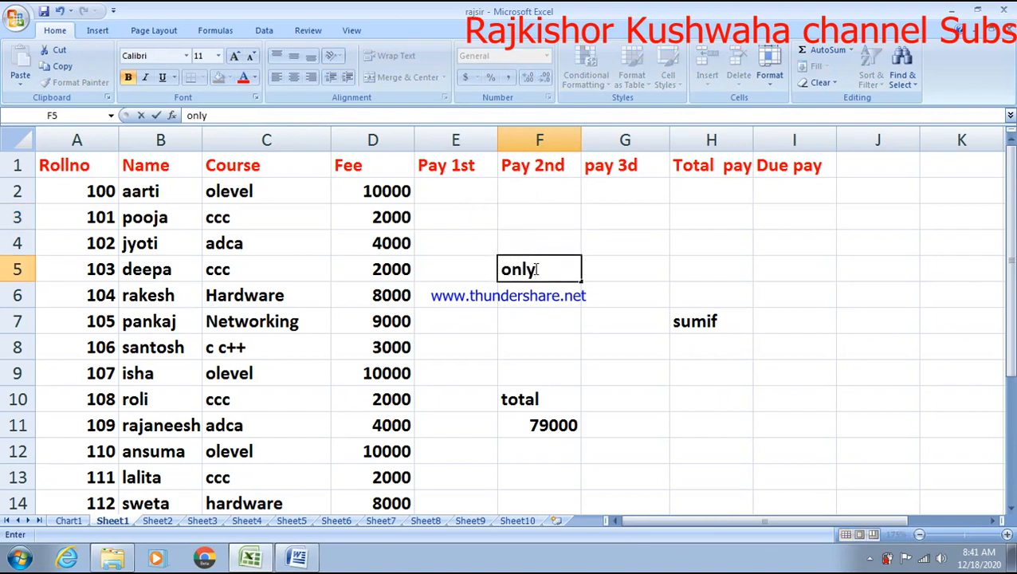
pyautogui.write(' ccc')
pyautogui.write(' stu')
pyautogui.write('n')
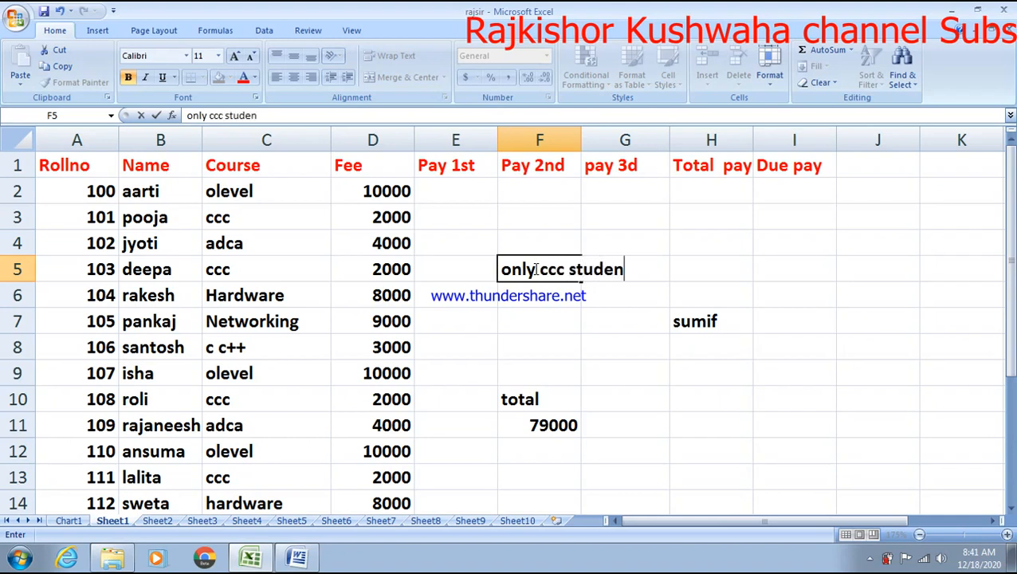
pyautogui.write('t feee')
pyautogui.press('BackSpace')
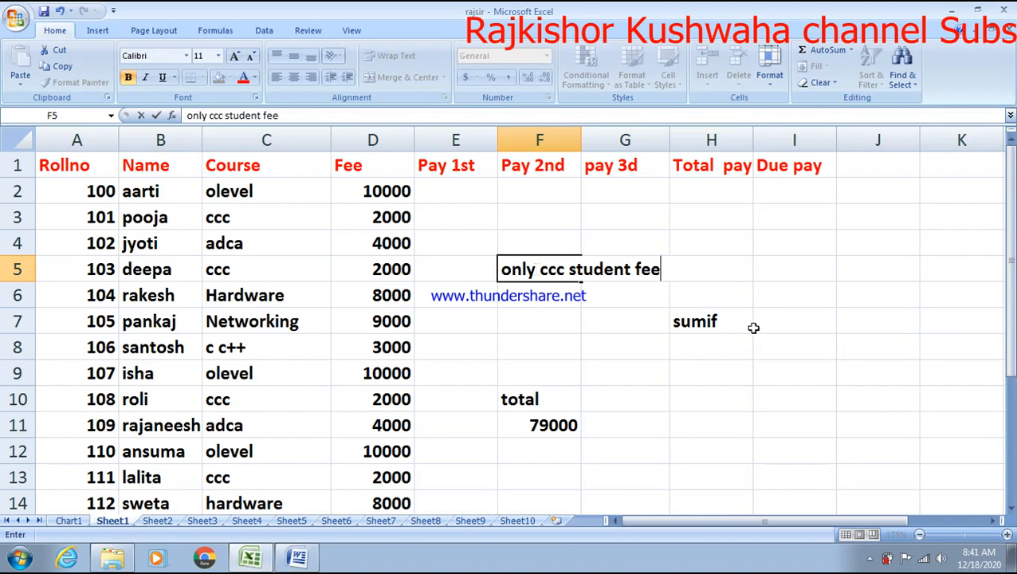
# - Delete the "sumif" label from cell H7
pyautogui.click(701, 320)
pyautogui.press('Delete')
pyautogui.click(608, 340)
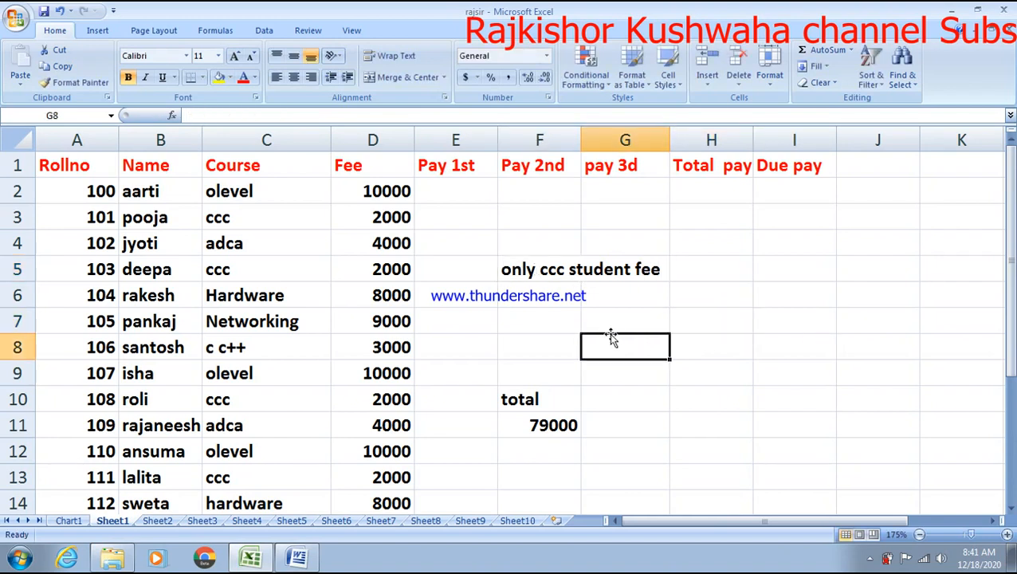
# - Widen column F to several times its width, well beyond the text of the label in F5
pyautogui.click(622, 315)
pyautogui.moveTo(580, 140); pyautogui.dragTo(869, 139)
pyautogui.click(610, 302)
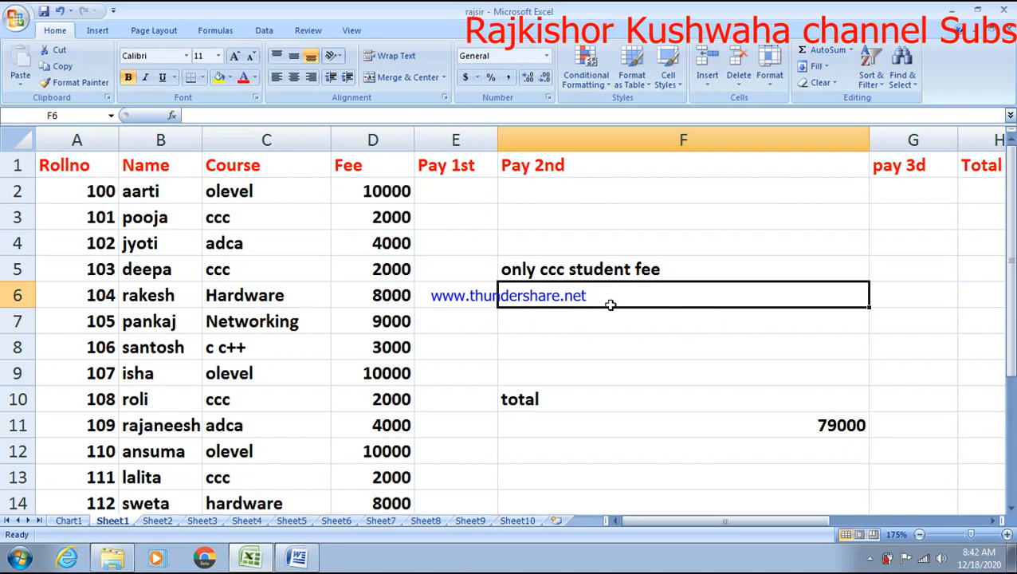
pyautogui.click(607, 316)
pyautogui.click(610, 301)
# - Extend the label in cell F5 to read "only ccc student fee total"
pyautogui.click(663, 263)
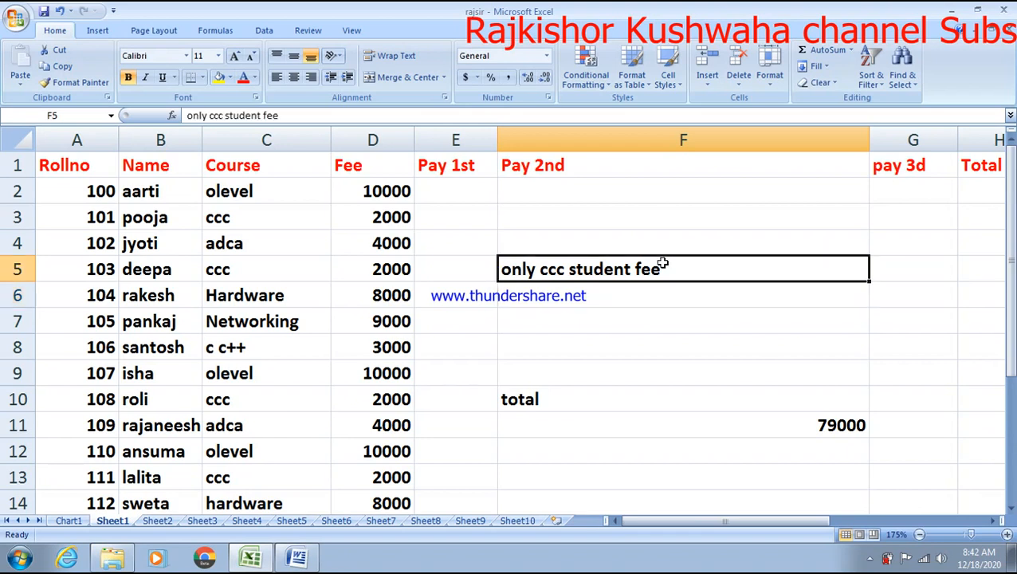
pyautogui.doubleClick(662, 263)
pyautogui.write('total')
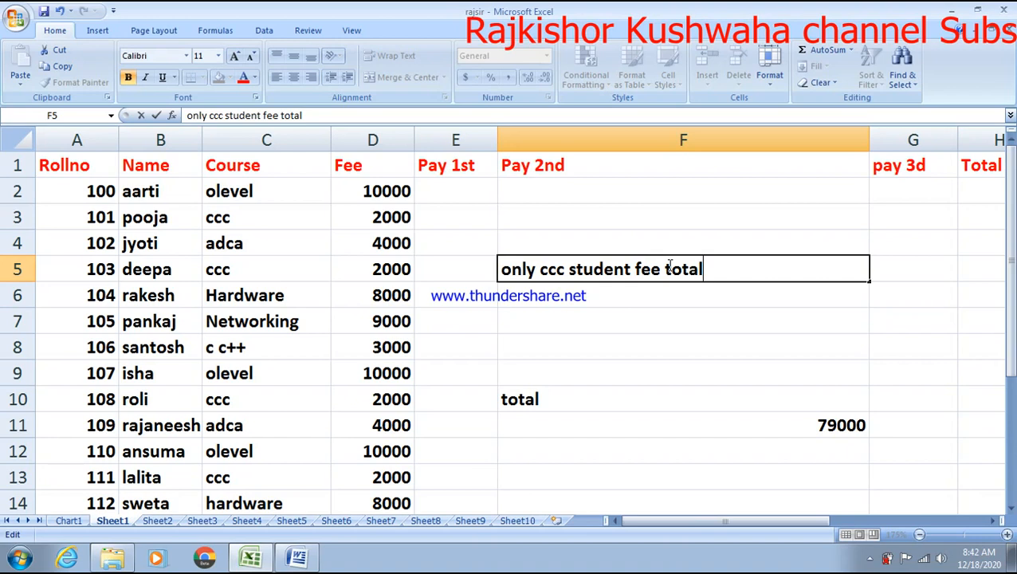
pyautogui.click(639, 295)
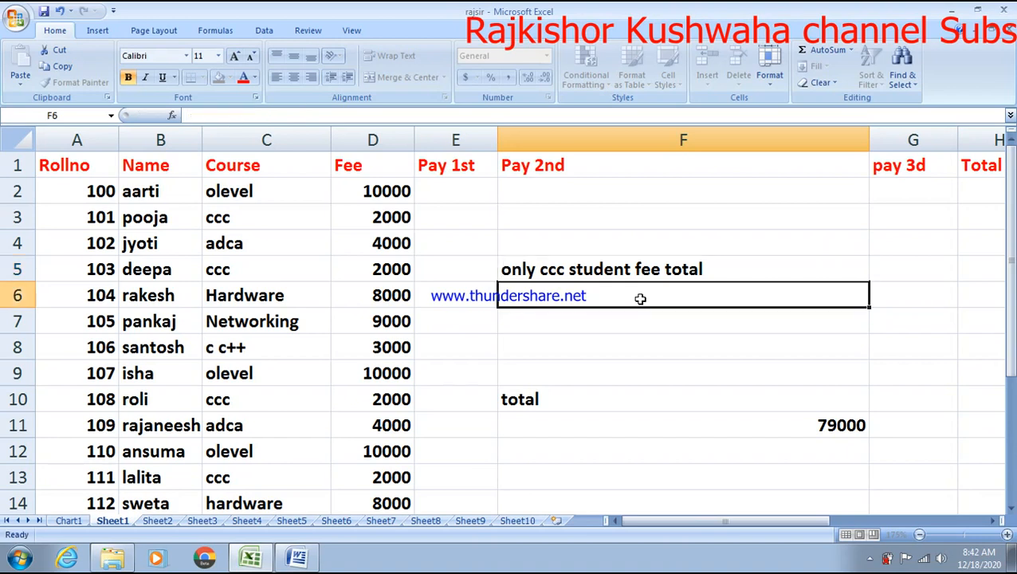
# - Start a SUMIF formula in cell F7 with the course cells C2:C16 as its range
pyautogui.click(629, 326)
pyautogui.write('=')
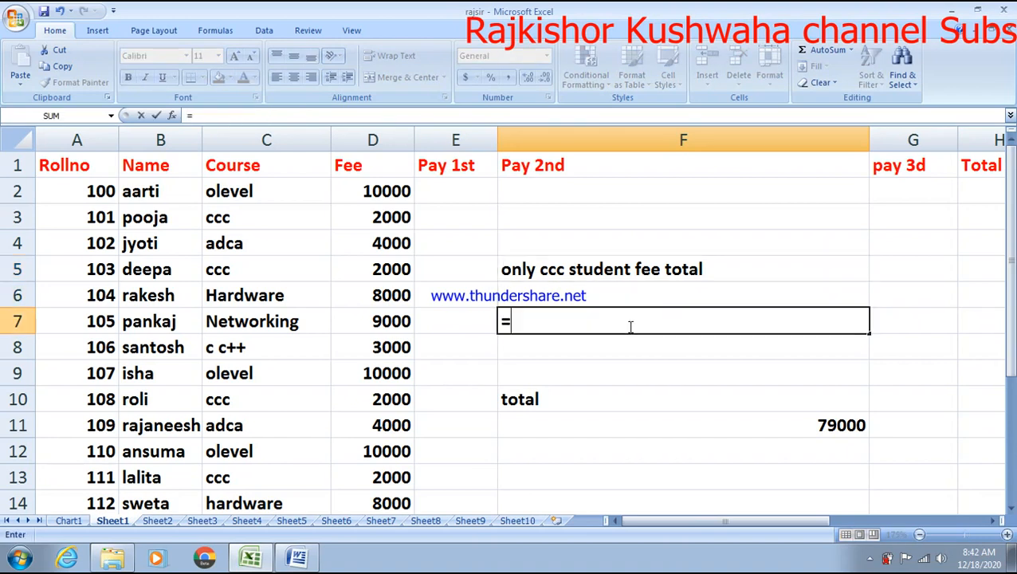
pyautogui.write('sum')
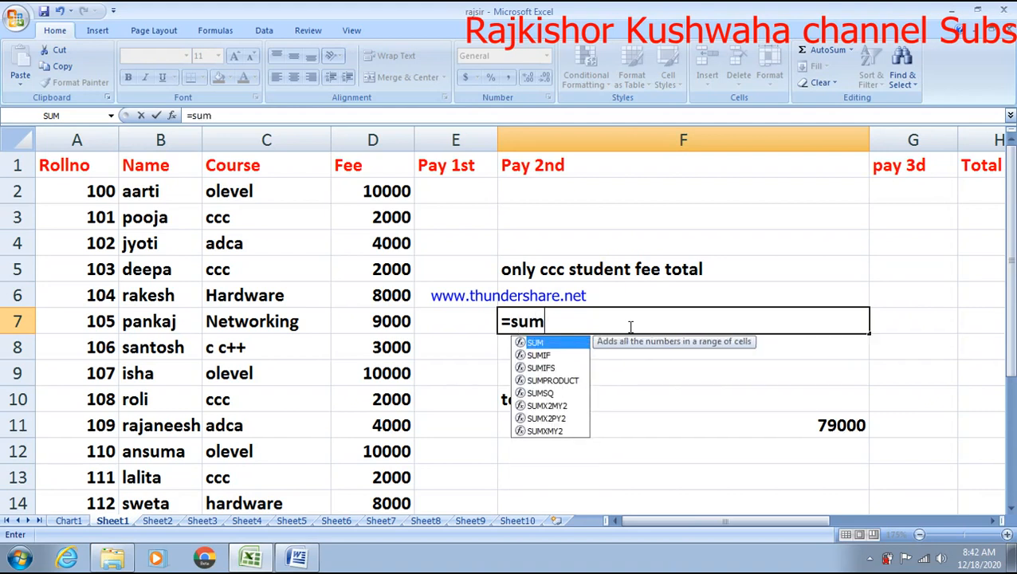
pyautogui.write('if')
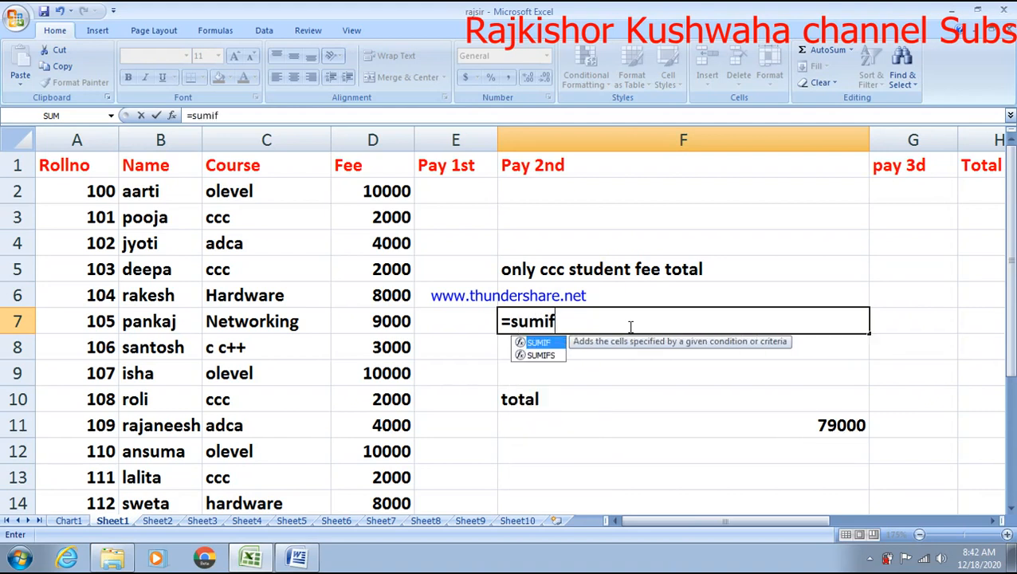
pyautogui.write('(')
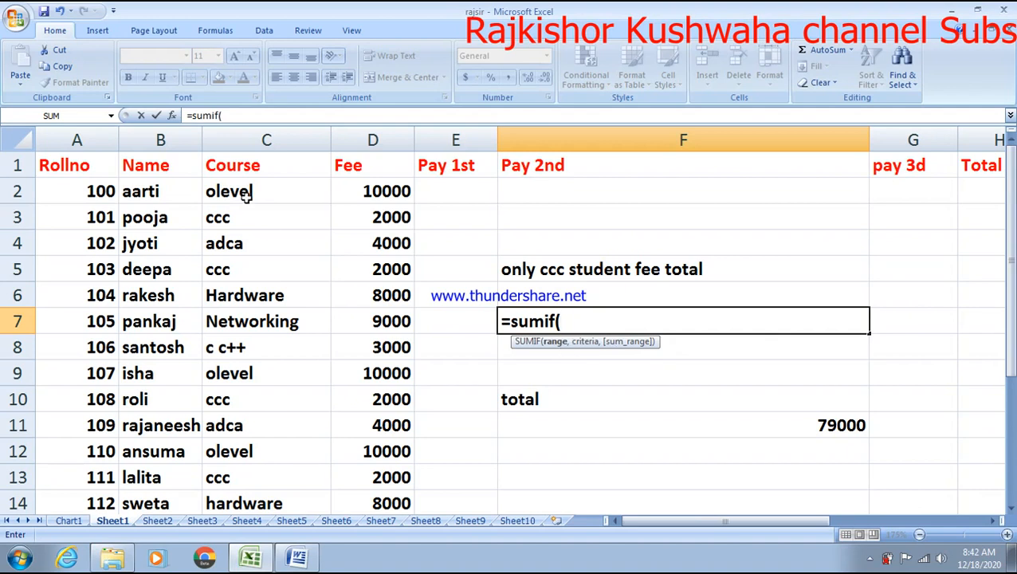
pyautogui.moveTo(239, 191); pyautogui.dragTo(239, 451)
pyautogui.scroll(2, 886, 325)
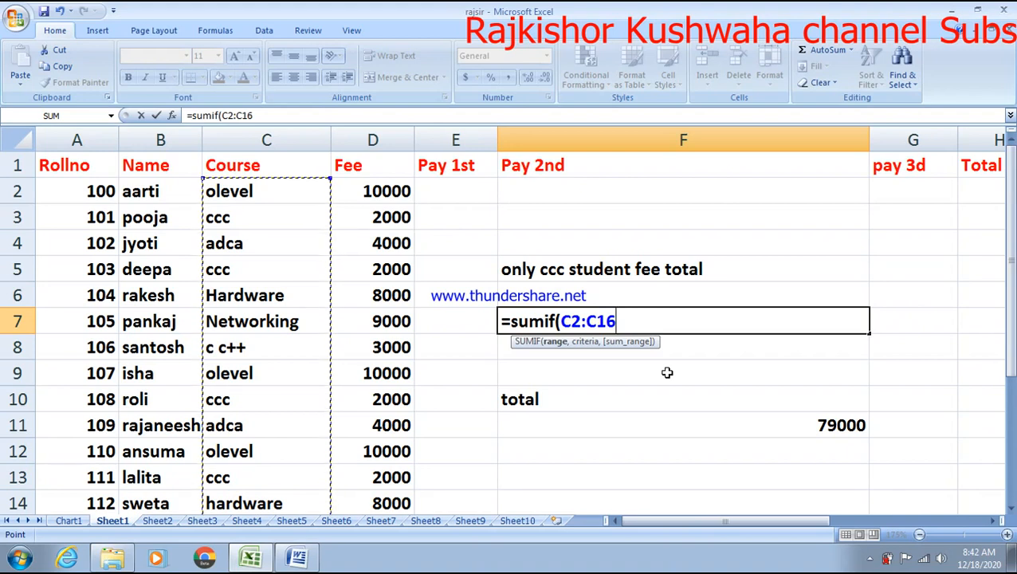
# - Complete the F7 SUMIF formula with the criterion "ccc" and the sum range D2:D16
pyautogui.write(',')
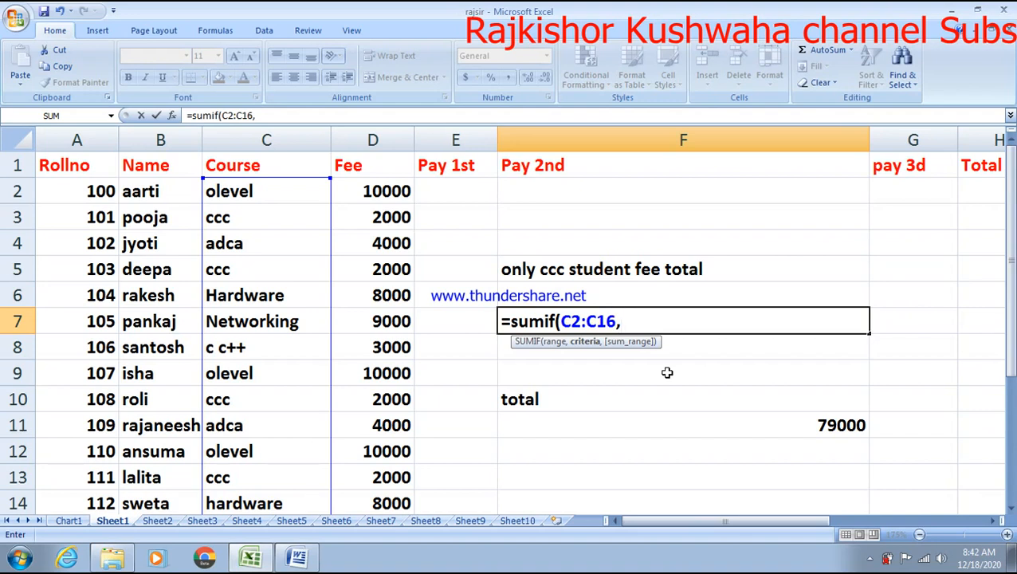
pyautogui.write('"')
pyautogui.write('ccc",')
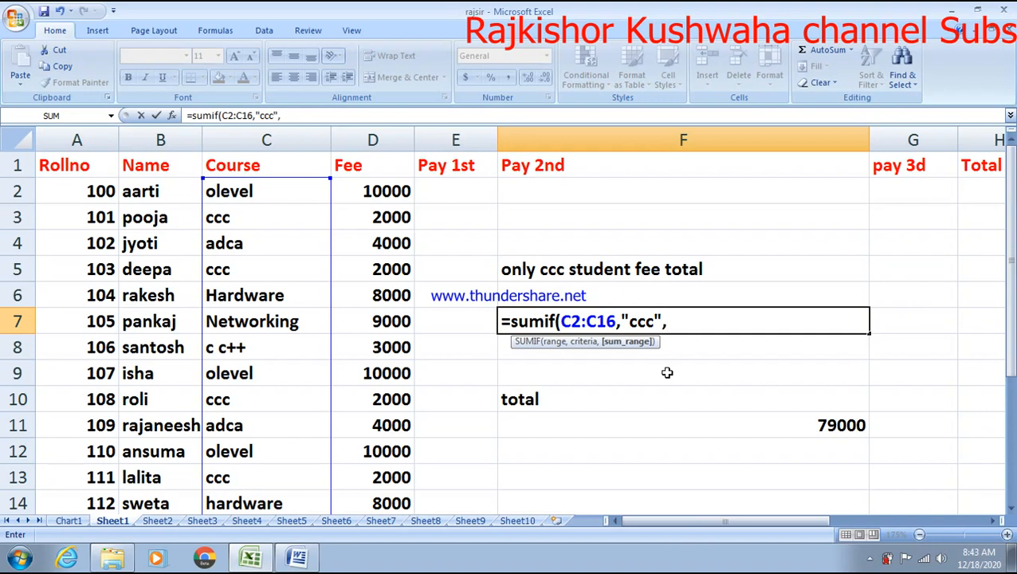
pyautogui.click(372, 190)
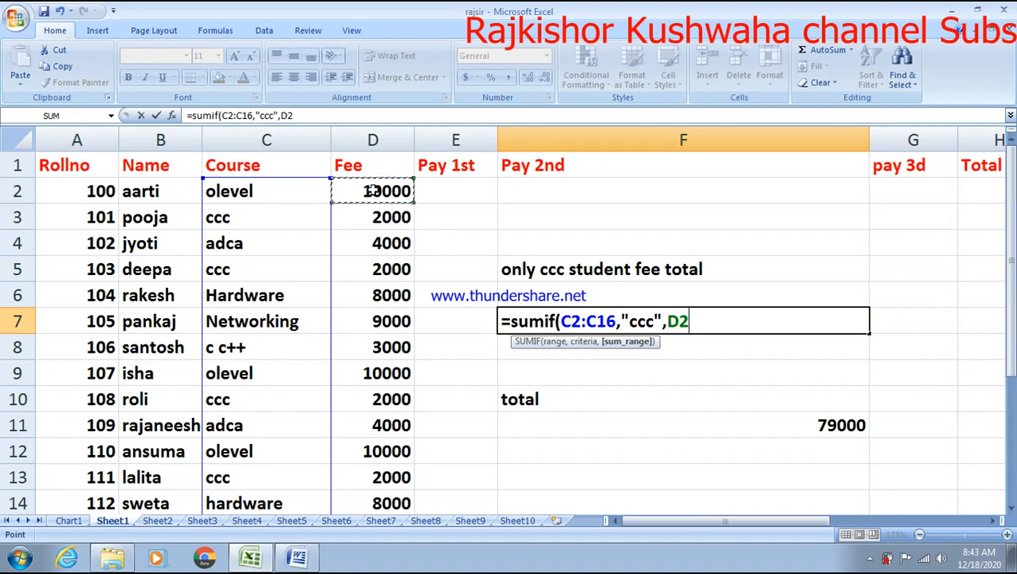
pyautogui.moveTo(371, 191); pyautogui.dragTo(371, 506)
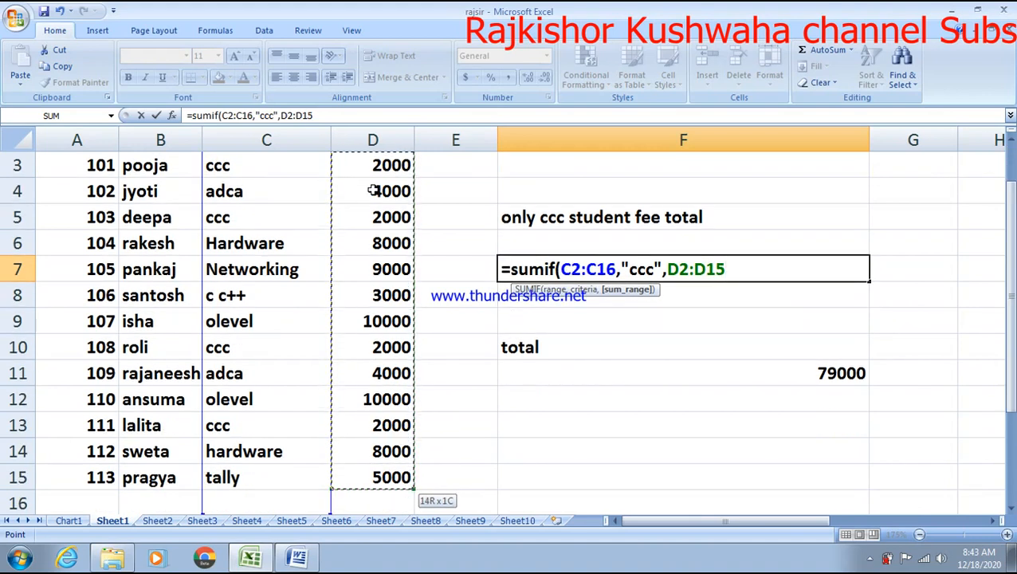
pyautogui.moveTo(371, 190); pyautogui.dragTo(371, 191)
pyautogui.scroll(1, 783, 370)
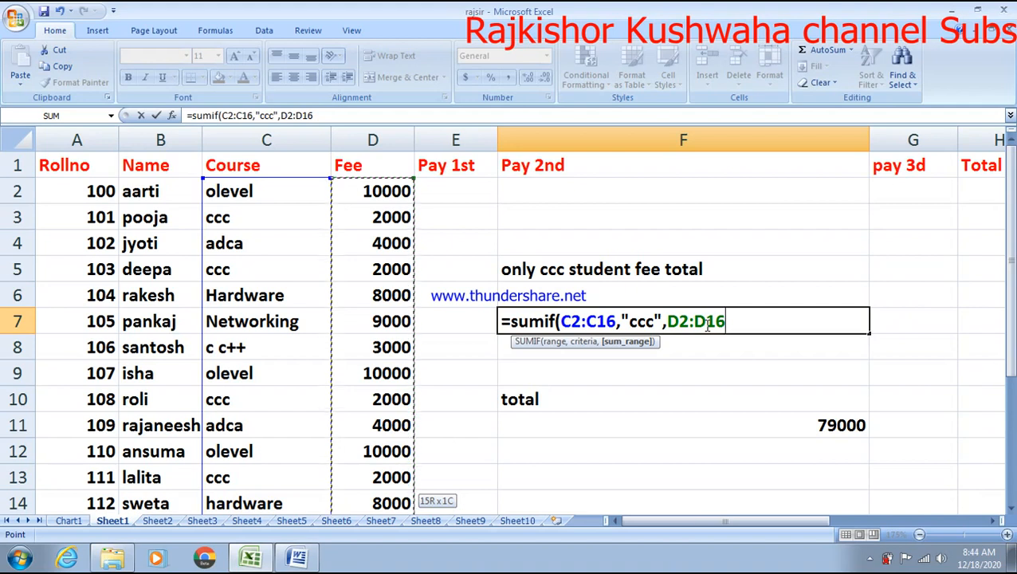
pyautogui.press('Return')
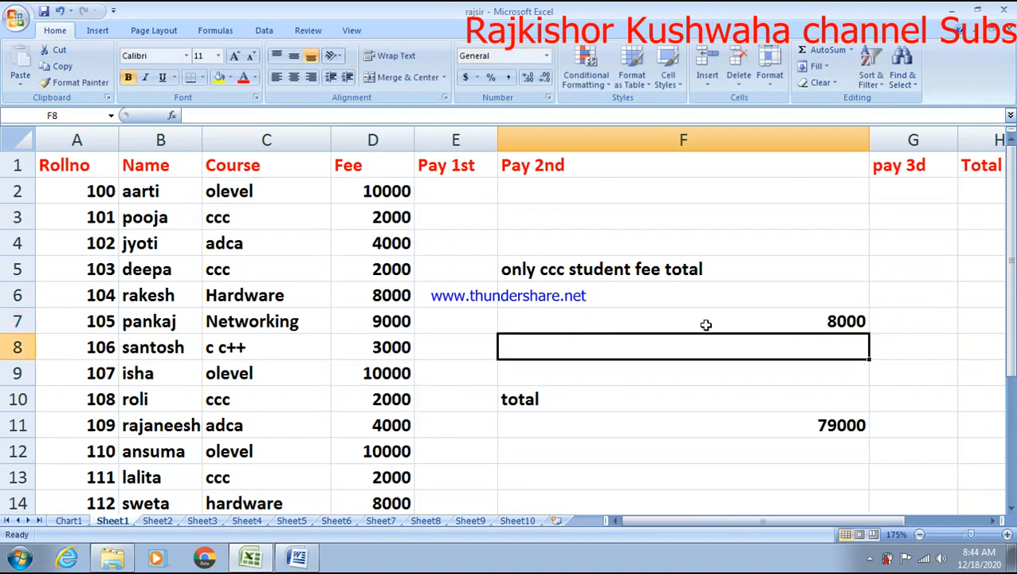
# - Enter roll number 114 and the new student's first name in row 16, below the last record
pyautogui.scroll(-1, 410, 510)
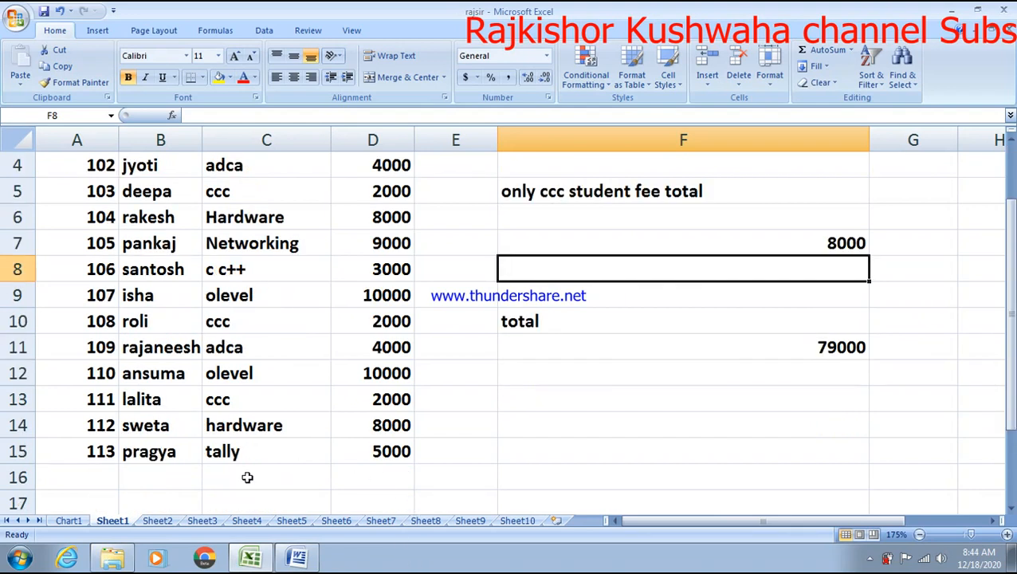
pyautogui.click(90, 475)
pyautogui.write('11')
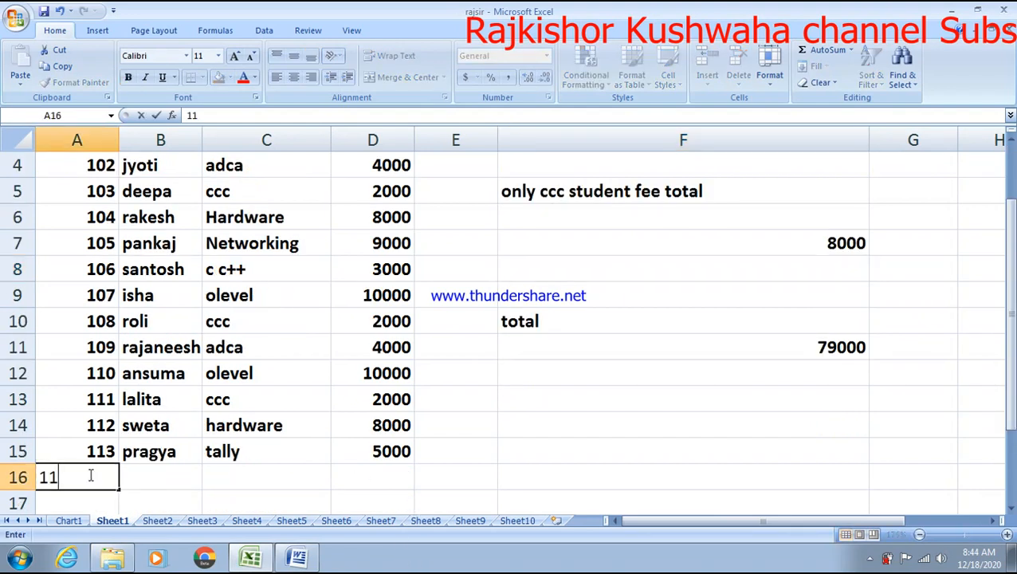
pyautogui.write('4')
pyautogui.click(166, 472)
pyautogui.write('p')
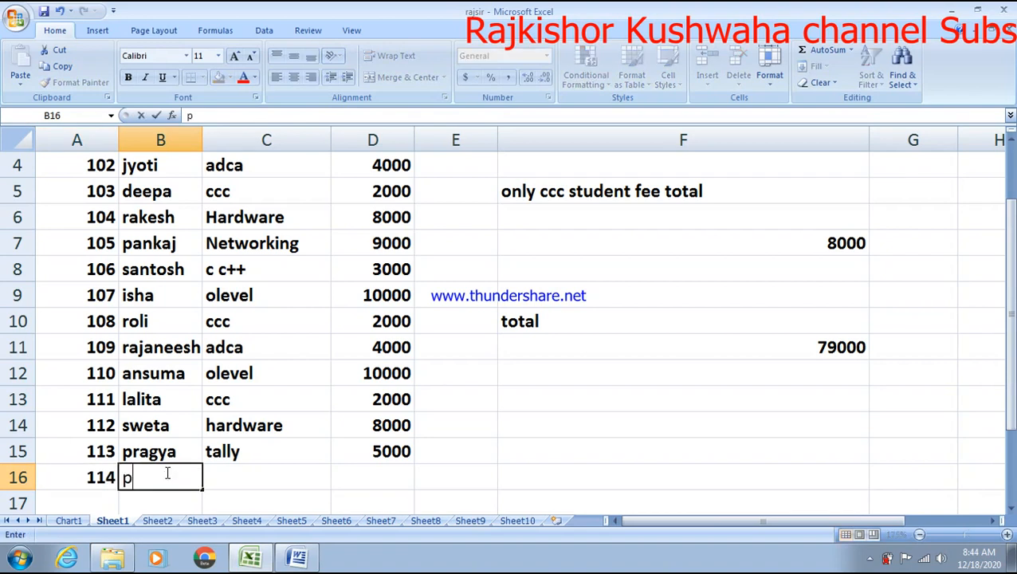
pyautogui.write('anji')
pyautogui.press('BackSpace')
pyautogui.press('BackSpace')
pyautogui.press('BackSpace')
pyautogui.press('BackSpace')
pyautogui.press('BackSpace')
pyautogui.write('manisha')
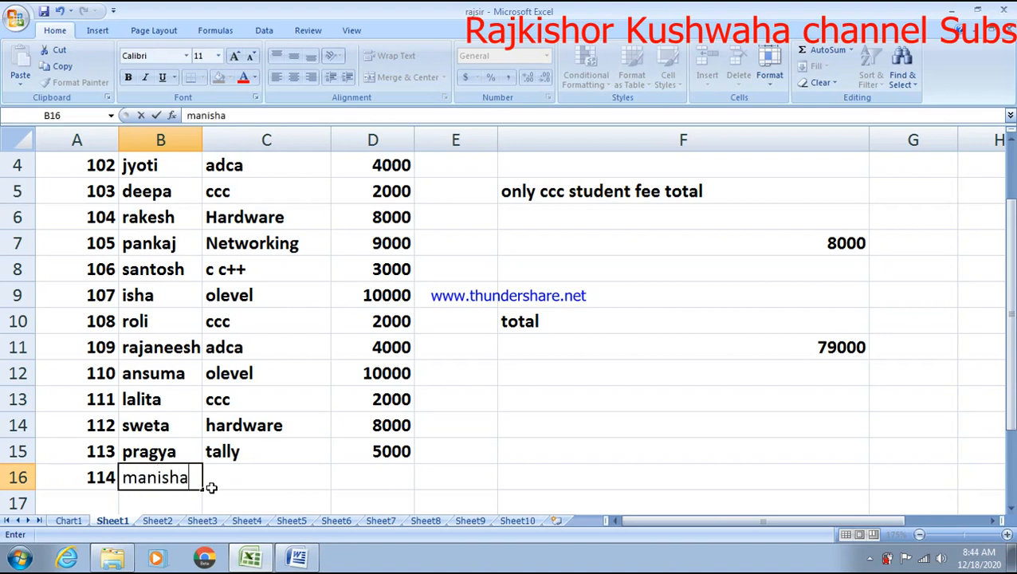
# - Enter the course ccc and a fee of 2000 for the new student in row 16
pyautogui.click(248, 474)
pyautogui.write('ccc')
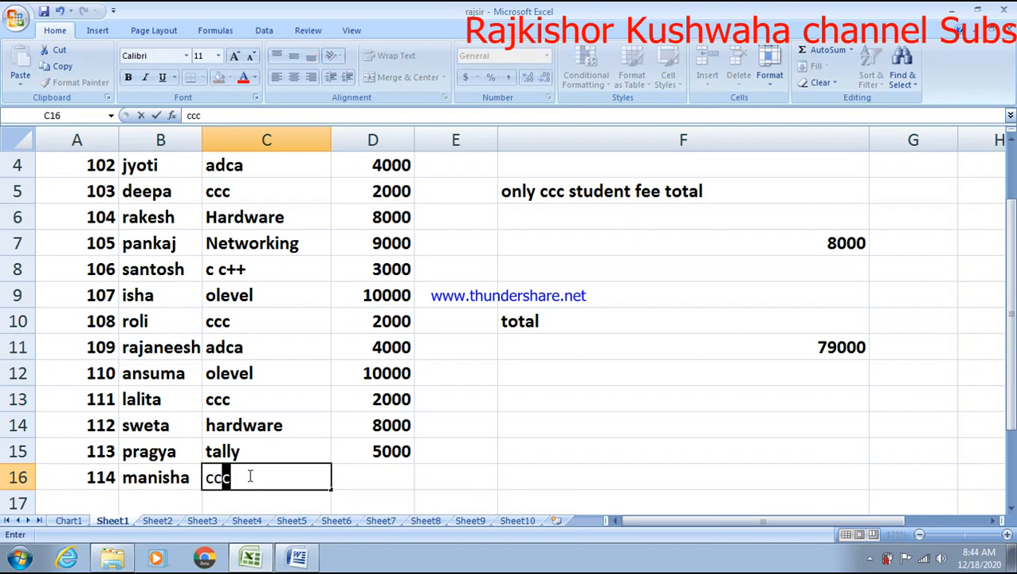
pyautogui.click(394, 475)
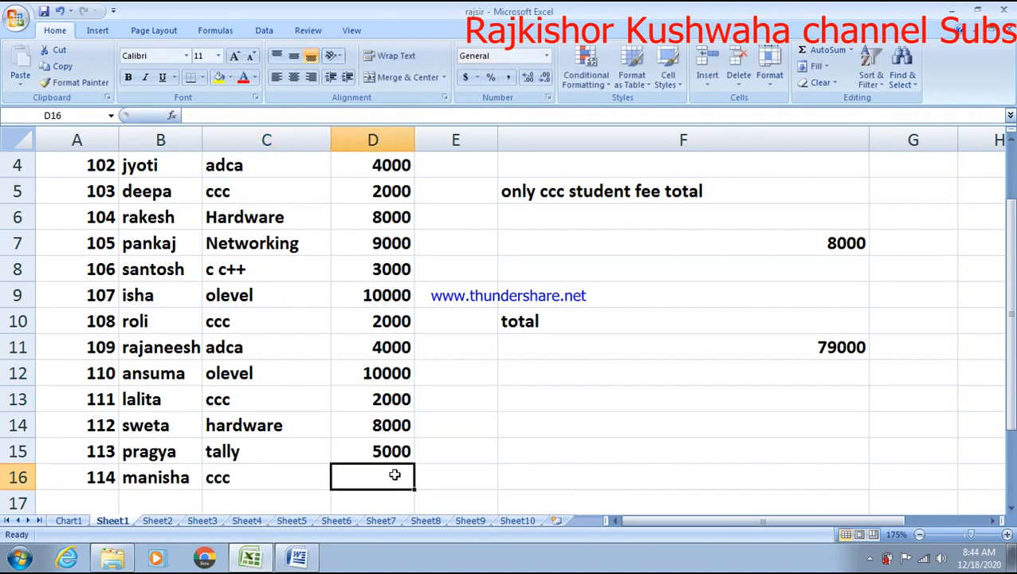
pyautogui.write('2000')
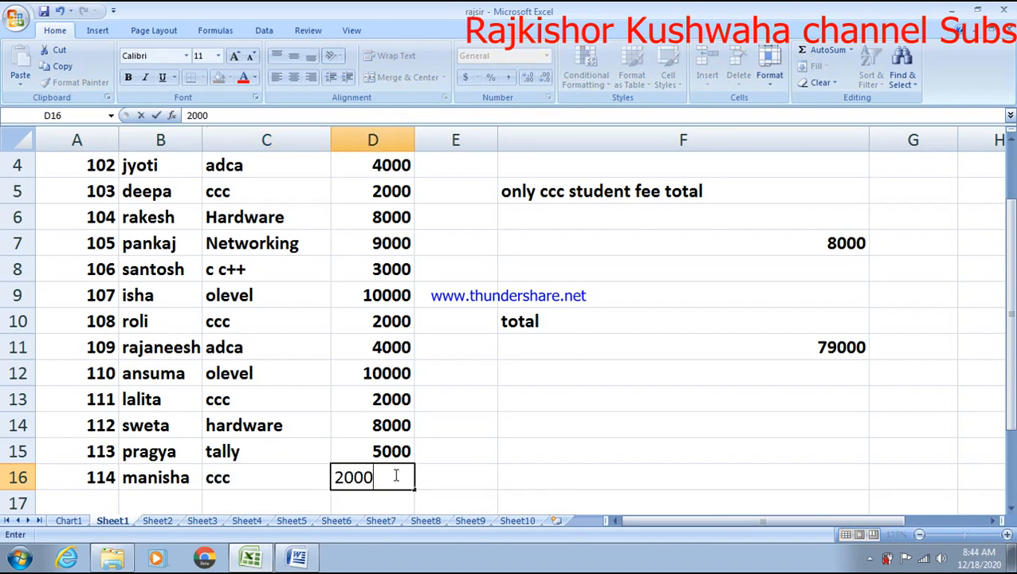
pyautogui.press('Return')
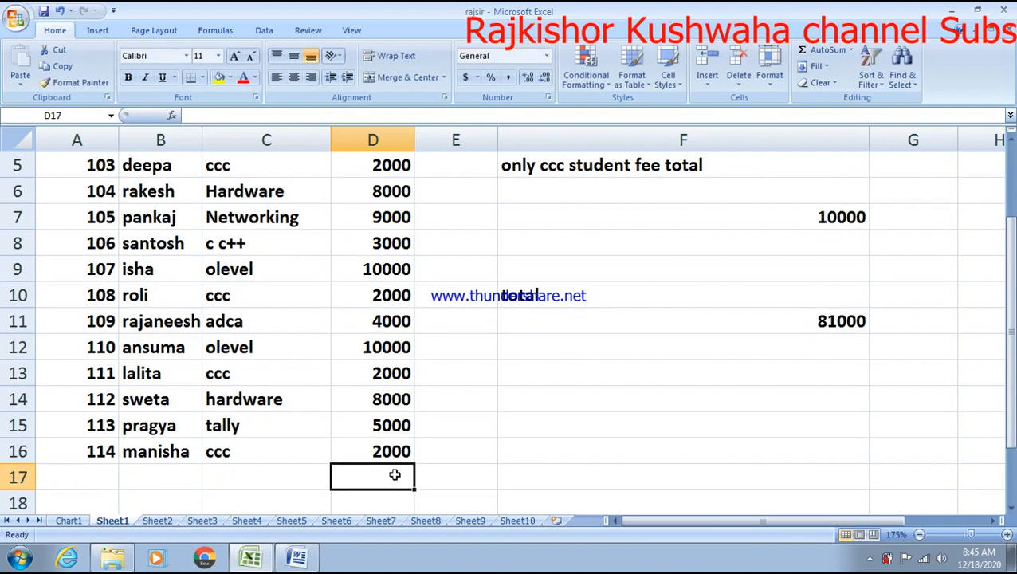
# - Replace the student's name in cell B5 with another first name and change the course in C5 to Networking
pyautogui.scroll(1, 177, 486)
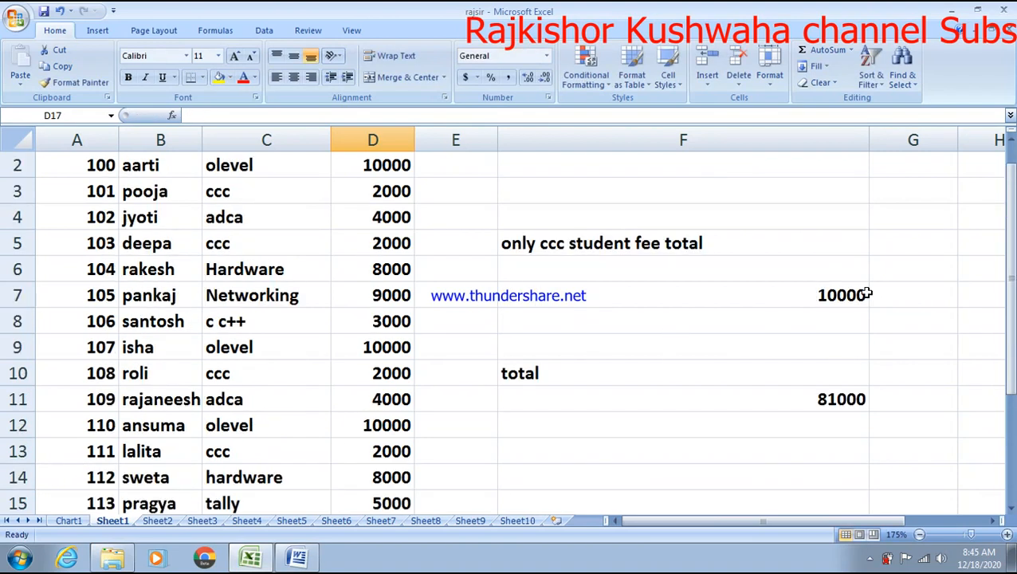
pyautogui.click(173, 244)
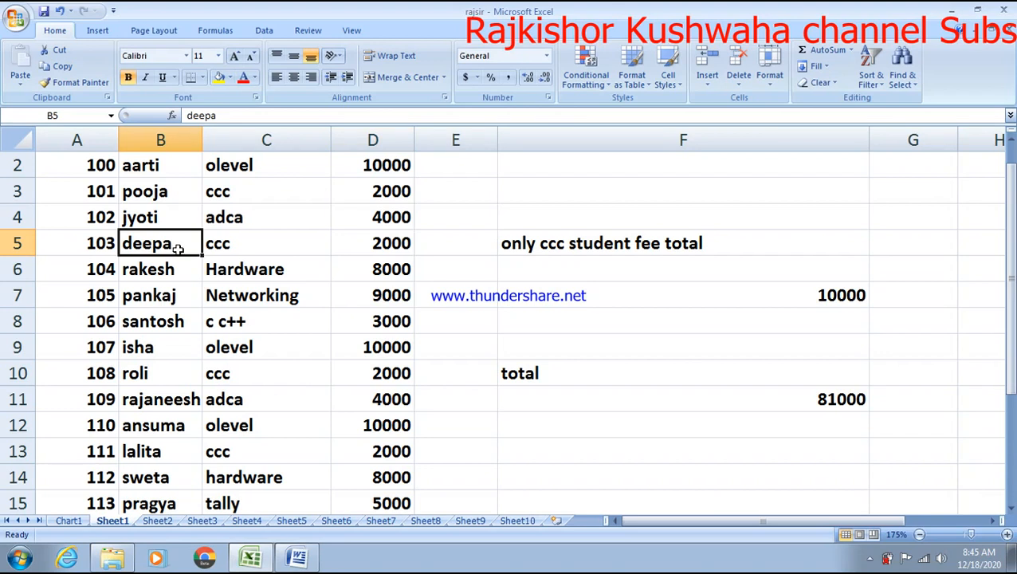
pyautogui.write('kamlesh')
pyautogui.click(220, 245)
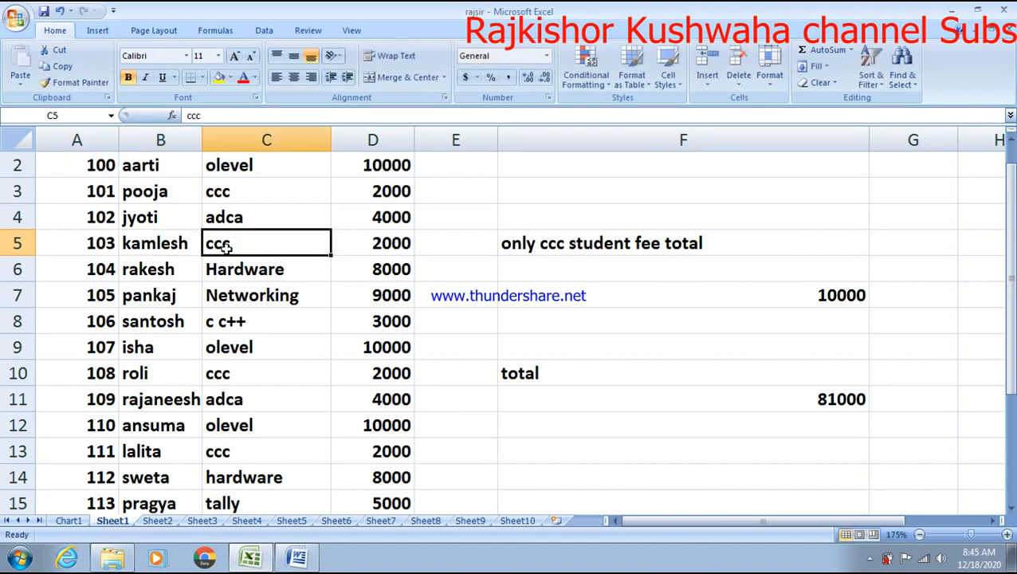
pyautogui.write('networking')
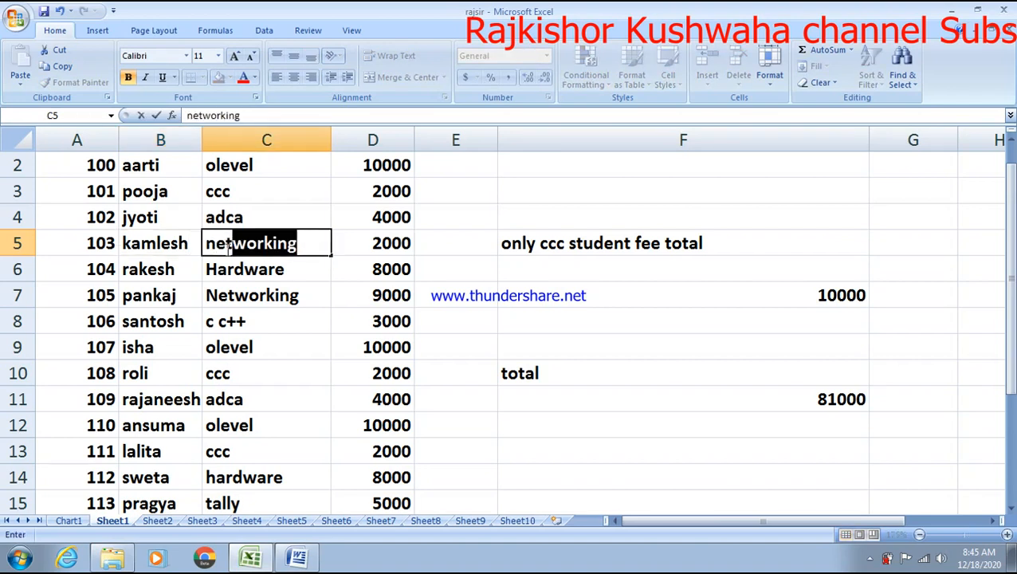
pyautogui.press('Return')
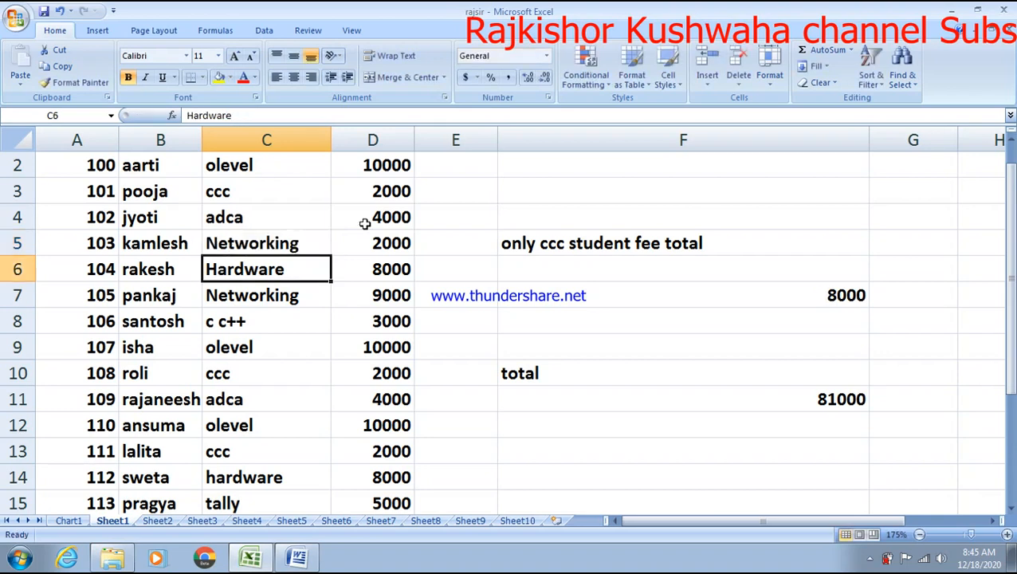
# - Open the SUMIF formula in cell F7 to review its ranges and criterion, leaving it as is
pyautogui.click(854, 292)
pyautogui.doubleClick(856, 291)
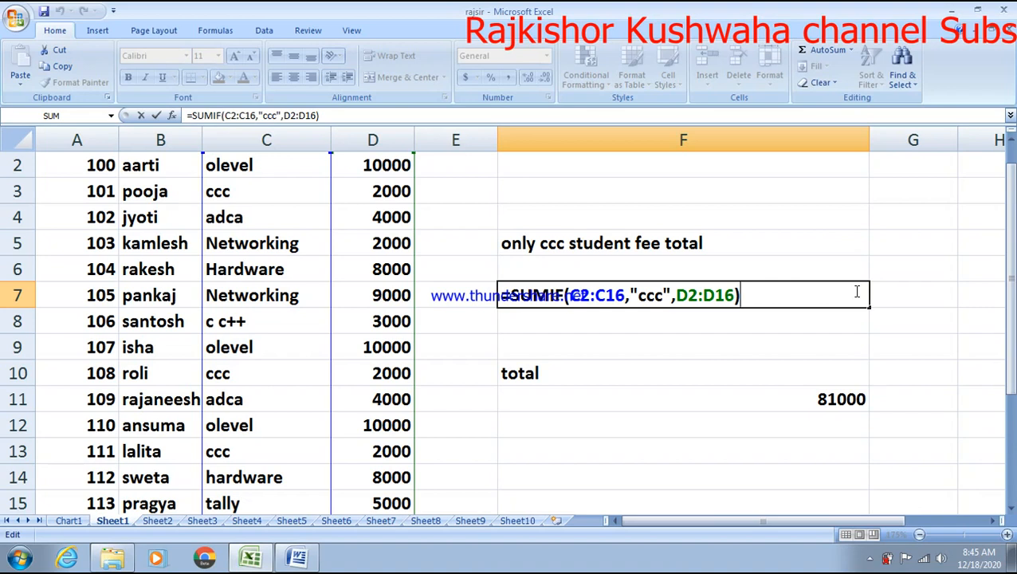
pyautogui.hotkey('ctrl', 'Return')
# - Start a SUMIF formula in cell F8 with the course cells C2:C16 as its criteria range
pyautogui.click(687, 324)
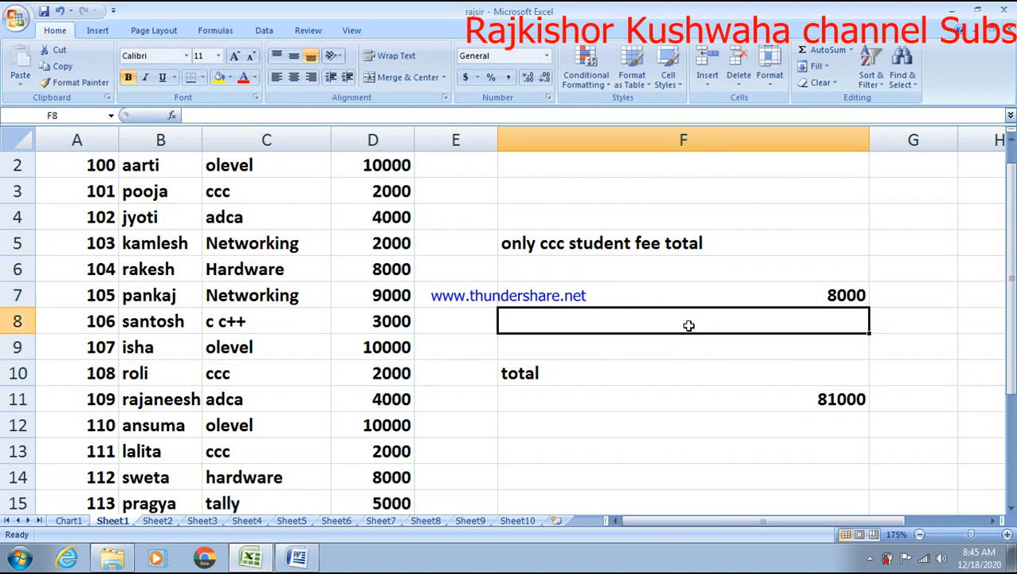
pyautogui.scroll(1, 631, 380)
pyautogui.scroll(-1, 631, 380)
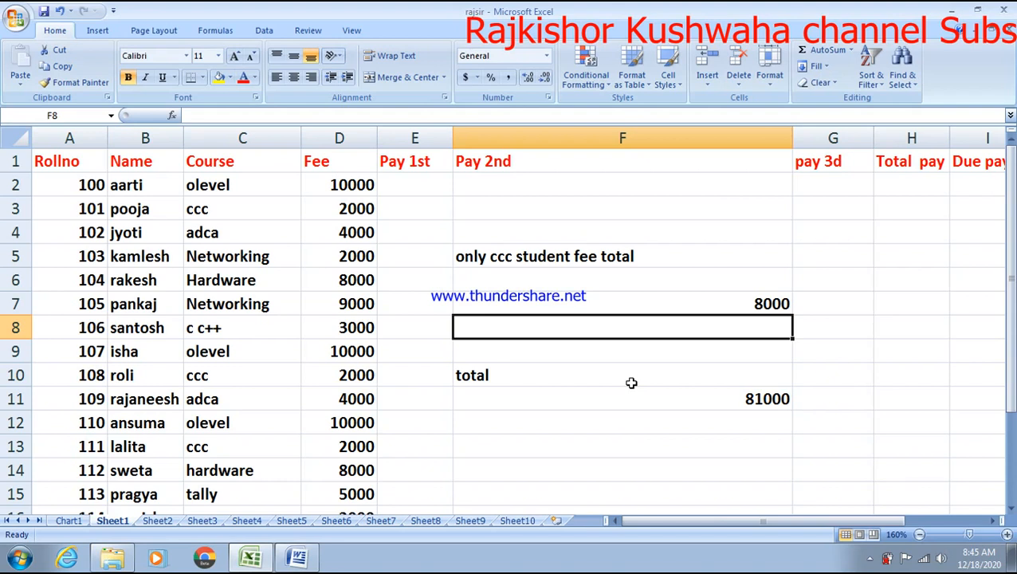
pyautogui.write('=')
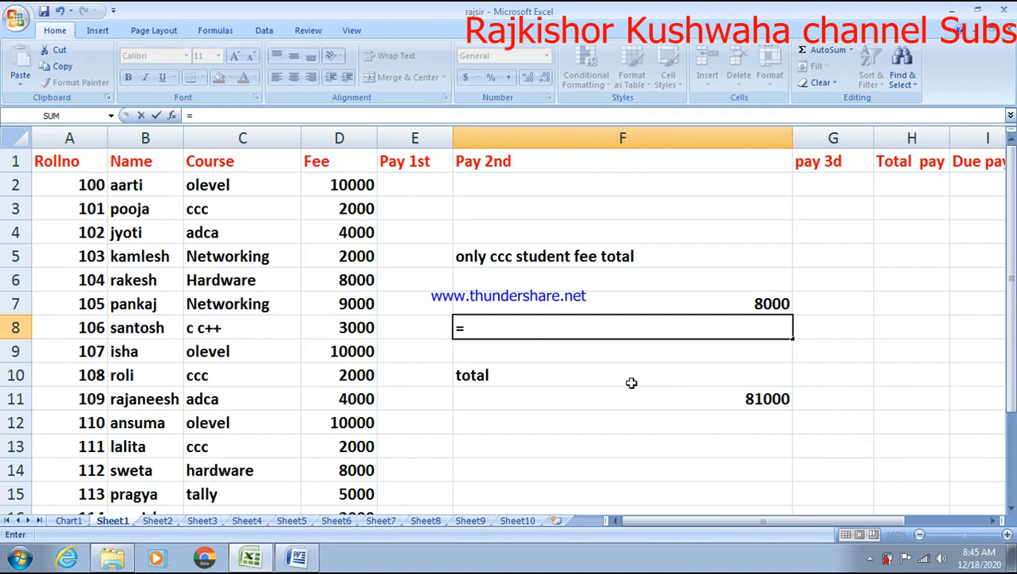
pyautogui.write('sum')
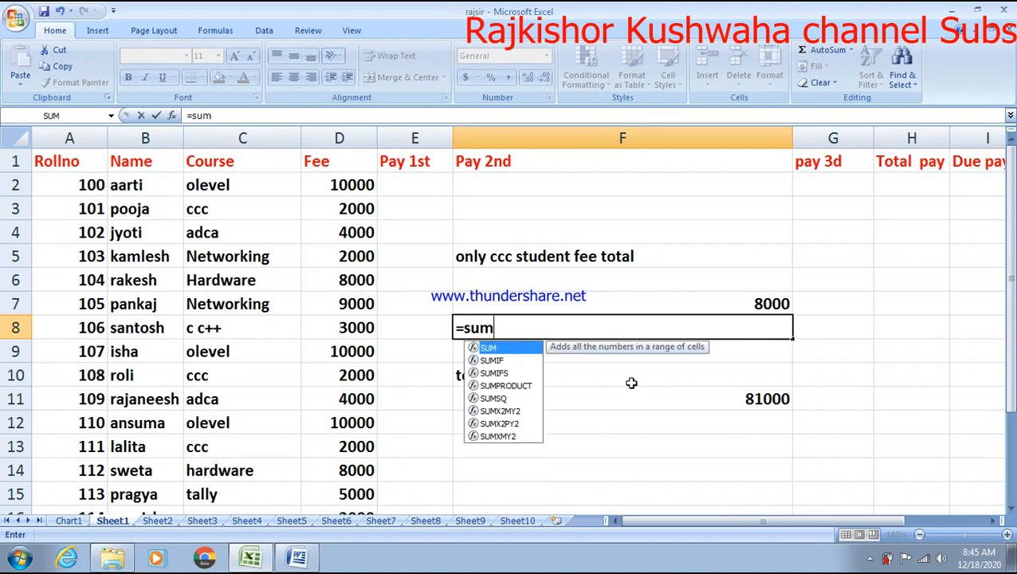
pyautogui.write('if')
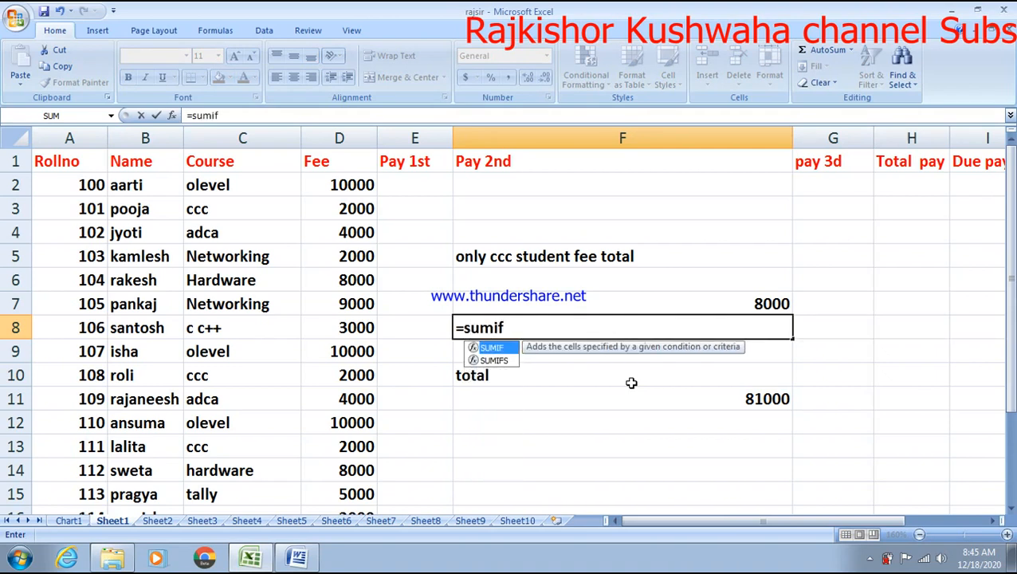
pyautogui.write('(')
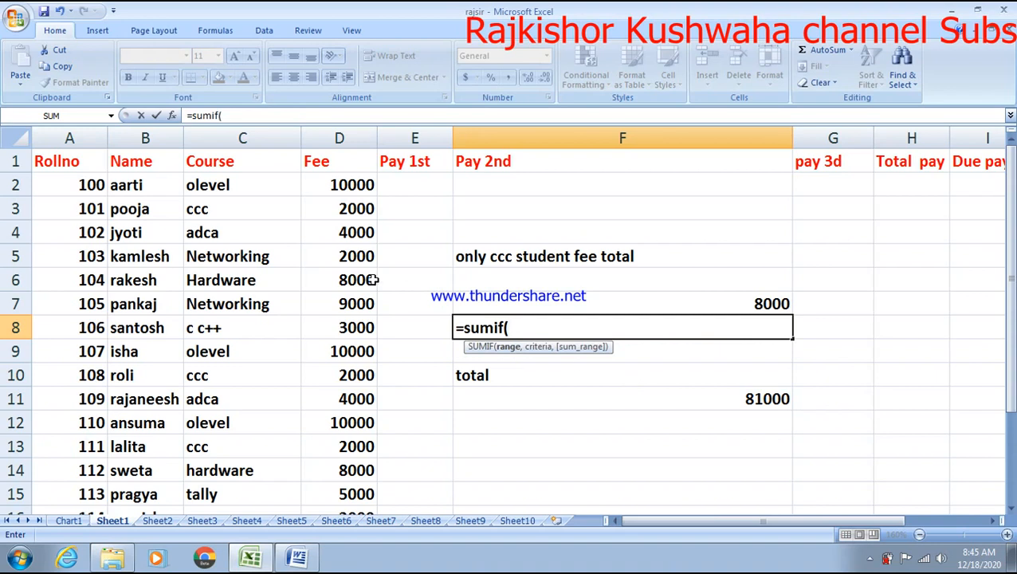
pyautogui.moveTo(224, 192); pyautogui.dragTo(239, 448)
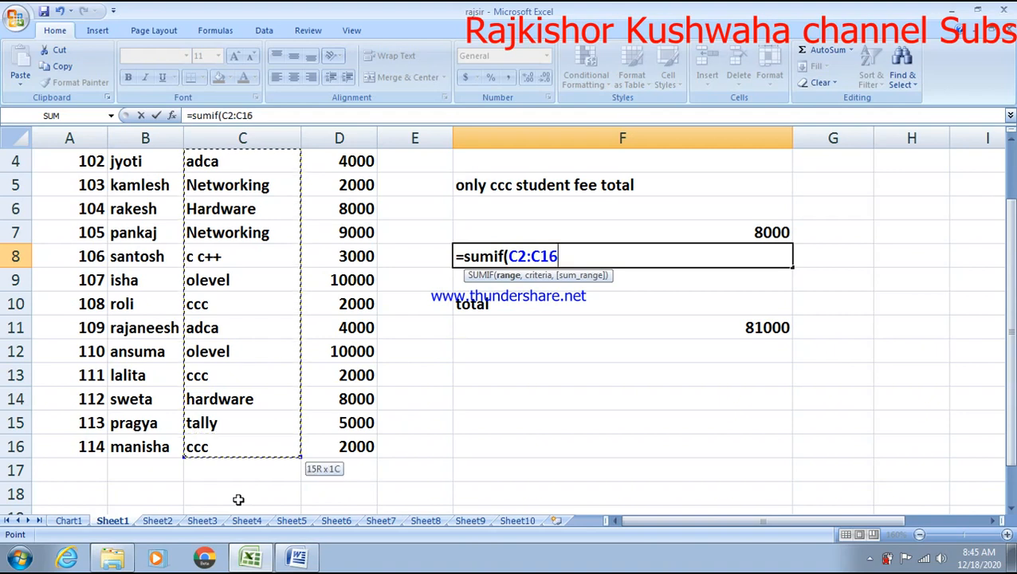
pyautogui.scroll(1, 368, 452)
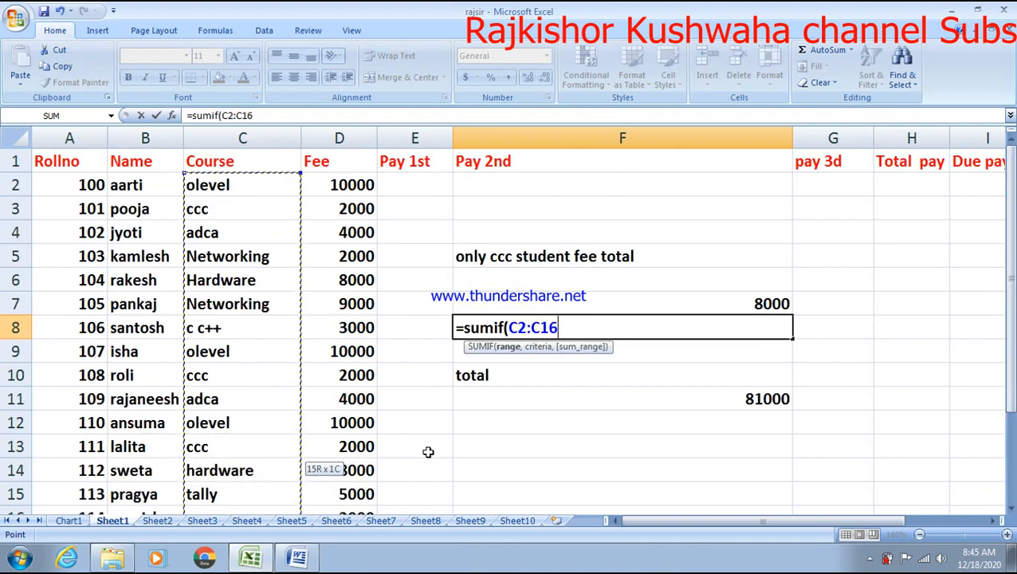
# - Complete the SUMIF formula in F8 with the criterion "olevele" and the fee cells D2:D16 as the sum range
pyautogui.write(',')
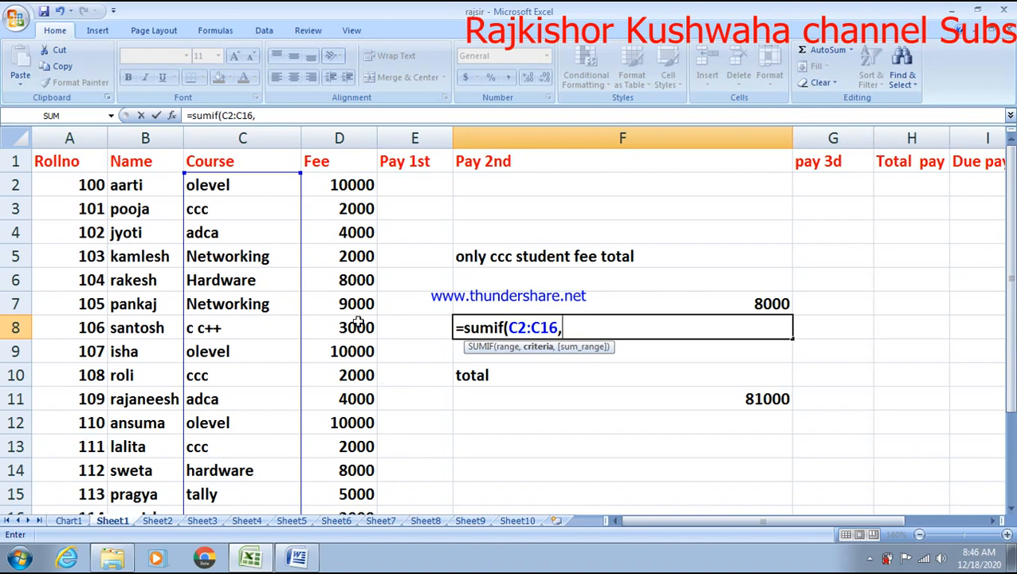
pyautogui.write('"oleve')
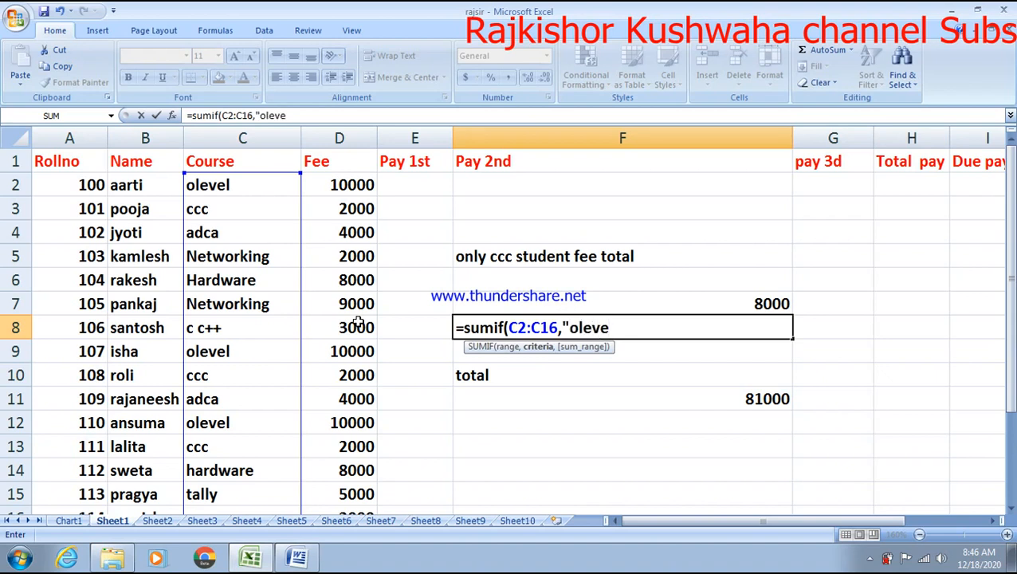
pyautogui.write('l')
pyautogui.write('e",')
pyautogui.moveTo(350, 191); pyautogui.dragTo(351, 532)
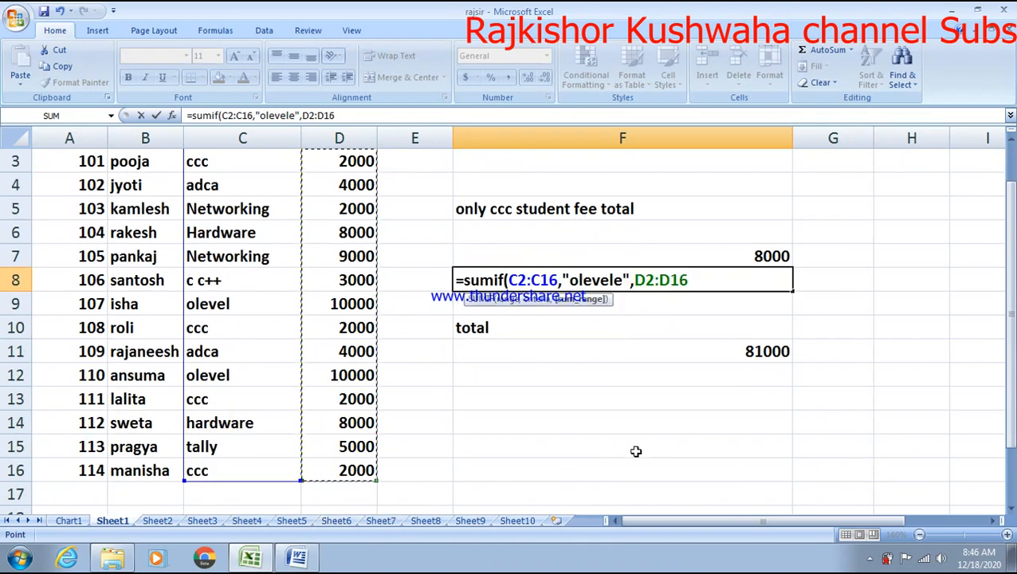
pyautogui.scroll(1, 638, 448)
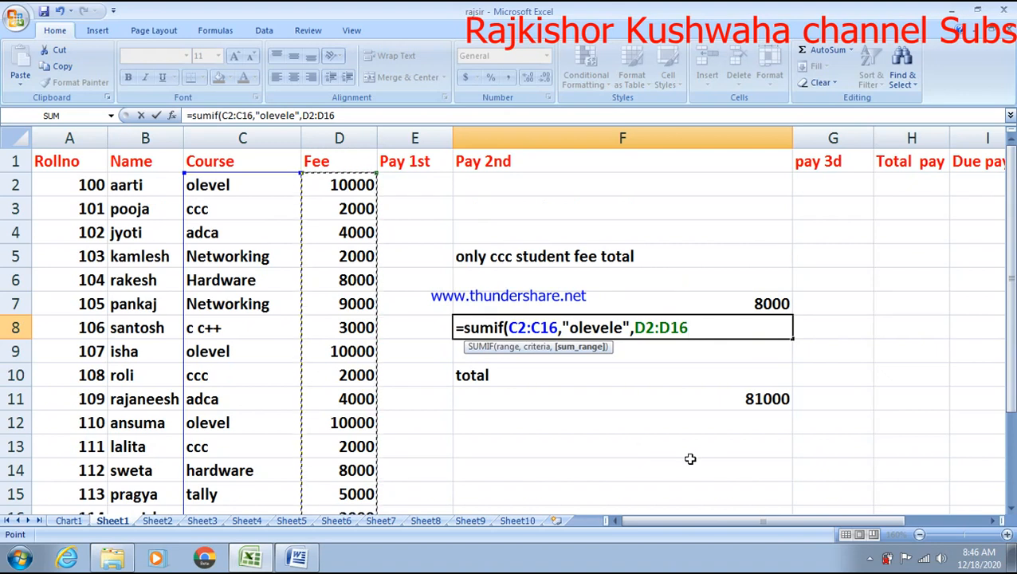
pyautogui.press('Return')
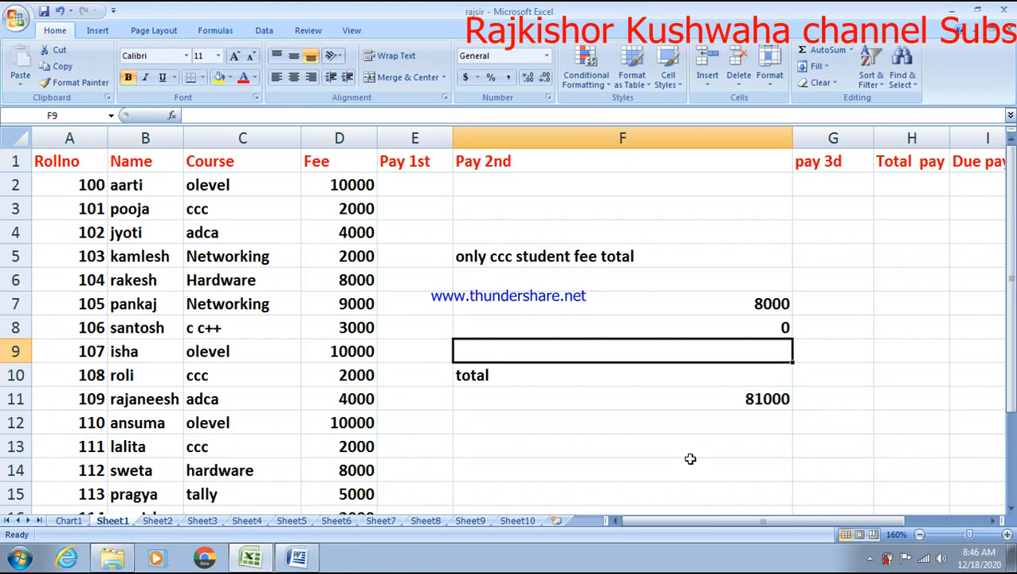
# - Correct the criterion in the F8 SUMIF formula to "olevel"
pyautogui.click(778, 324)
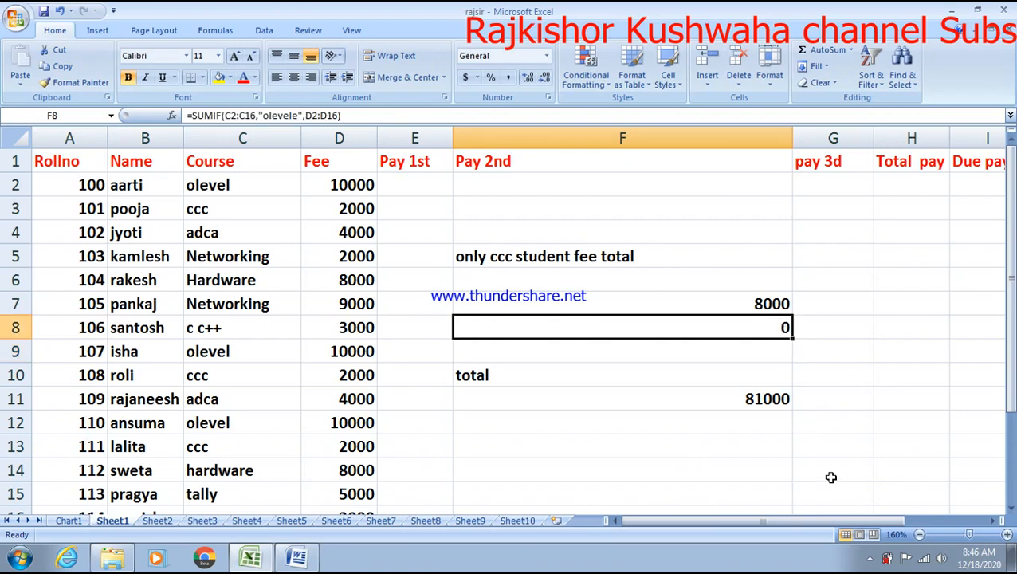
pyautogui.press('F2')
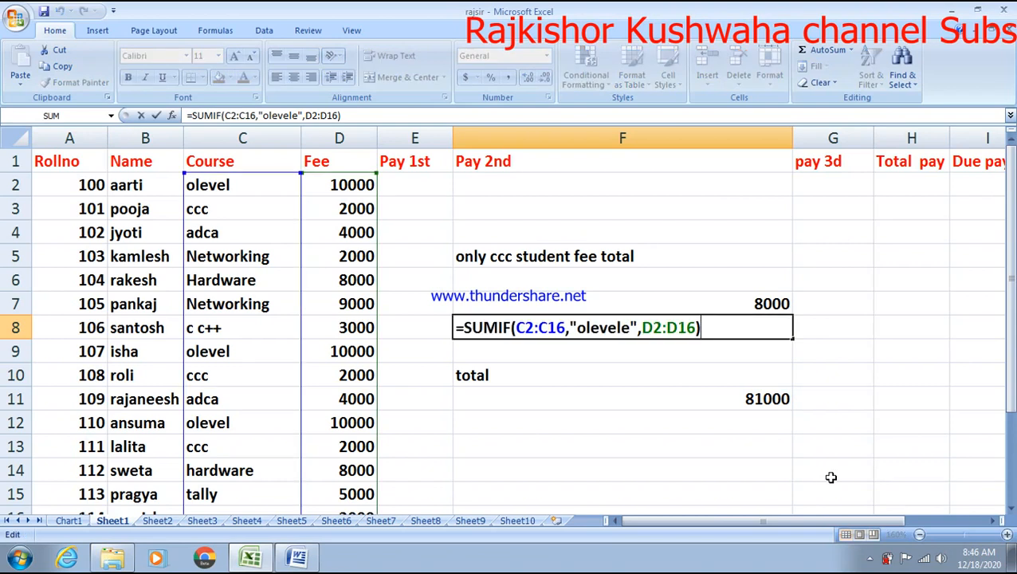
pyautogui.click(632, 327)
pyautogui.press('BackSpace')
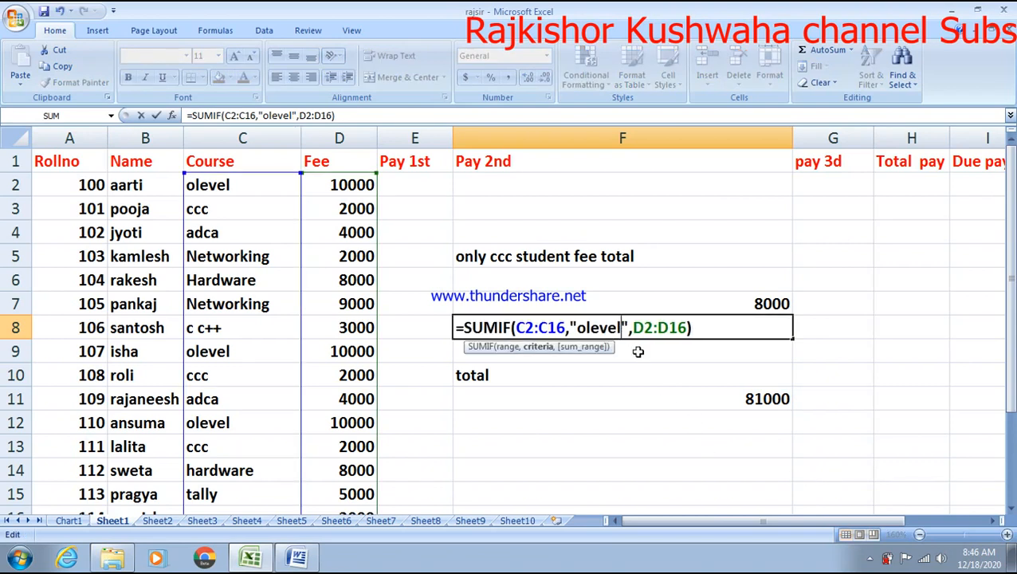
pyautogui.press('Return')
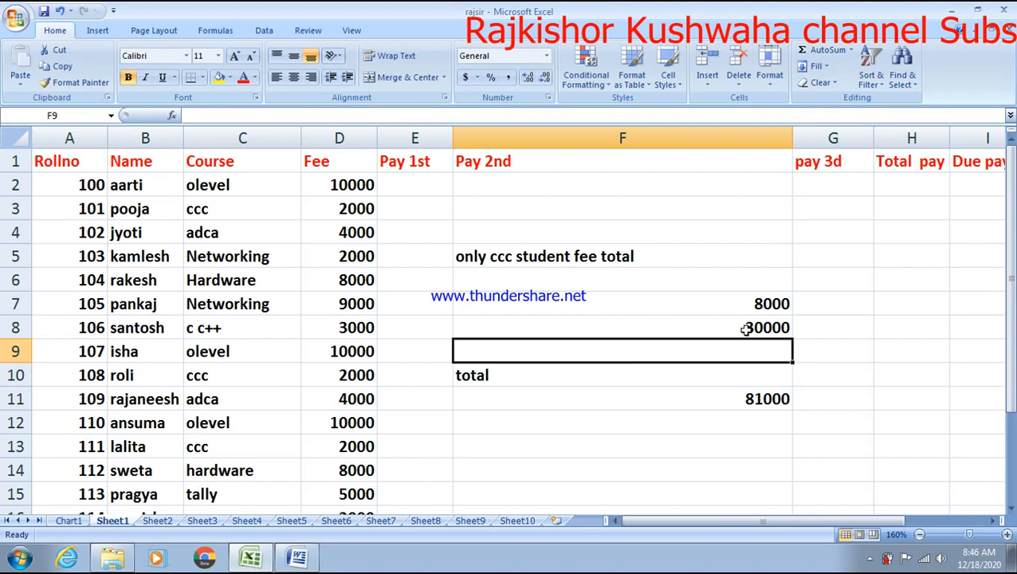
# - Check the olevel total in F8 against the olevel students' fees in D2, D9 and D12
pyautogui.click(749, 327)
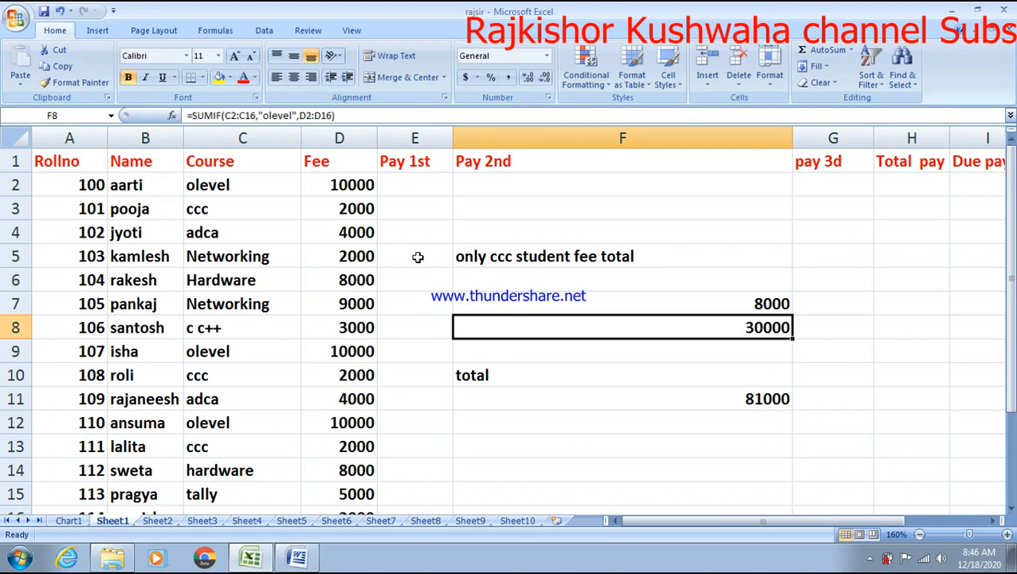
pyautogui.click(355, 185)
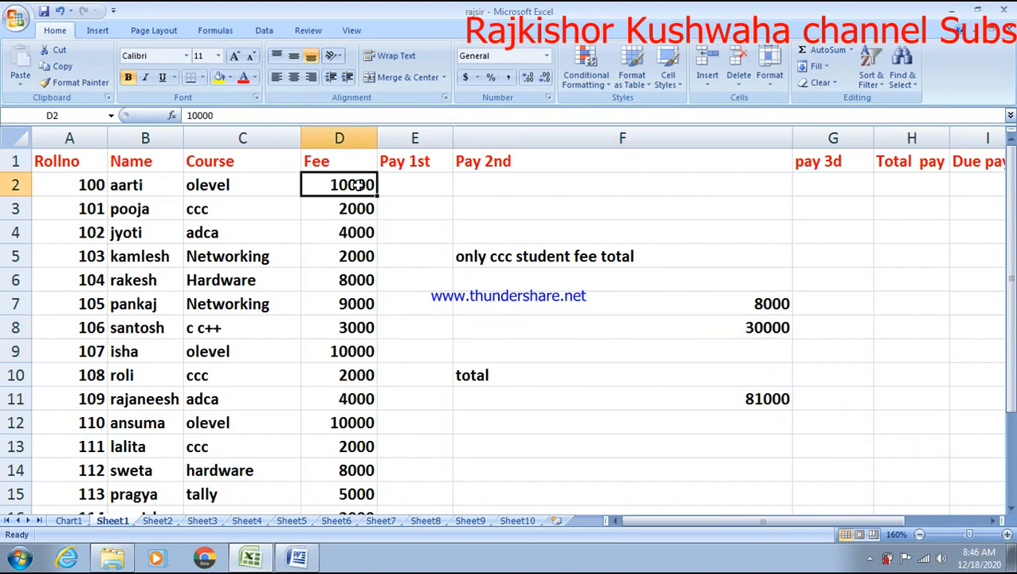
pyautogui.click(364, 354)
pyautogui.click(350, 427)
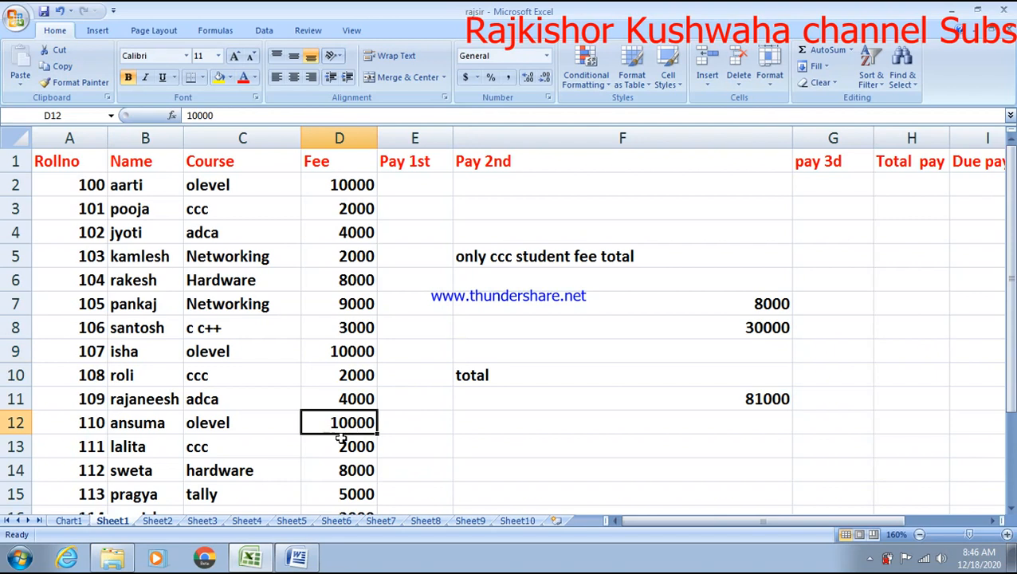
# - Change the course in C13 to olevel for the student with roll number 111
pyautogui.click(231, 451)
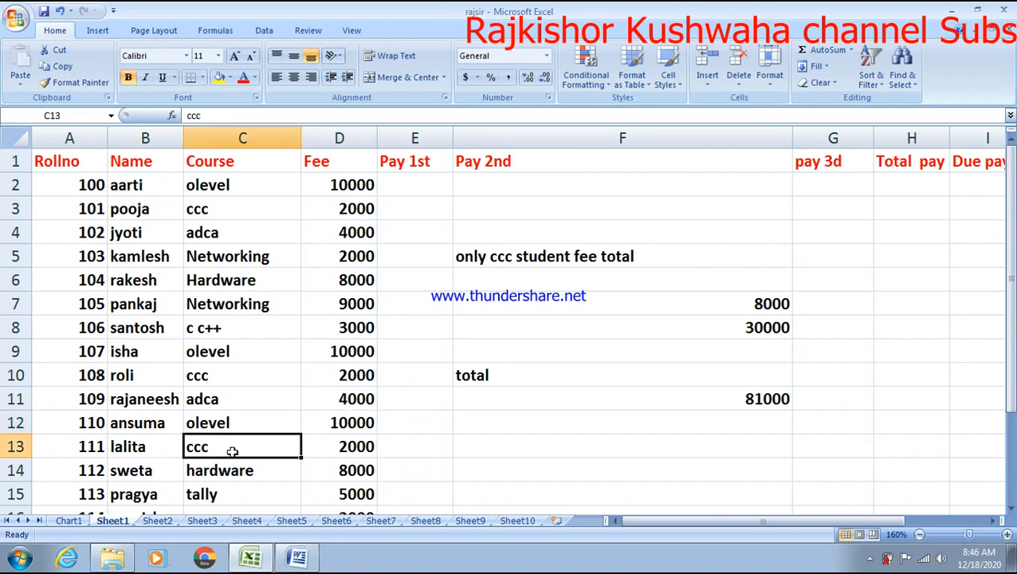
pyautogui.write('o')
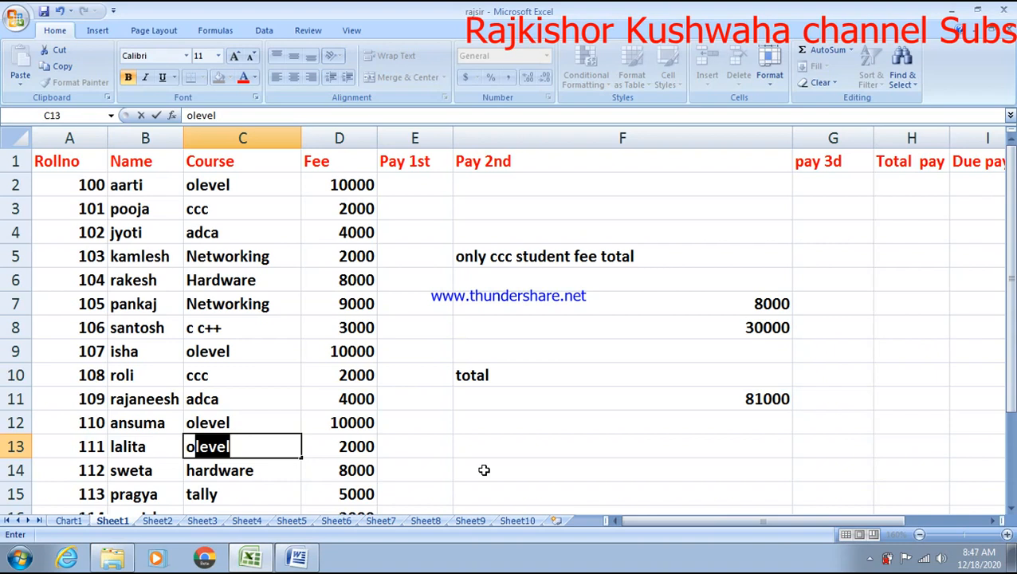
pyautogui.press('Return')
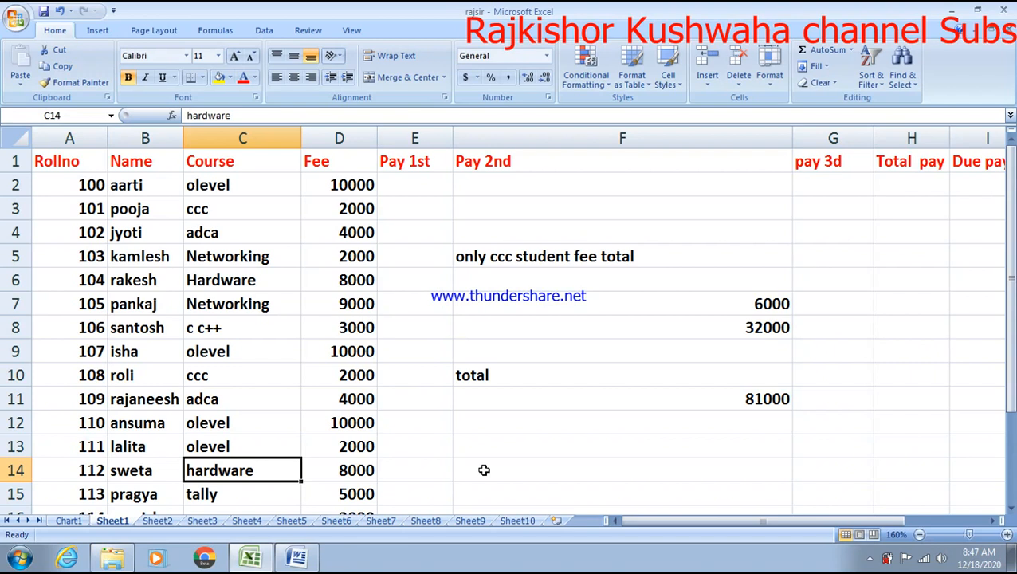
# - Open the olevel SUMIF formula in cell F8 to review its ranges and criterion, leaving it as is
pyautogui.click(701, 328)
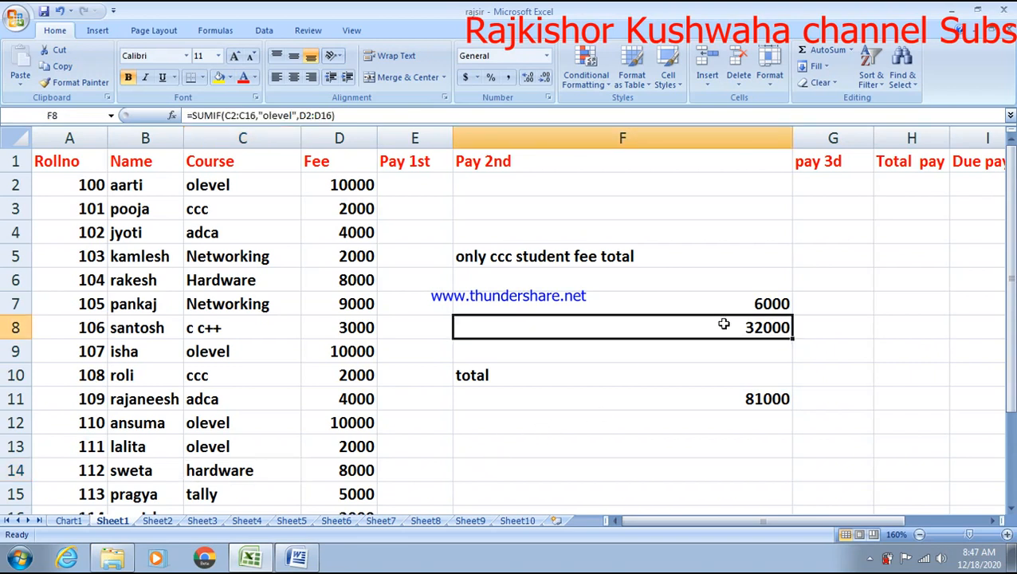
pyautogui.doubleClick(725, 324)
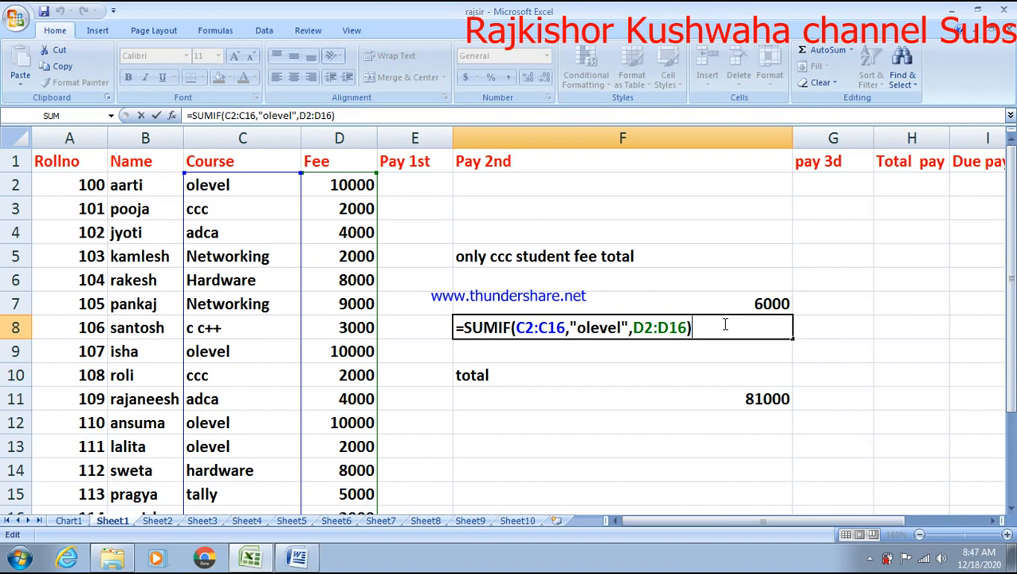
pyautogui.hotkey('ctrl', 'Return')
pyautogui.click(737, 354)
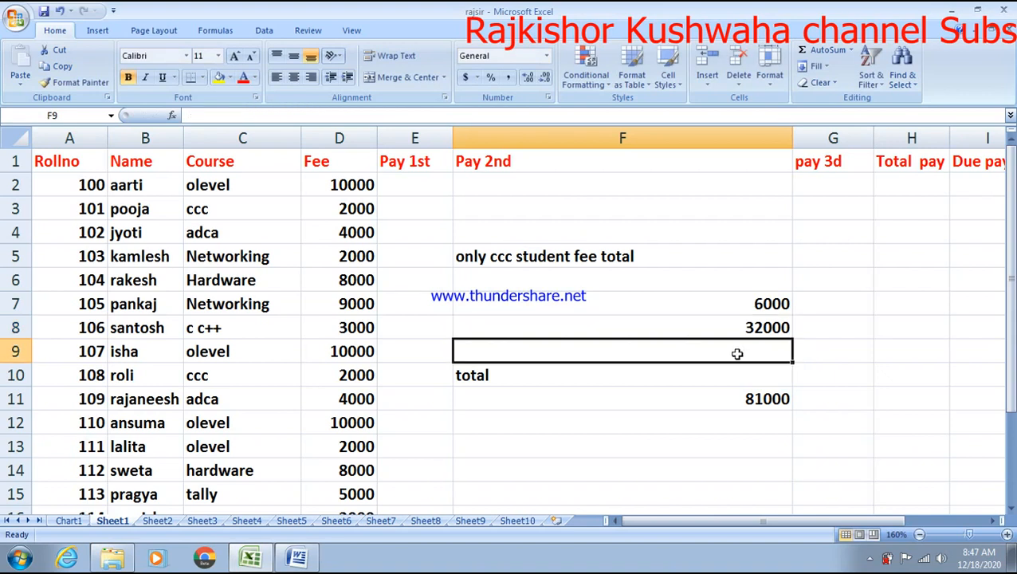
# - Clear the "total" label and the overall fee sum from cells F10:F14
pyautogui.moveTo(605, 368); pyautogui.dragTo(704, 465)
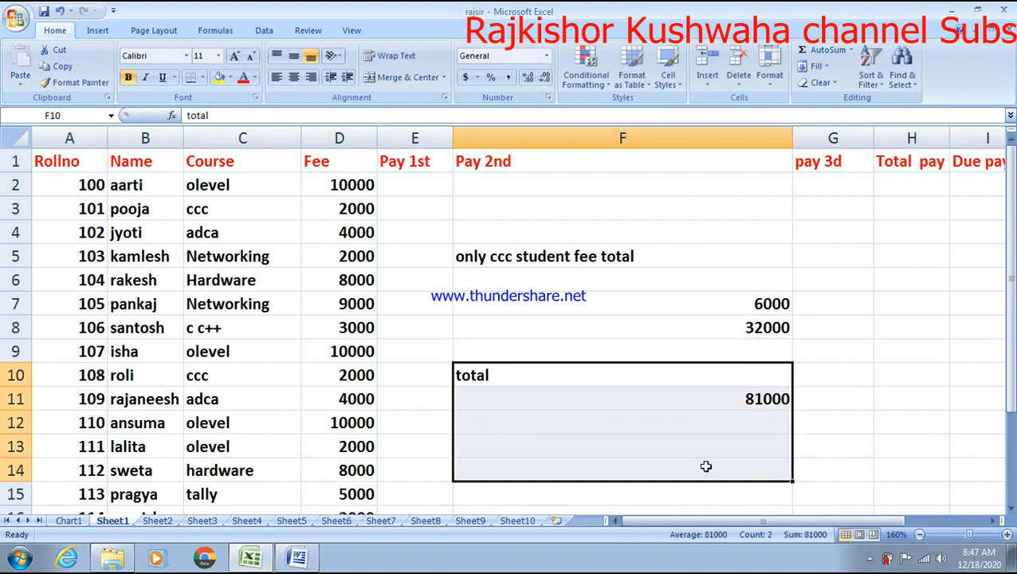
pyautogui.press('Delete')
pyautogui.click(739, 398)
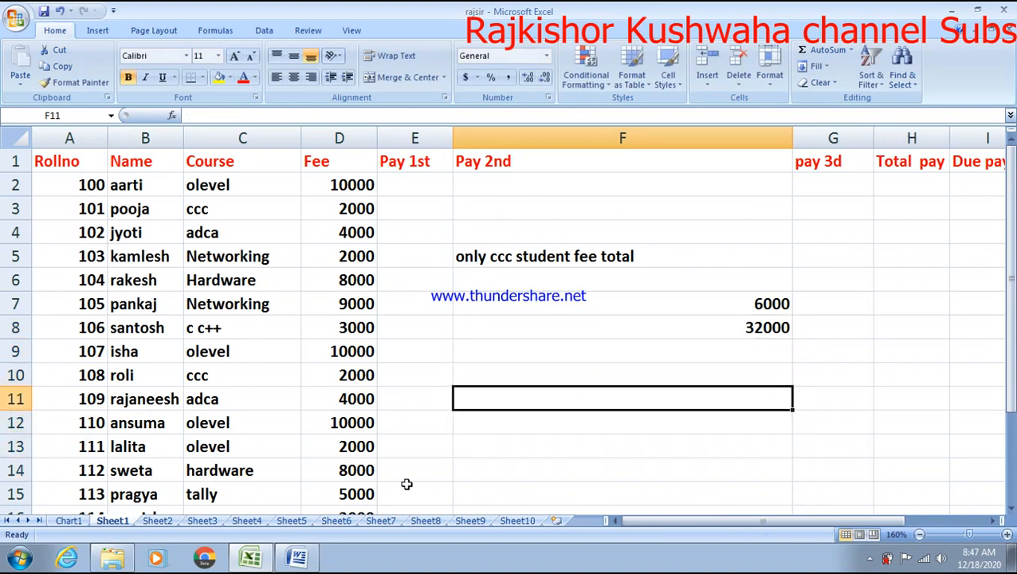
# - Switch to the Word function list and highlight the Sumifs entry to introduce it, then deselect it
pyautogui.click(252, 556)
pyautogui.click(297, 557)
pyautogui.scroll(-2, 357, 341)
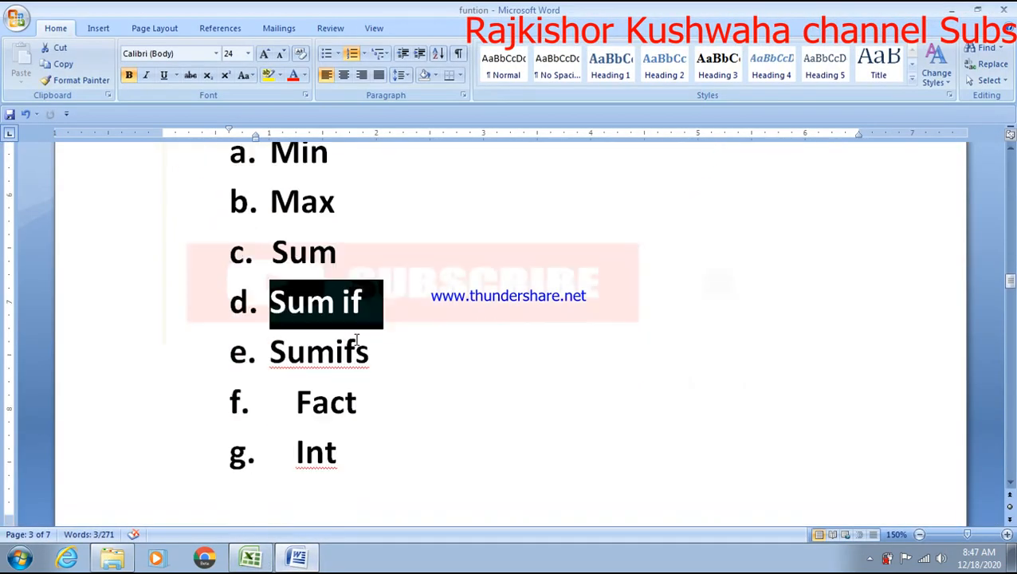
pyautogui.click(369, 350)
pyautogui.moveTo(369, 350); pyautogui.dragTo(273, 352)
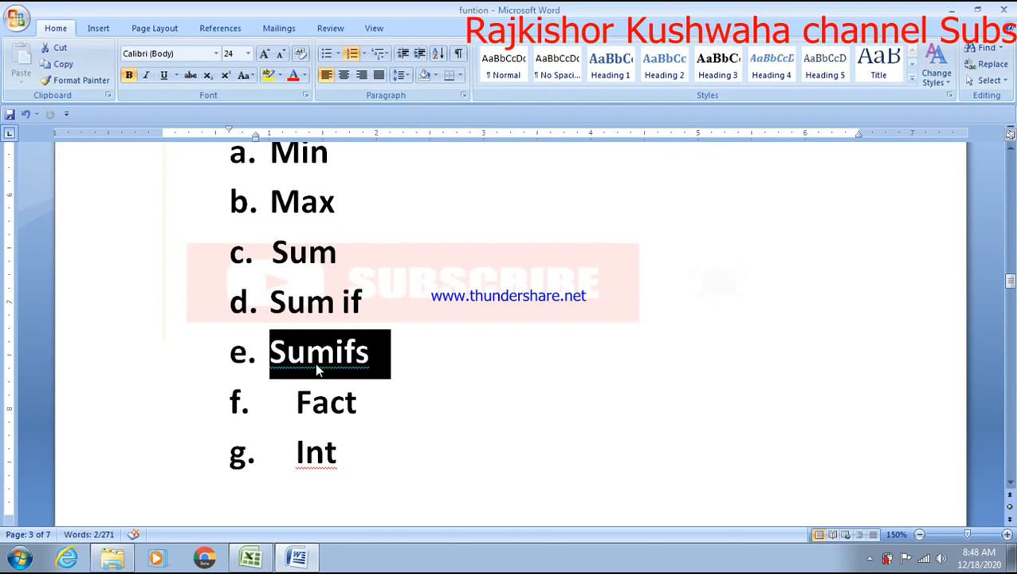
pyautogui.click(513, 392)
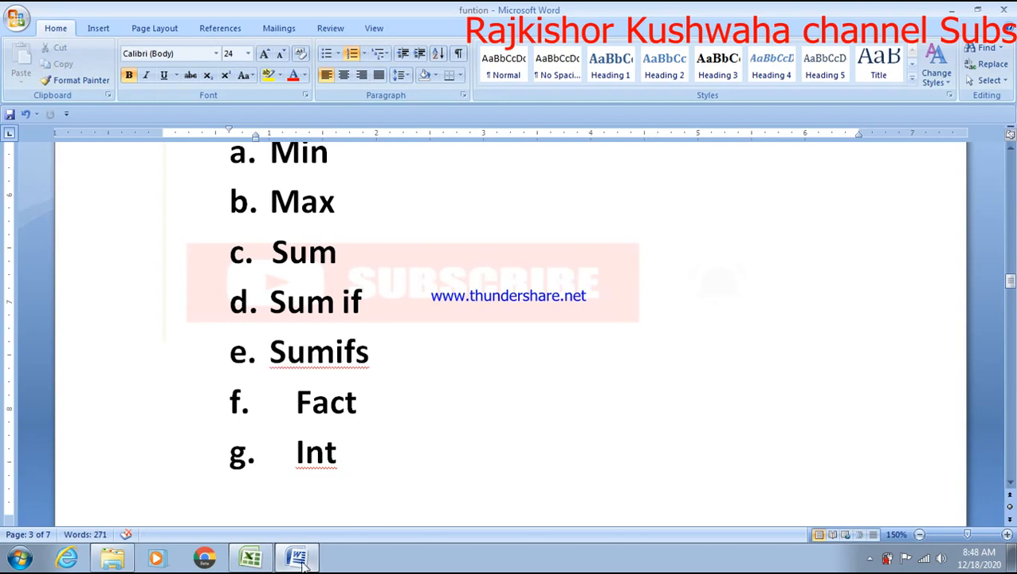
pyautogui.click(299, 558)
# - Switch back to the Excel fee sheet and review the ccc total label in F5 and the first course entry
pyautogui.click(250, 557)
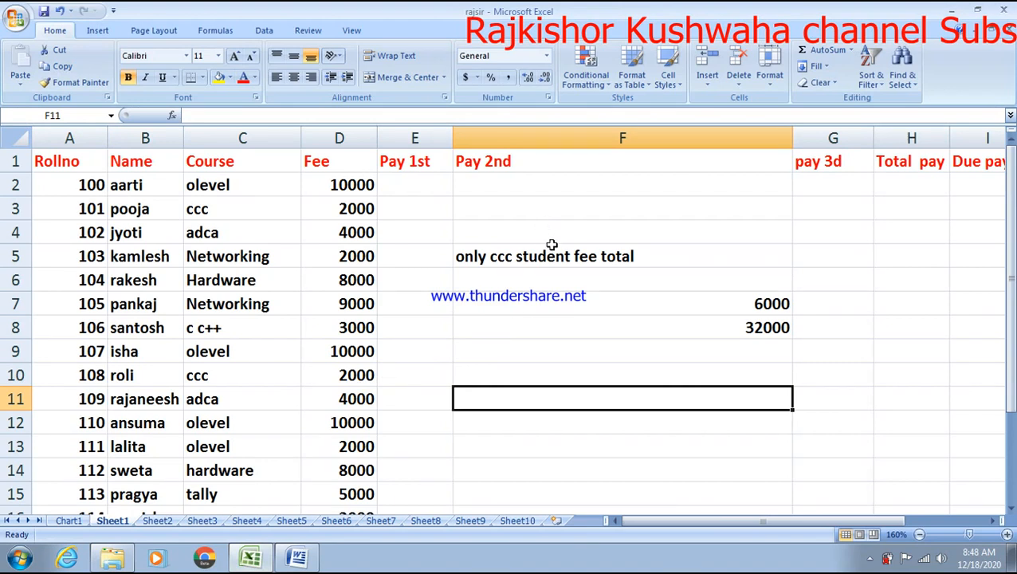
pyautogui.click(603, 259)
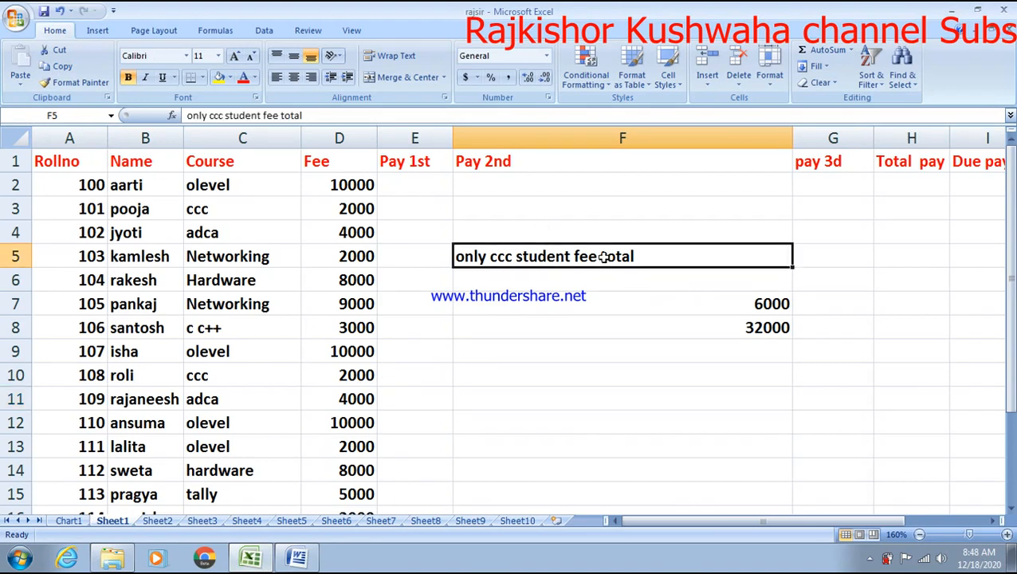
pyautogui.click(239, 185)
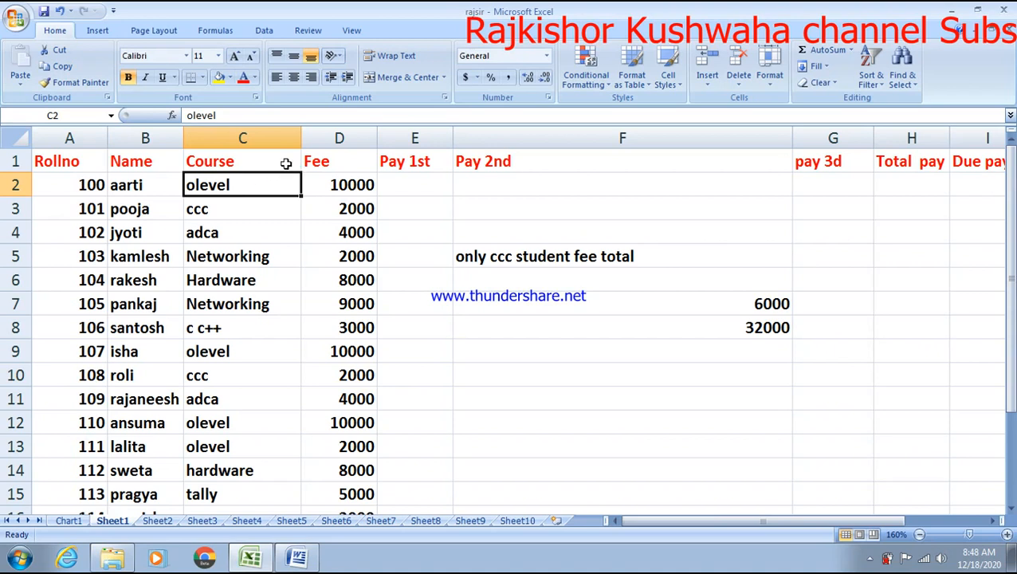
# - Try inserting a blank column before the Course column and undo the insertion
pyautogui.rightClick(285, 162)
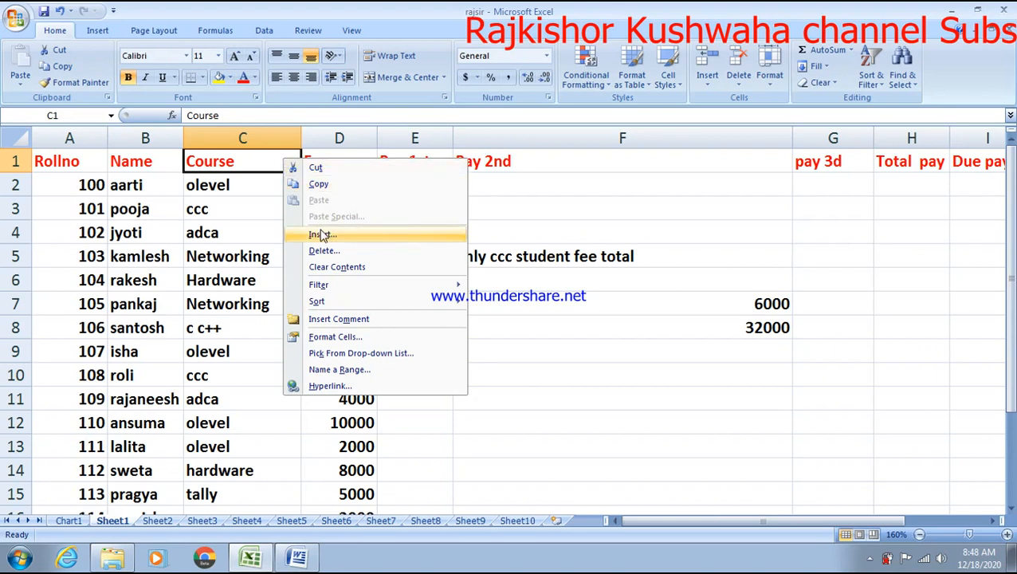
pyautogui.click(257, 162)
pyautogui.click(266, 187)
pyautogui.click(290, 157)
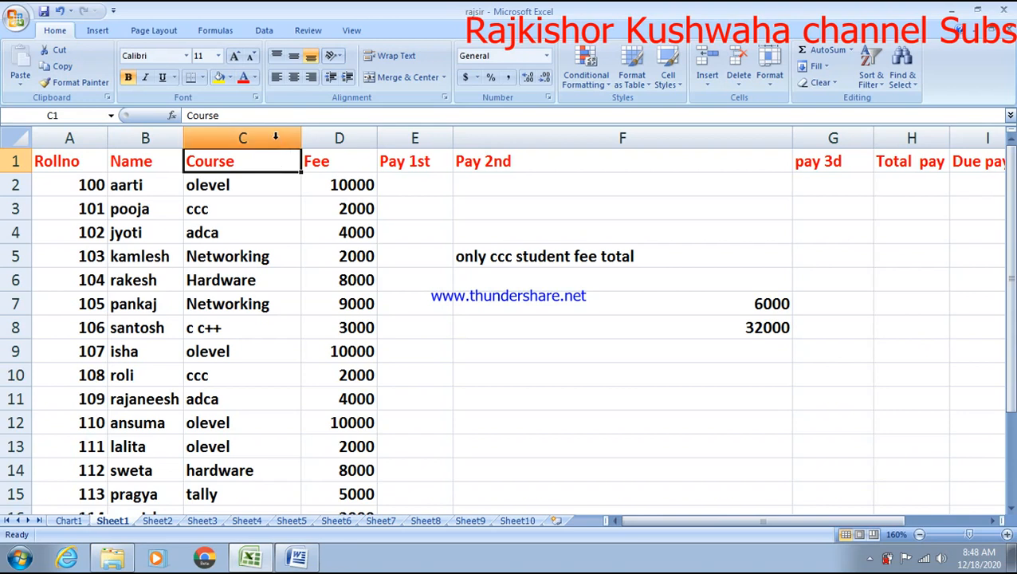
pyautogui.click(272, 137)
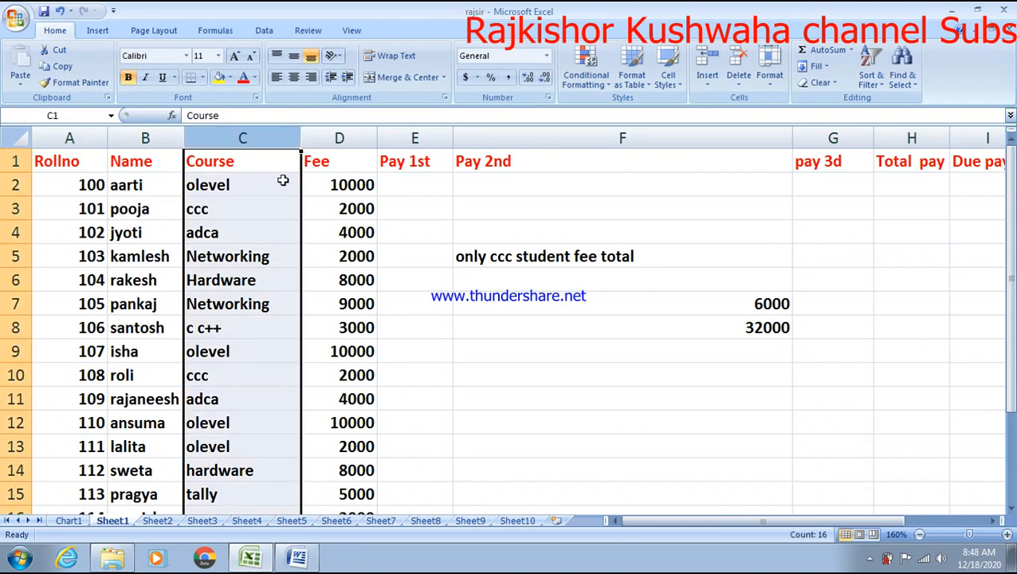
pyautogui.hotkey('ctrl', 'shift', '+')
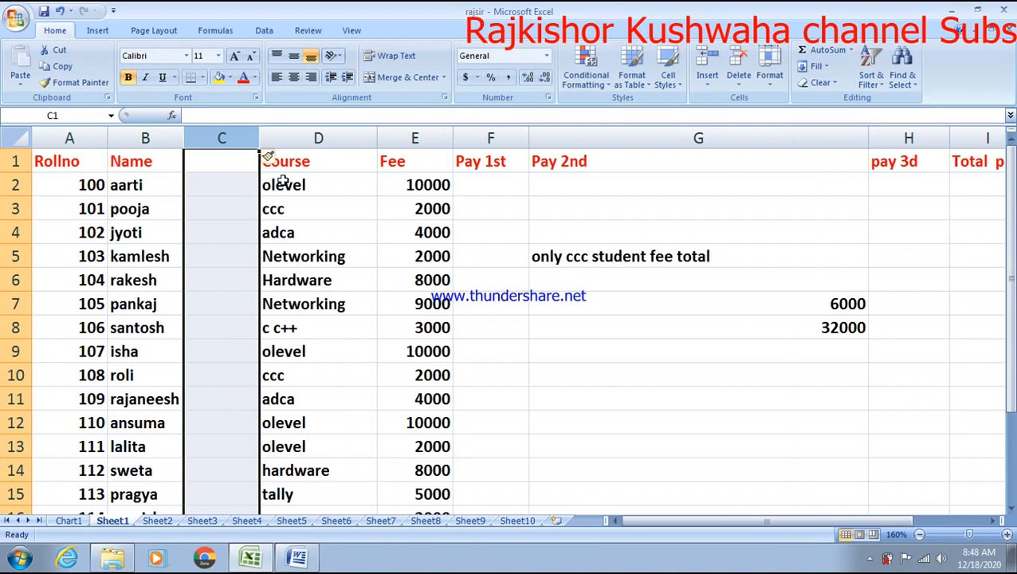
pyautogui.hotkey('ctrl', 'z')
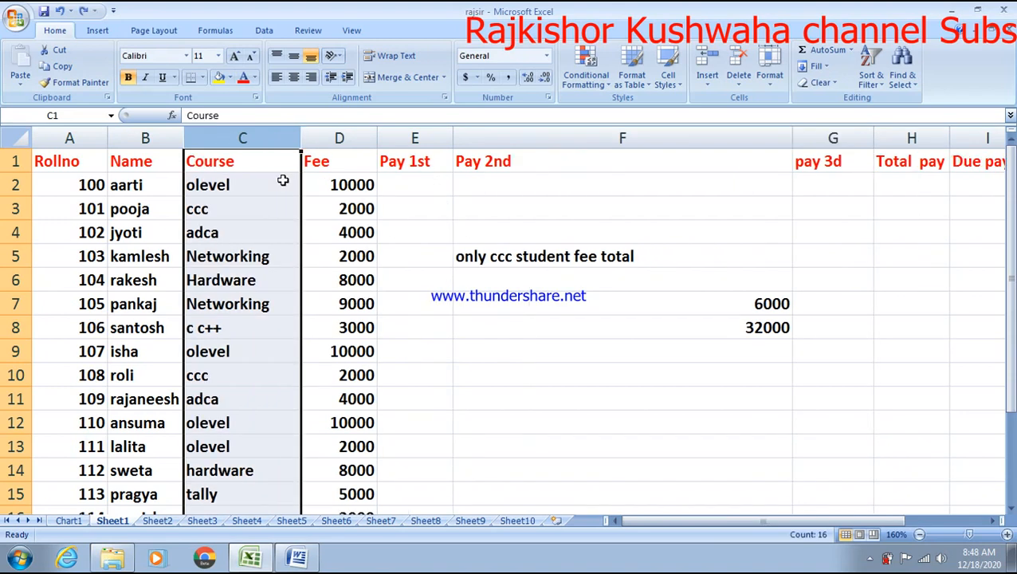
pyautogui.click(311, 200)
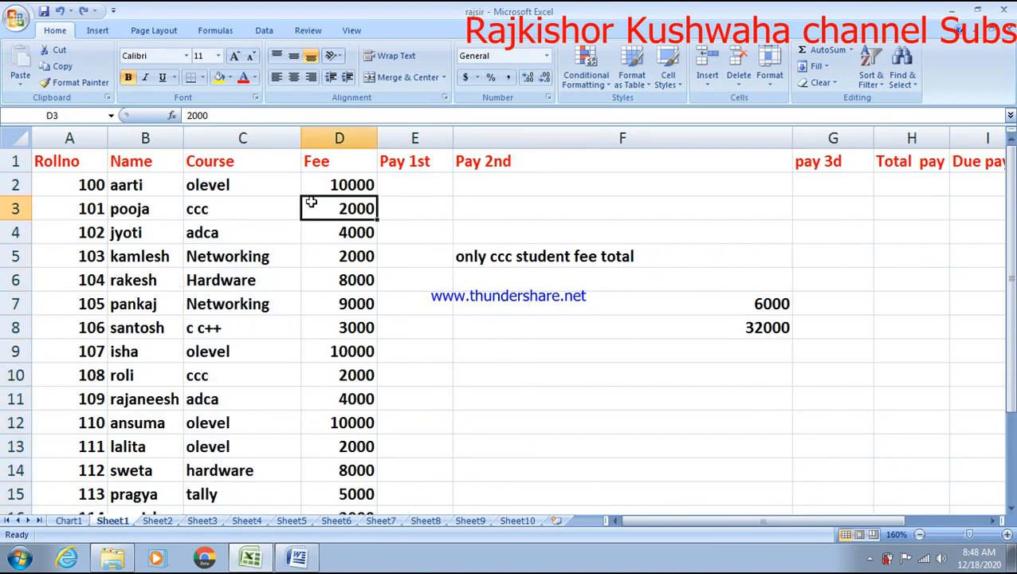
# - Insert a blank column between the Course and Fee columns
pyautogui.click(338, 137)
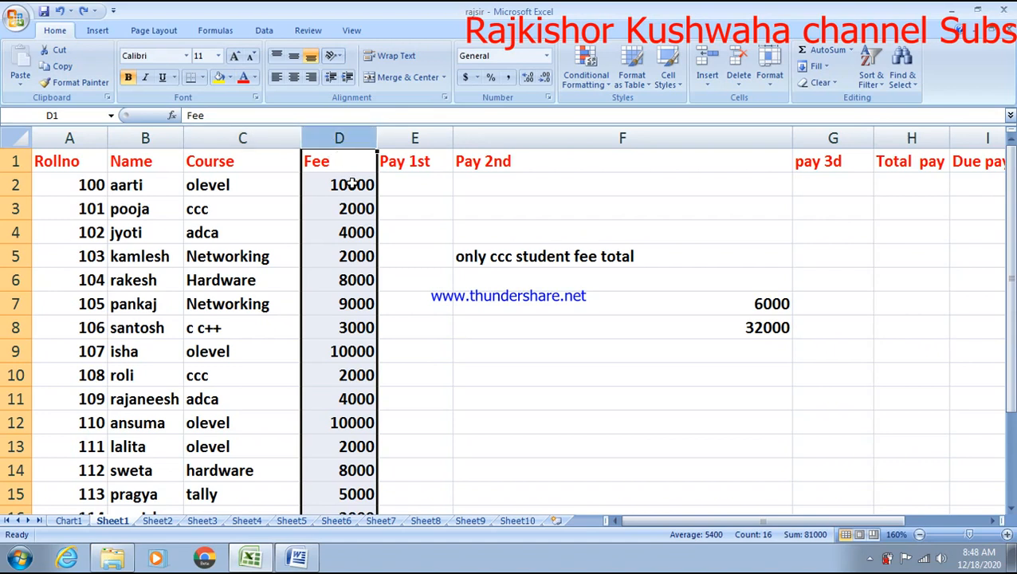
pyautogui.click(502, 368)
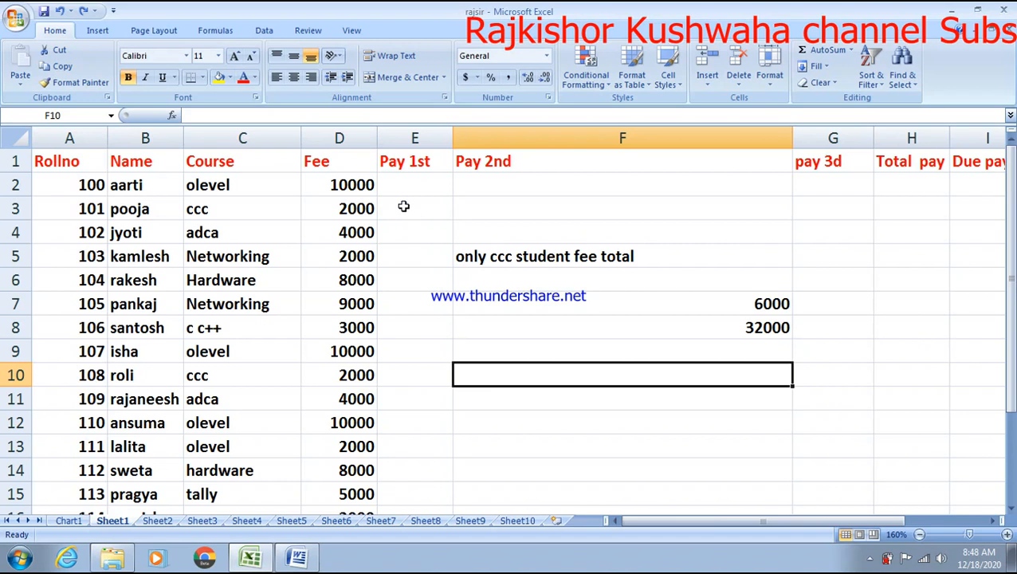
pyautogui.click(359, 137)
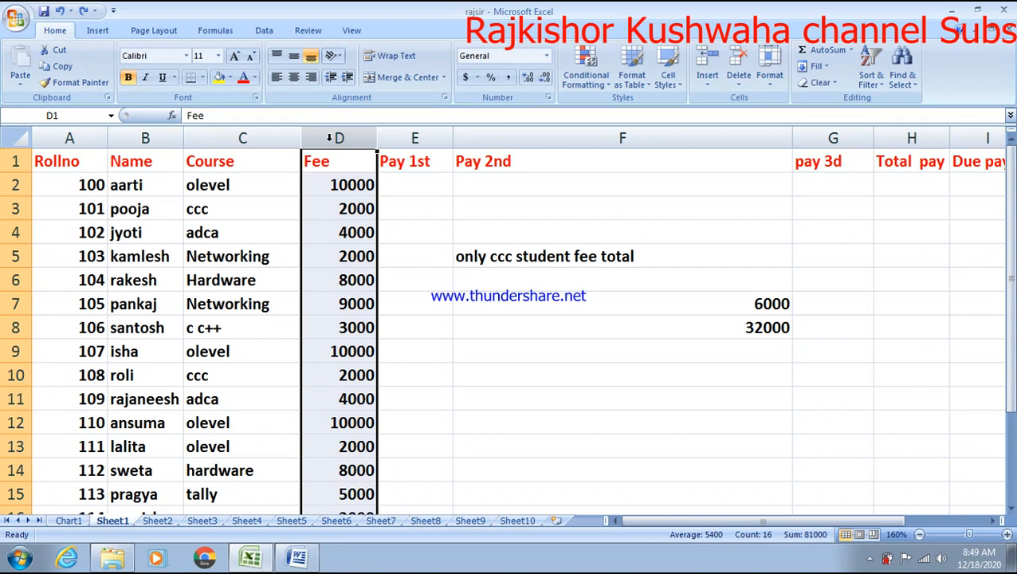
pyautogui.hotkey('ctrl', 'shift', '+')
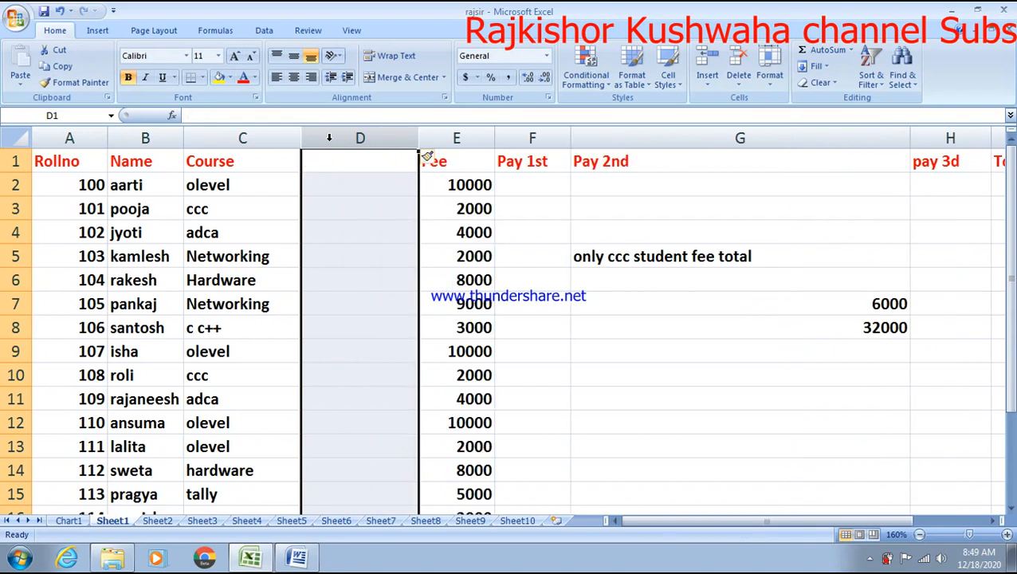
pyautogui.click(352, 180)
pyautogui.click(352, 231)
pyautogui.click(394, 205)
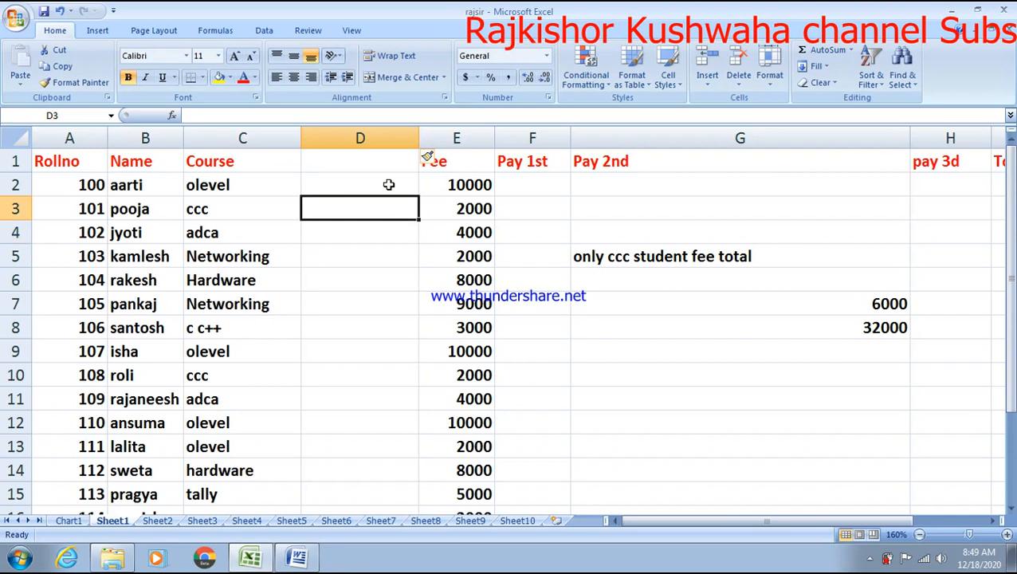
# - Enter the heading "categery" in D1 of the blank column
pyautogui.click(375, 165)
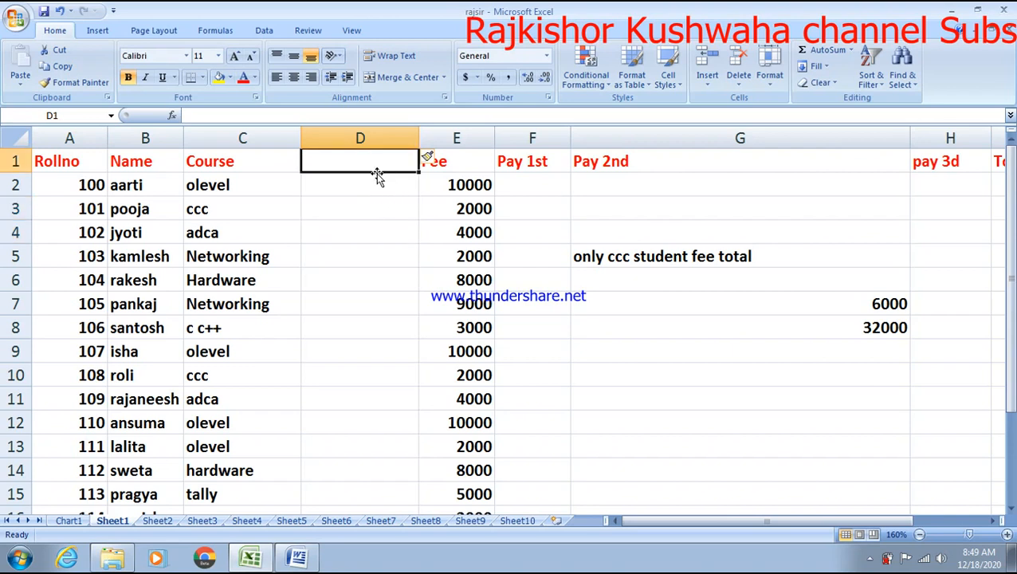
pyautogui.write('o')
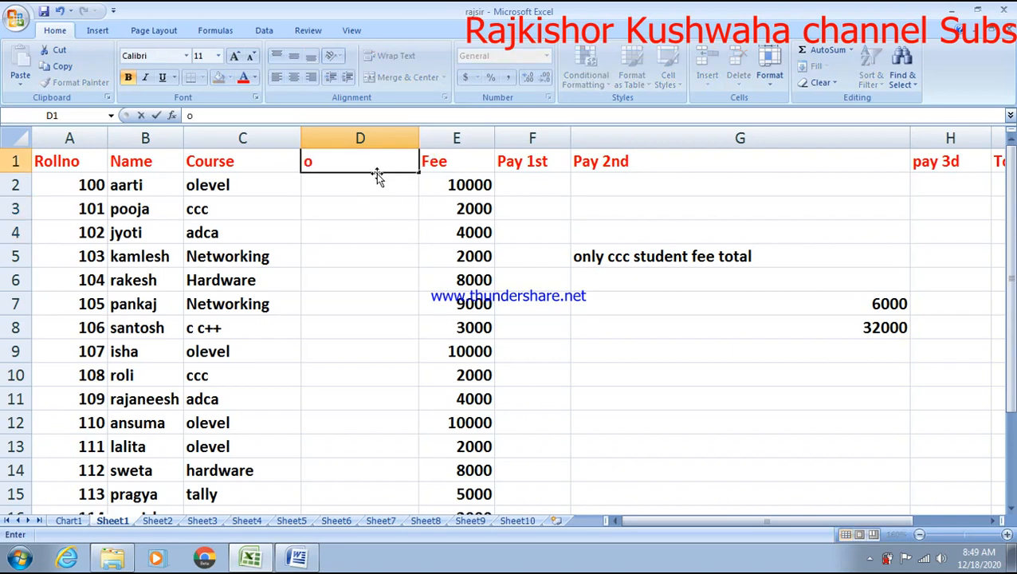
pyautogui.press('BackSpace')
pyautogui.write('cate')
pyautogui.write('gory')
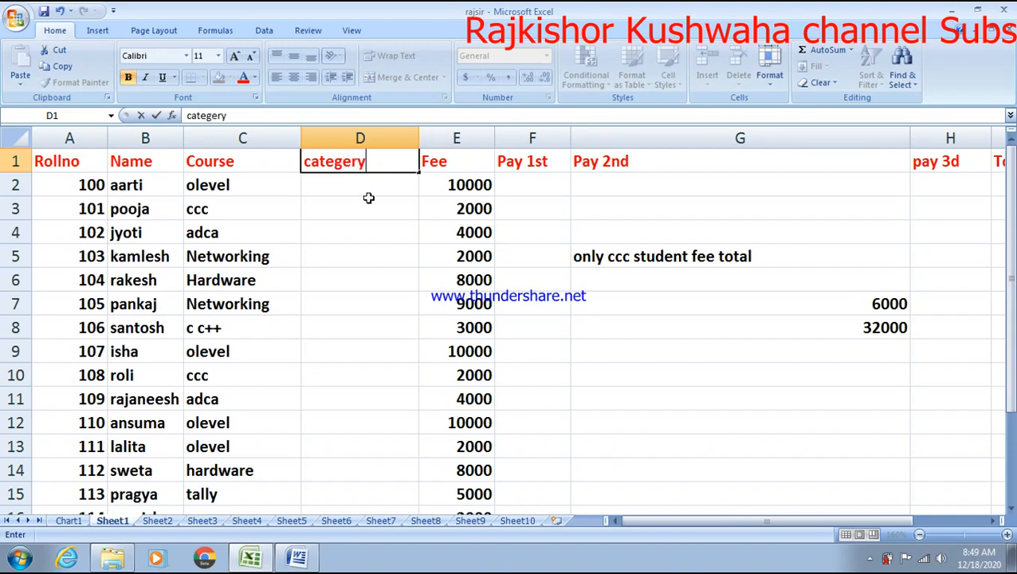
pyautogui.click(368, 198)
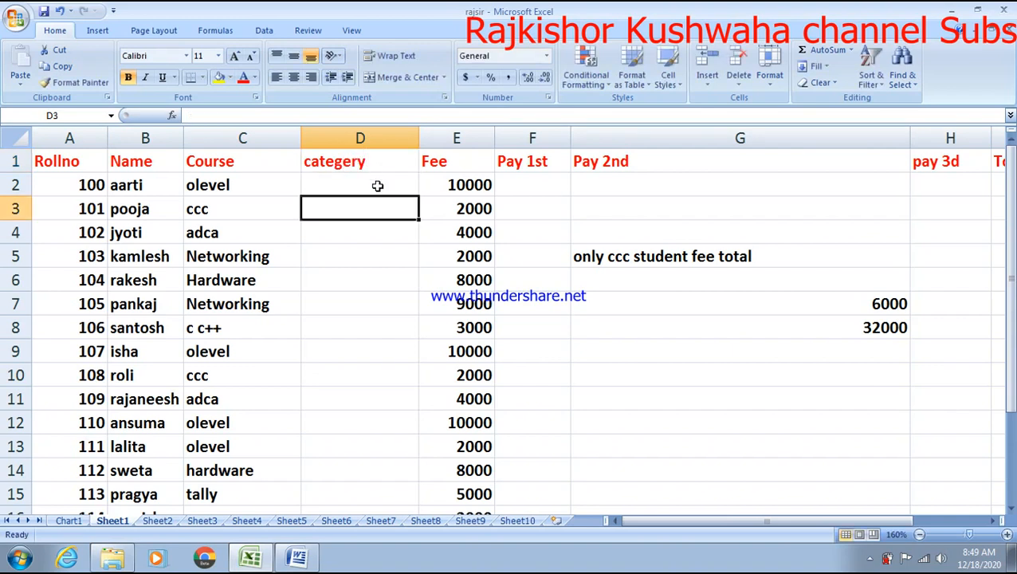
# - Fill D2:D8 with the categories obc, gen, obc, sc, st, obc and gen
pyautogui.click(372, 186)
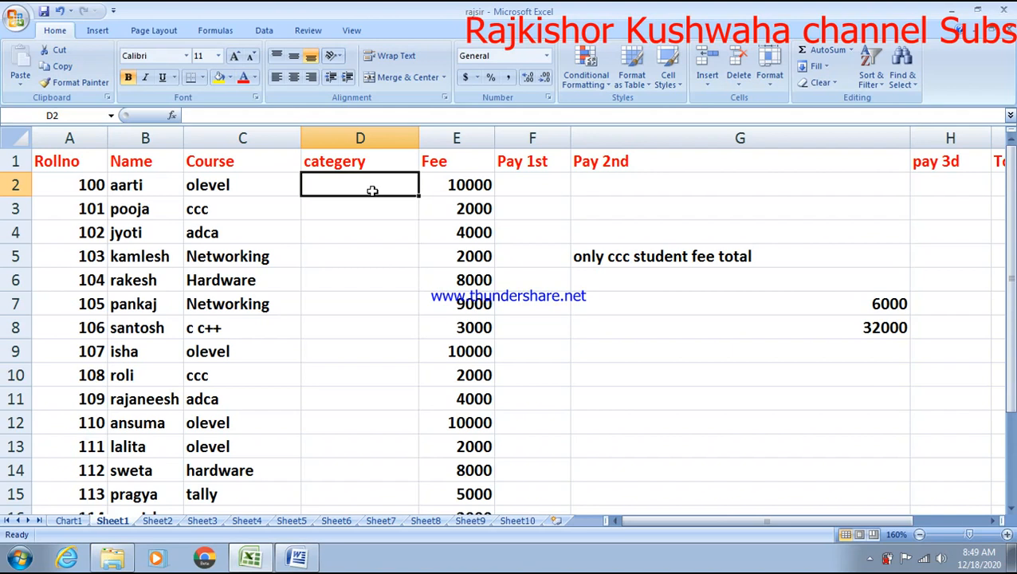
pyautogui.write('obc')
pyautogui.press('Return')
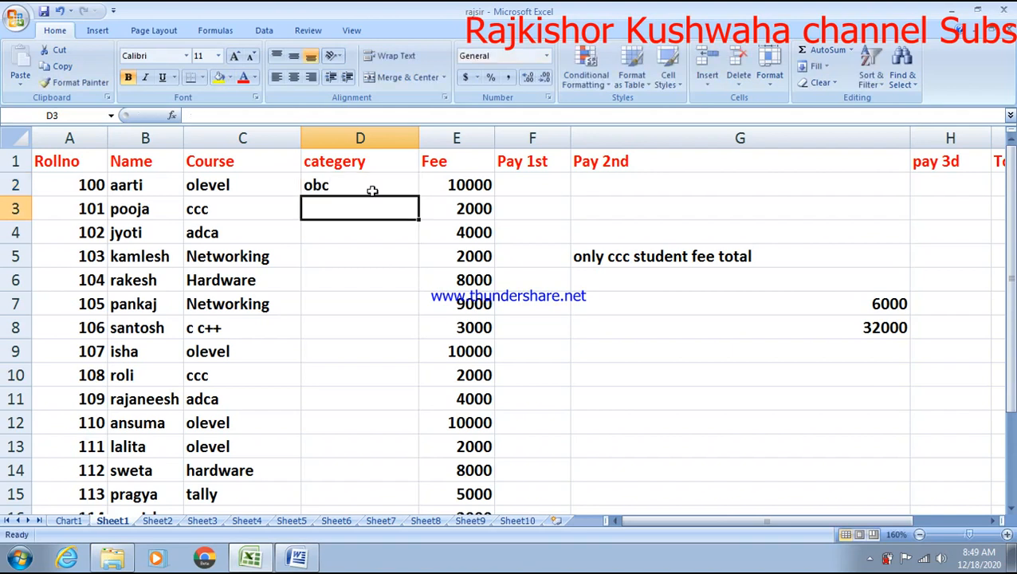
pyautogui.write('gen')
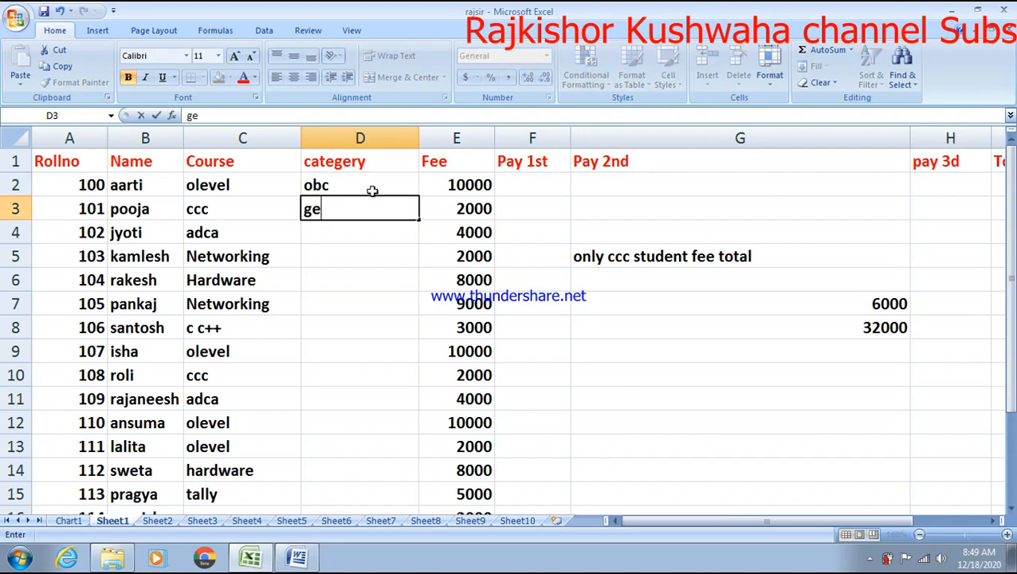
pyautogui.press('Return')
pyautogui.write('obc')
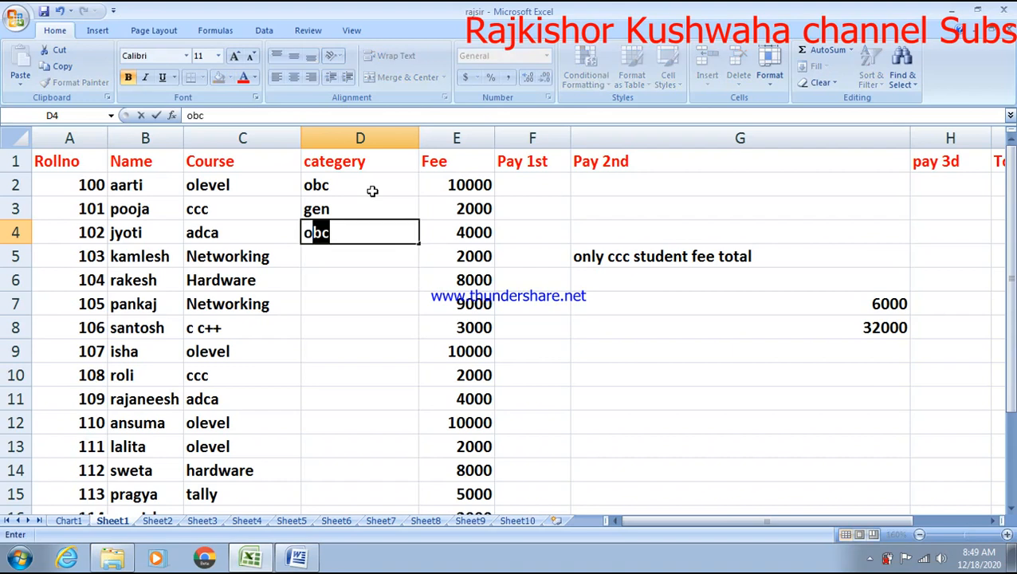
pyautogui.press('Return')
pyautogui.write('sc')
pyautogui.press('Return')
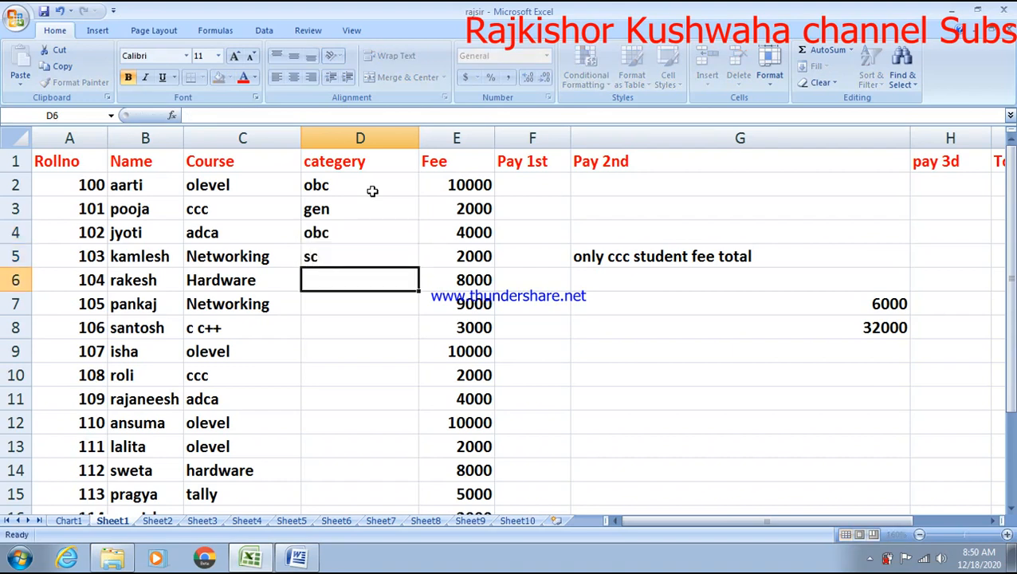
pyautogui.write('st')
pyautogui.press('Return')
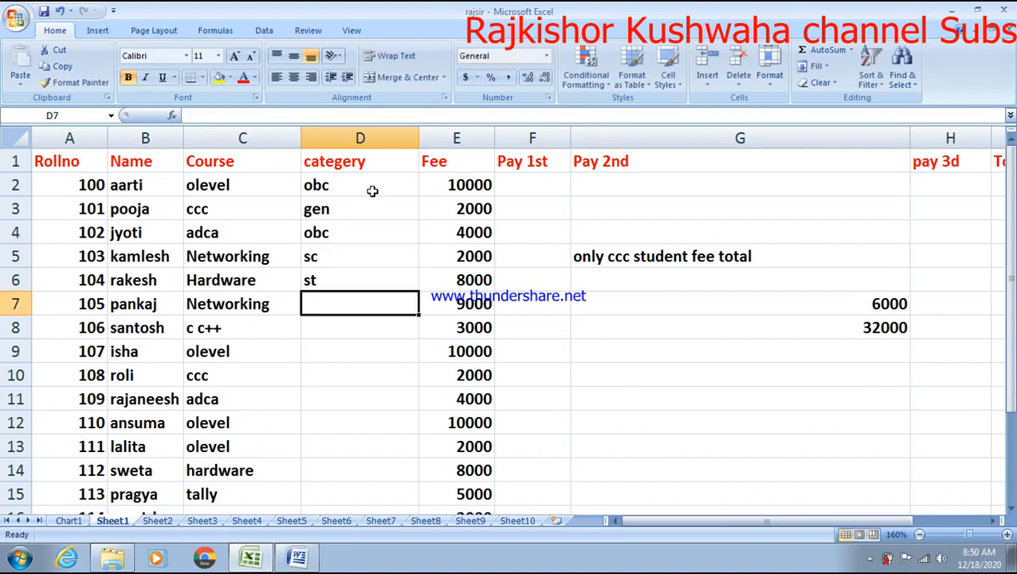
pyautogui.write('obc')
pyautogui.press('Return')
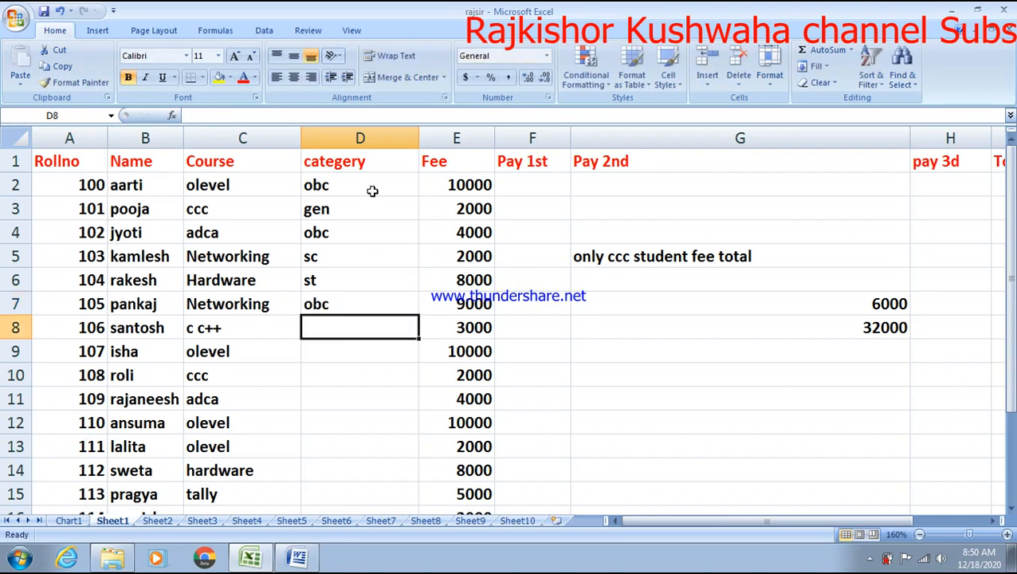
pyautogui.write('gen')
pyautogui.press('Return')
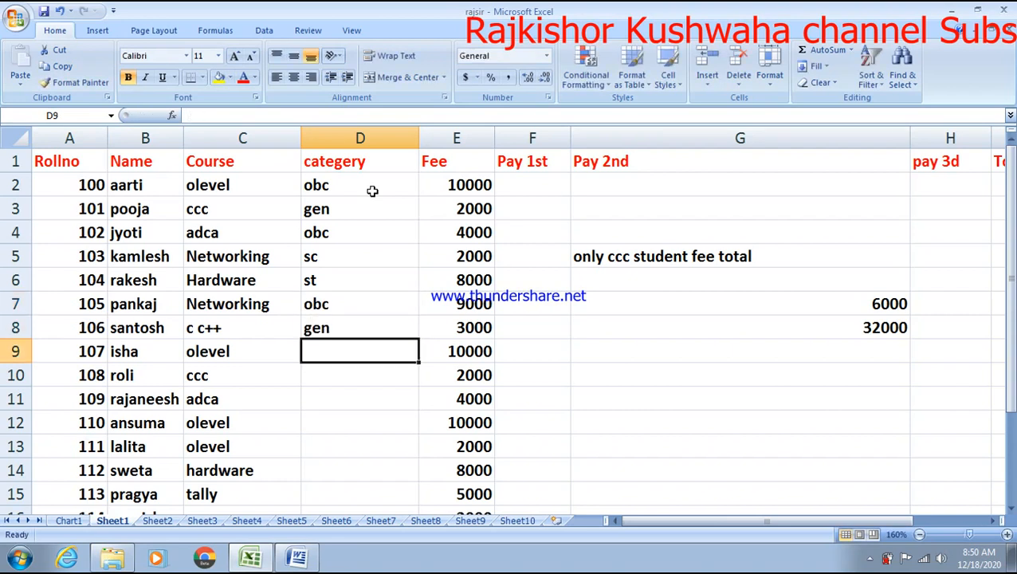
# - Copy the category entries from D2:D8 into D9:D15
pyautogui.moveTo(365, 188); pyautogui.dragTo(377, 325)
pyautogui.hotkey('ctrl', 'c')
pyautogui.click(347, 357)
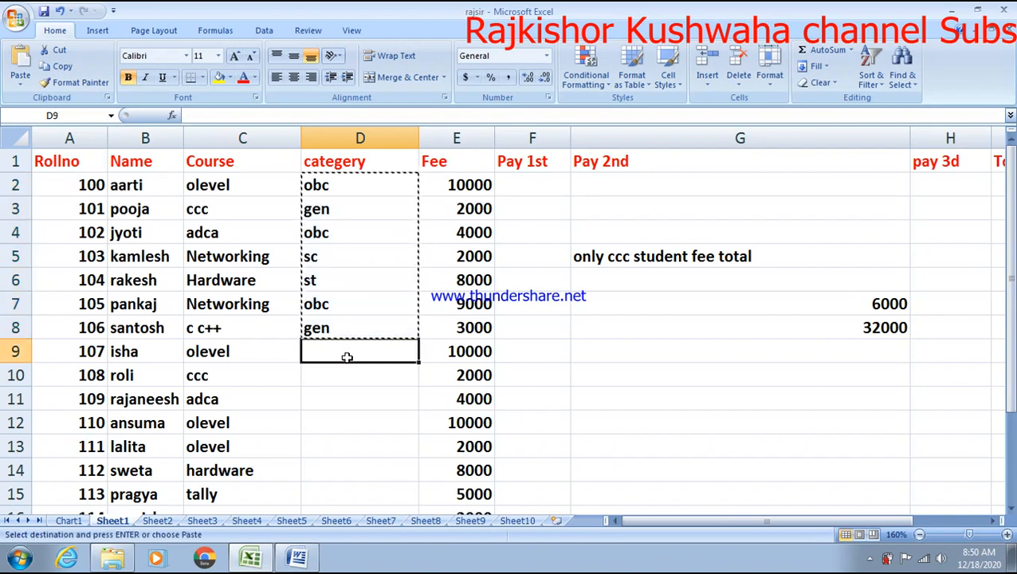
pyautogui.hotkey('ctrl', 'v')
pyautogui.scroll(-1, 377, 364)
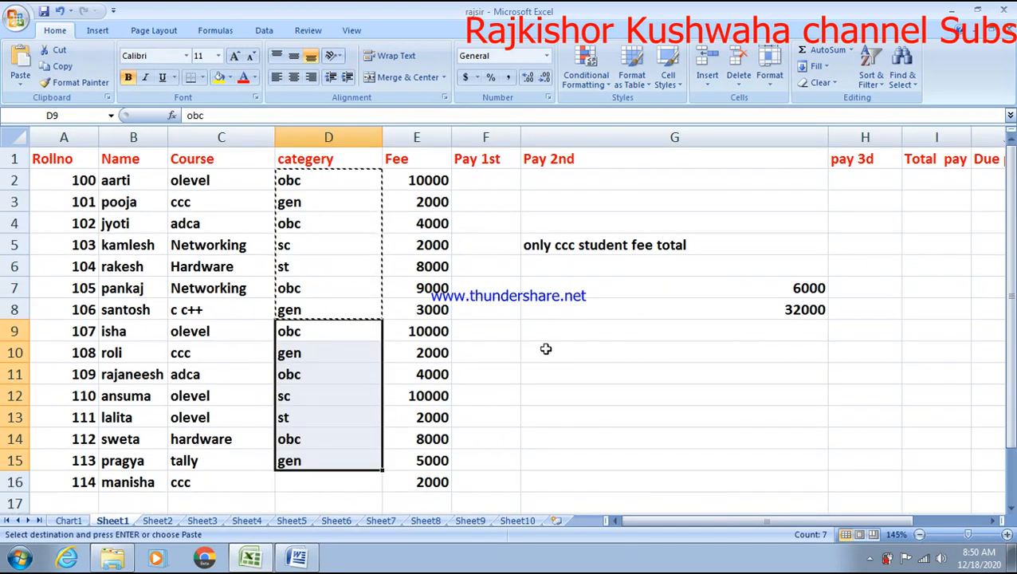
pyautogui.moveTo(594, 345); pyautogui.dragTo(597, 340)
pyautogui.click(633, 337)
pyautogui.click(628, 352)
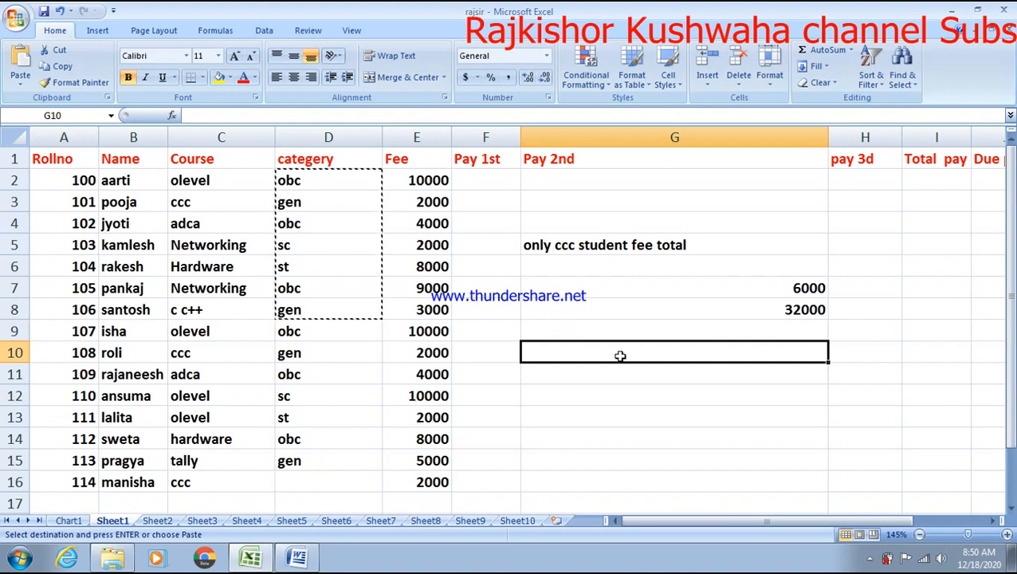
# - Insert an entire blank column before the Name column and undo the insertion
pyautogui.click(333, 156)
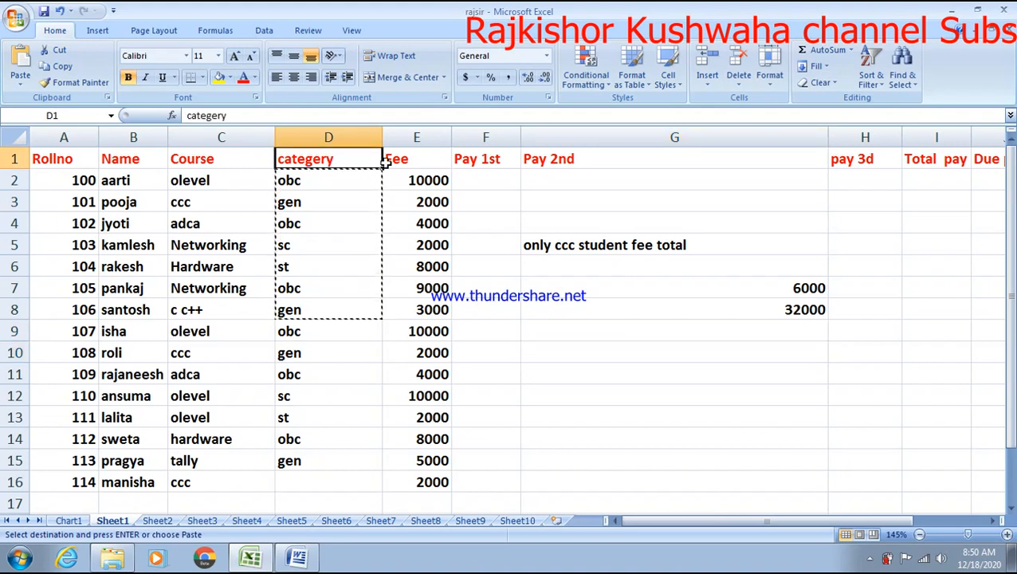
pyautogui.click(141, 159)
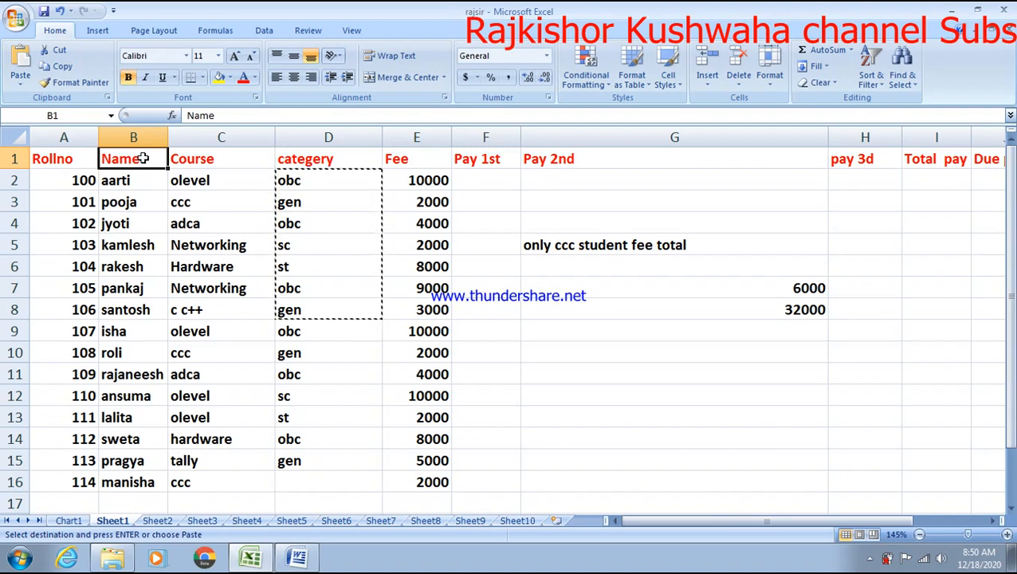
pyautogui.rightClick(142, 158)
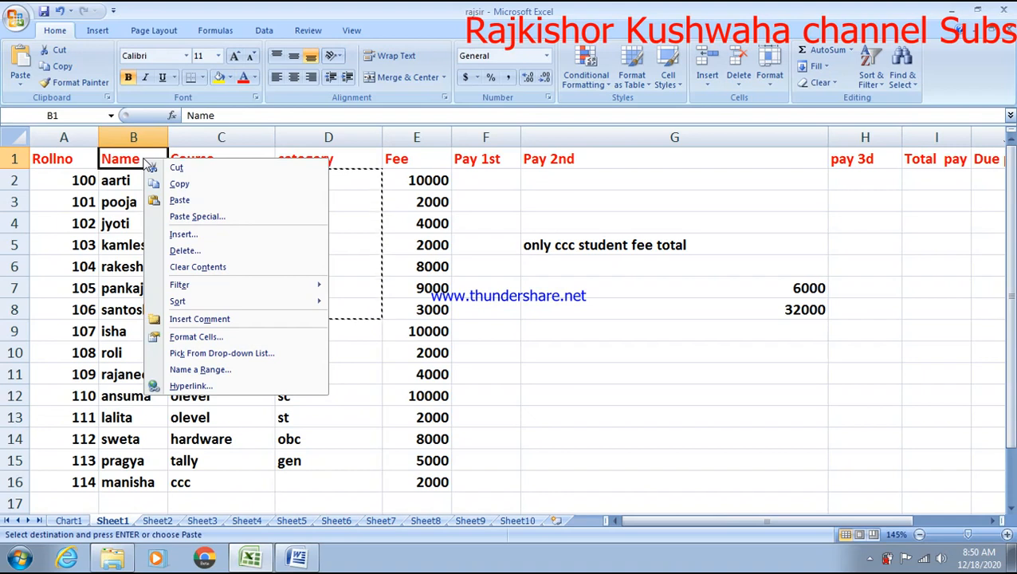
pyautogui.click(125, 160)
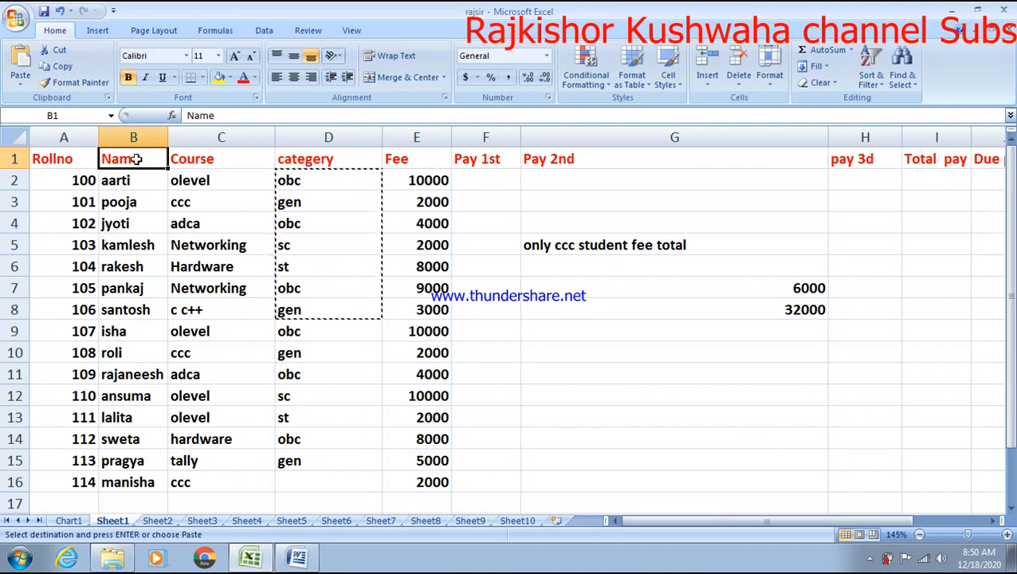
pyautogui.rightClick(137, 158)
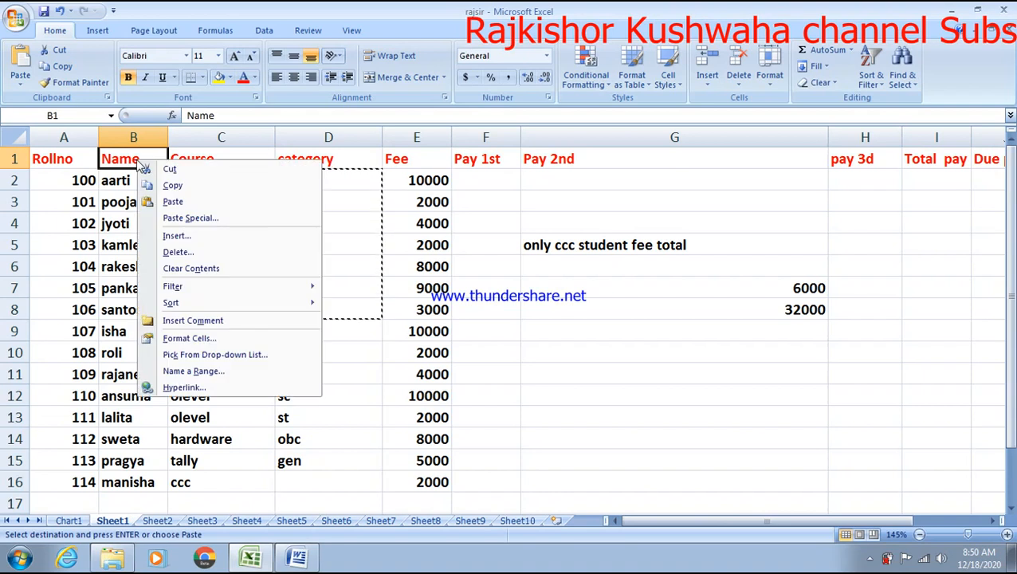
pyautogui.click(186, 239)
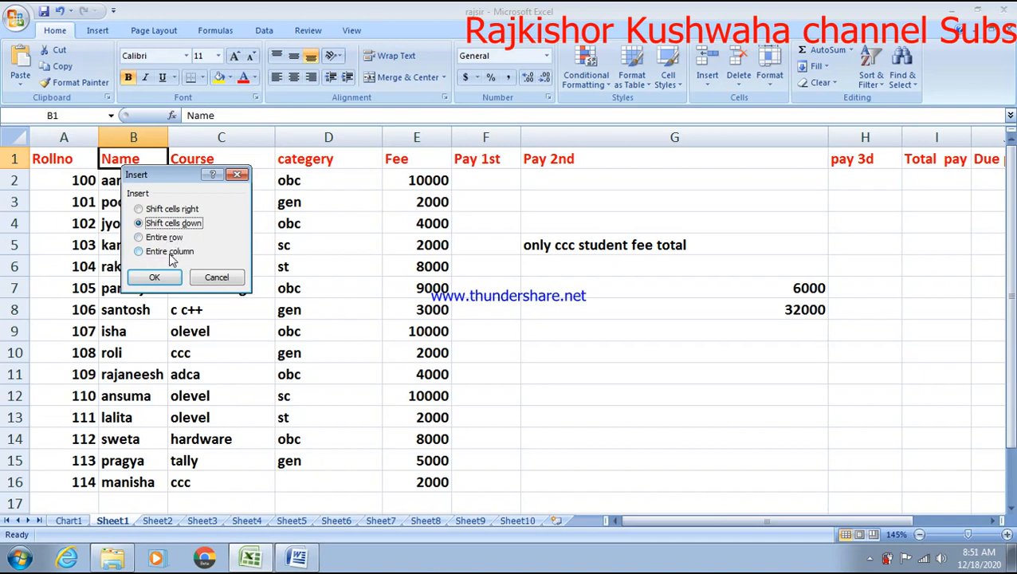
pyautogui.click(170, 253)
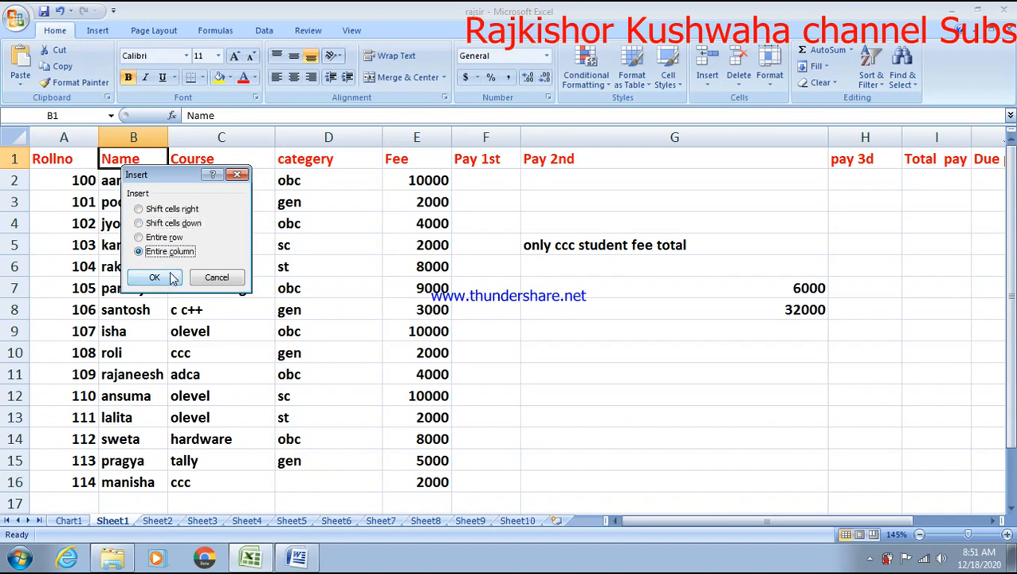
pyautogui.click(170, 275)
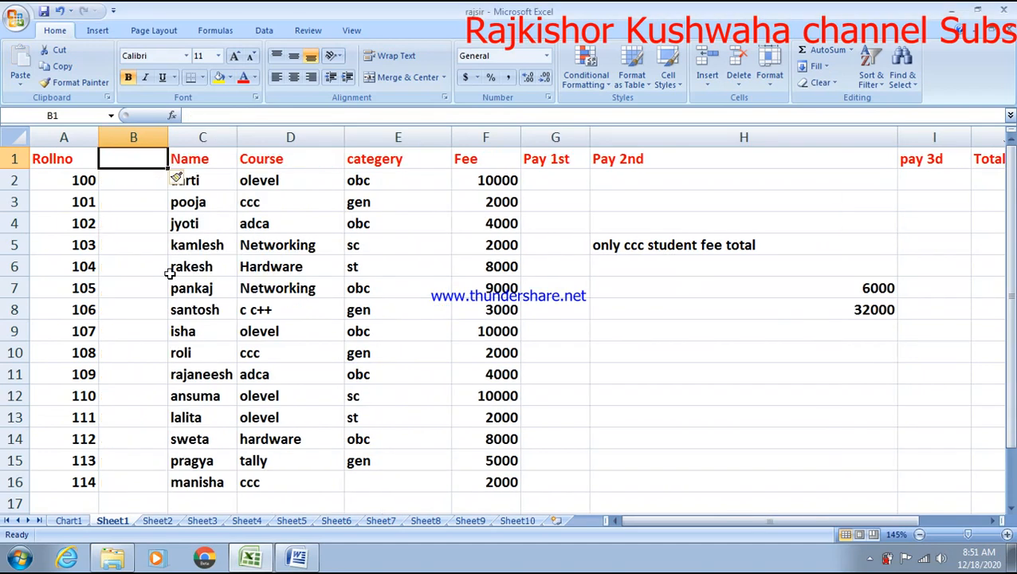
pyautogui.hotkey('ctrl', 'z')
# - Insert an entire blank column before the Course column and undo the insertion
pyautogui.click(230, 161)
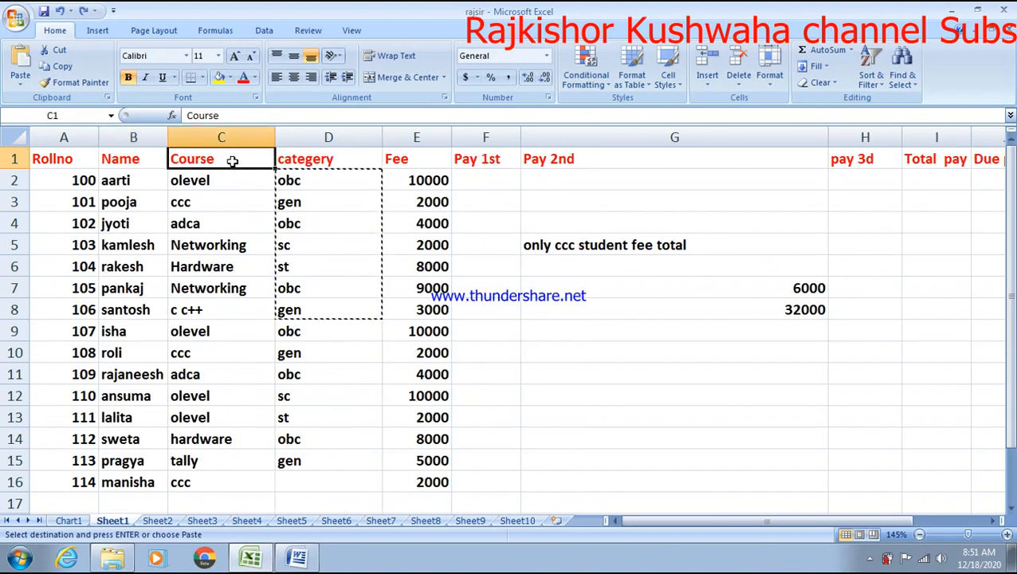
pyautogui.rightClick(232, 162)
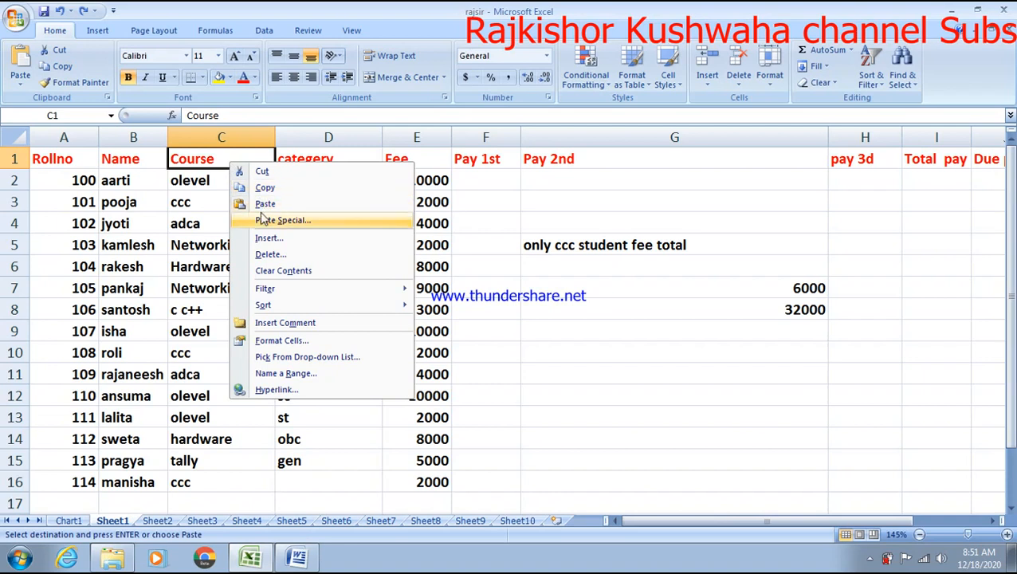
pyautogui.click(268, 237)
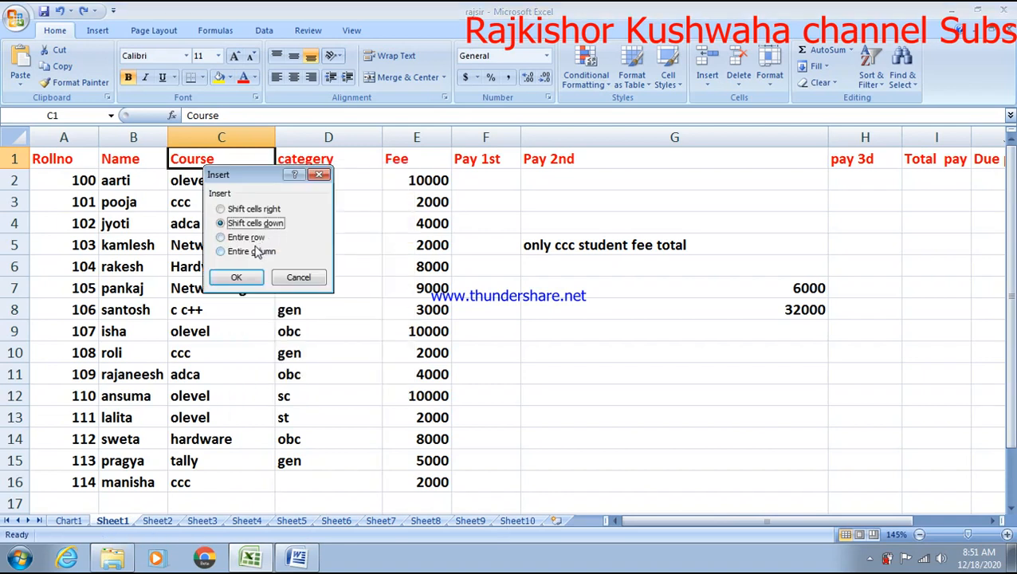
pyautogui.click(251, 252)
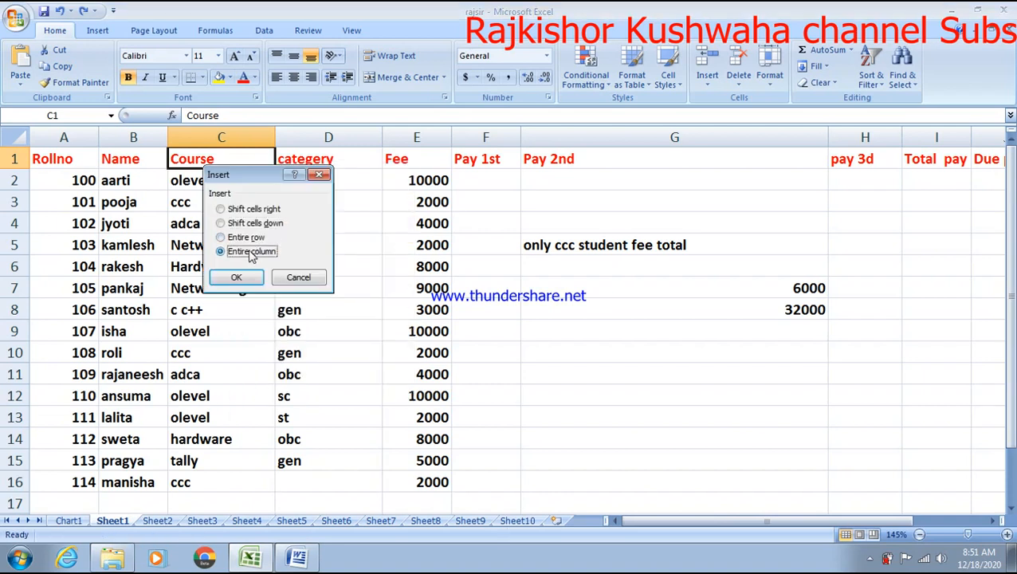
pyautogui.click(239, 277)
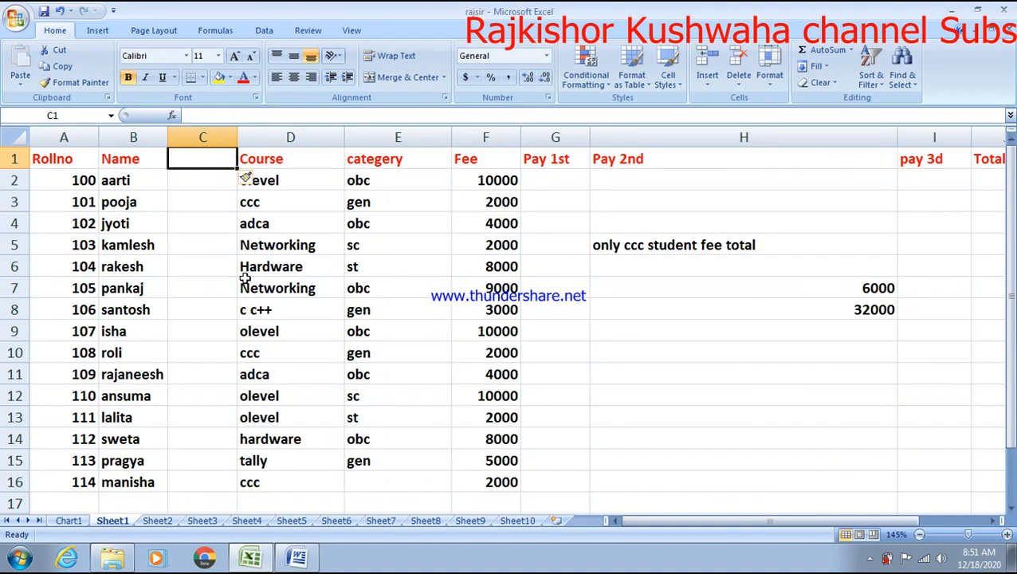
pyautogui.hotkey('ctrl', 'z')
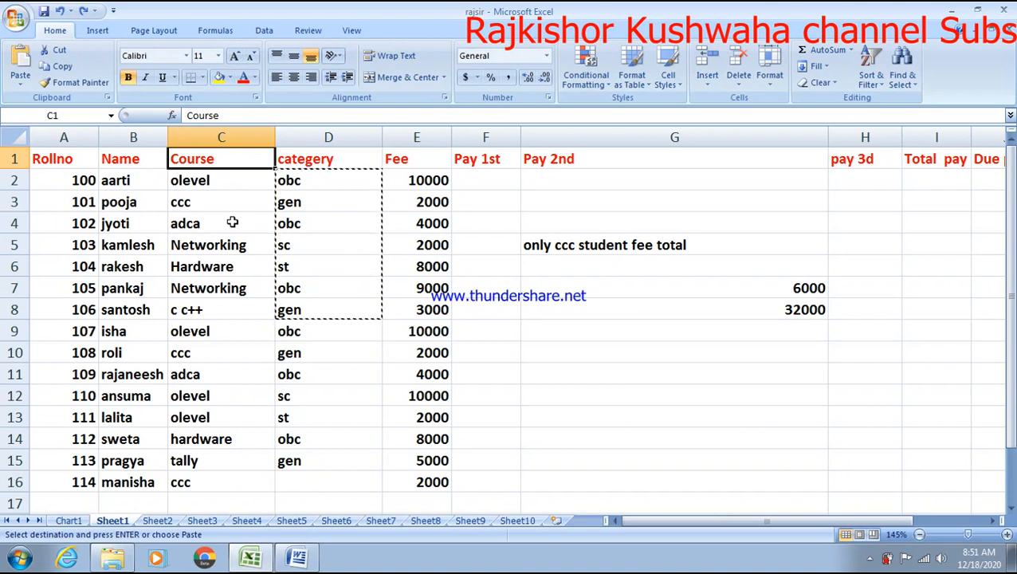
# - Repeat the blank column insertion at the Course heading in C1 and undo it
pyautogui.hotkey('alt', 'i')
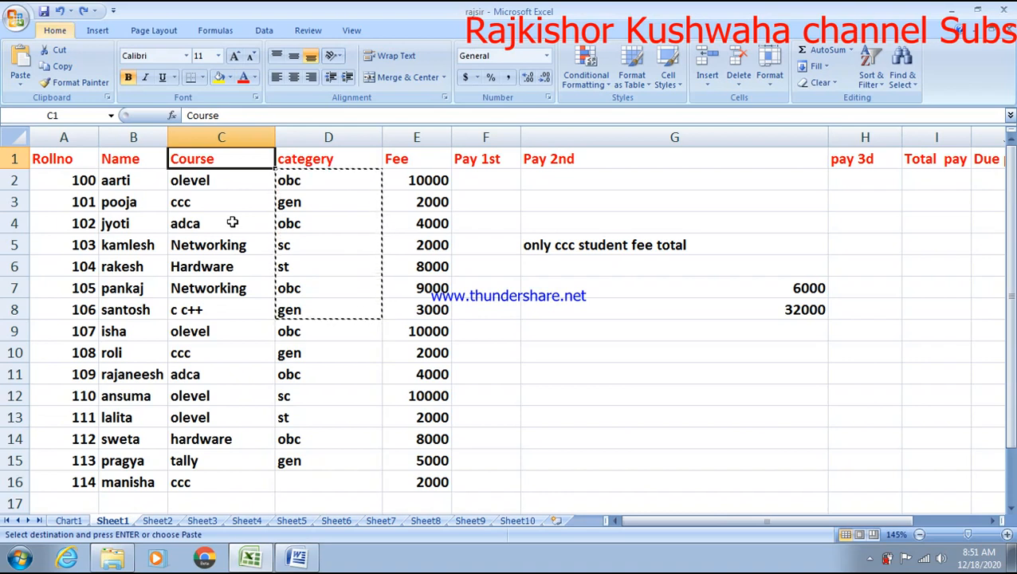
pyautogui.press('c')
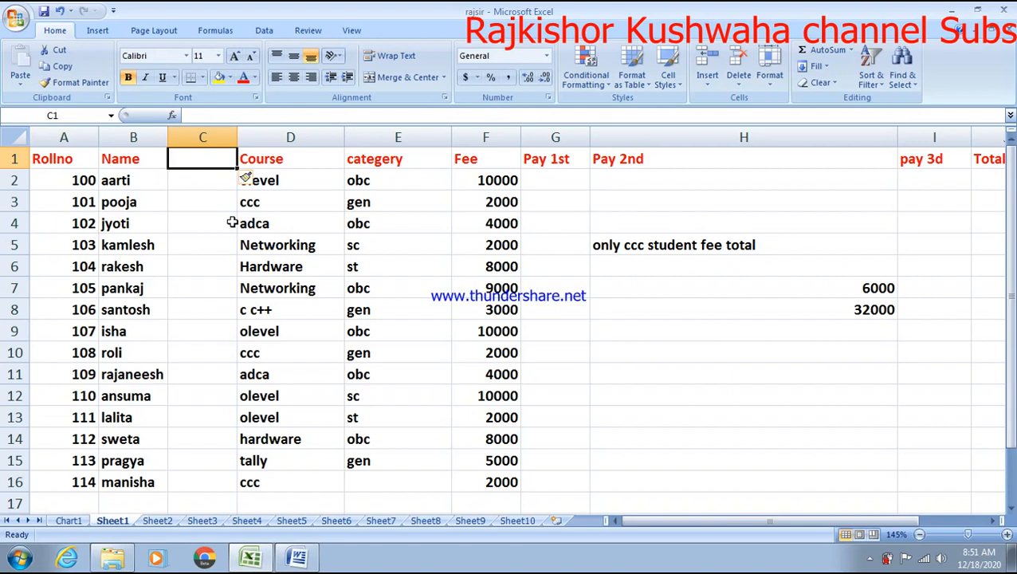
pyautogui.hotkey('ctrl', 'z')
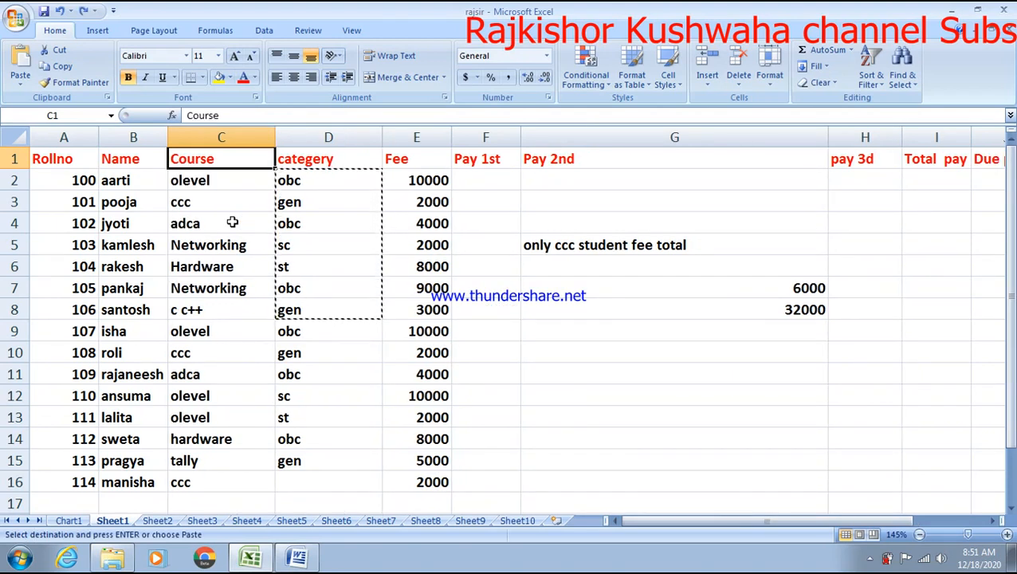
# - Insert a blank row above the heading row from C1 and undo it
pyautogui.click(237, 176)
pyautogui.click(234, 160)
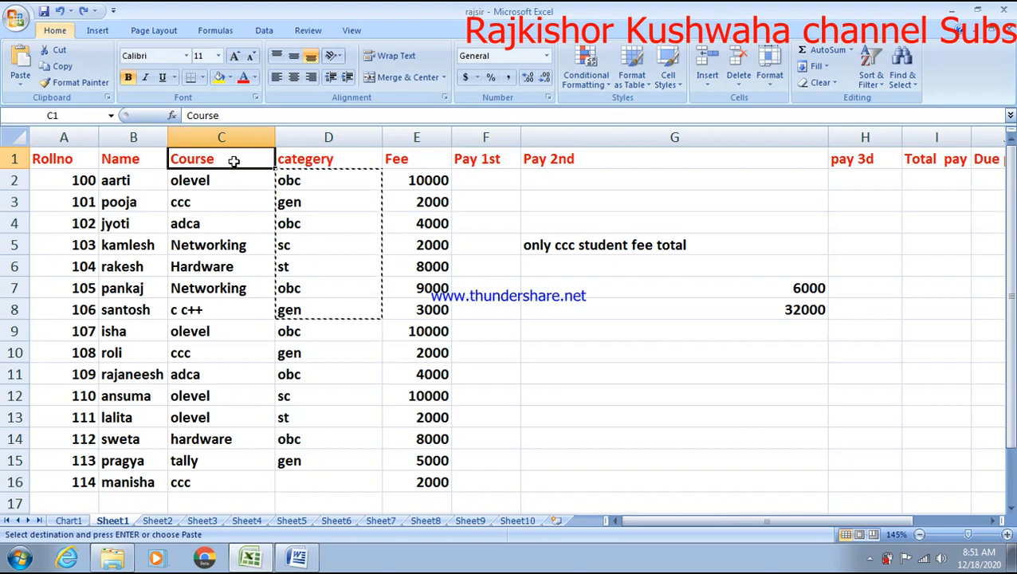
pyautogui.hotkey('alt', 'i')
pyautogui.press('r')
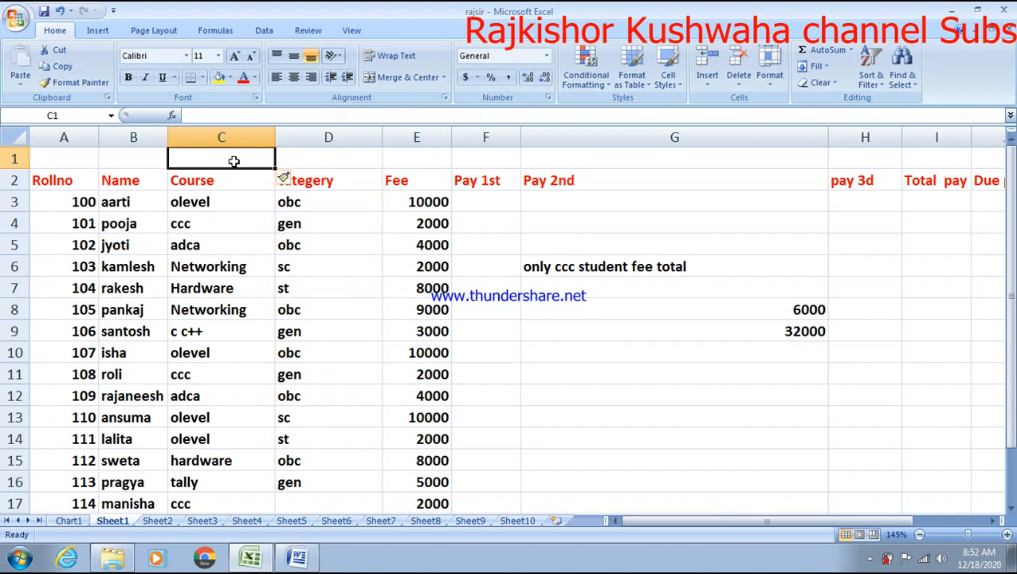
pyautogui.hotkey('ctrl', 'z')
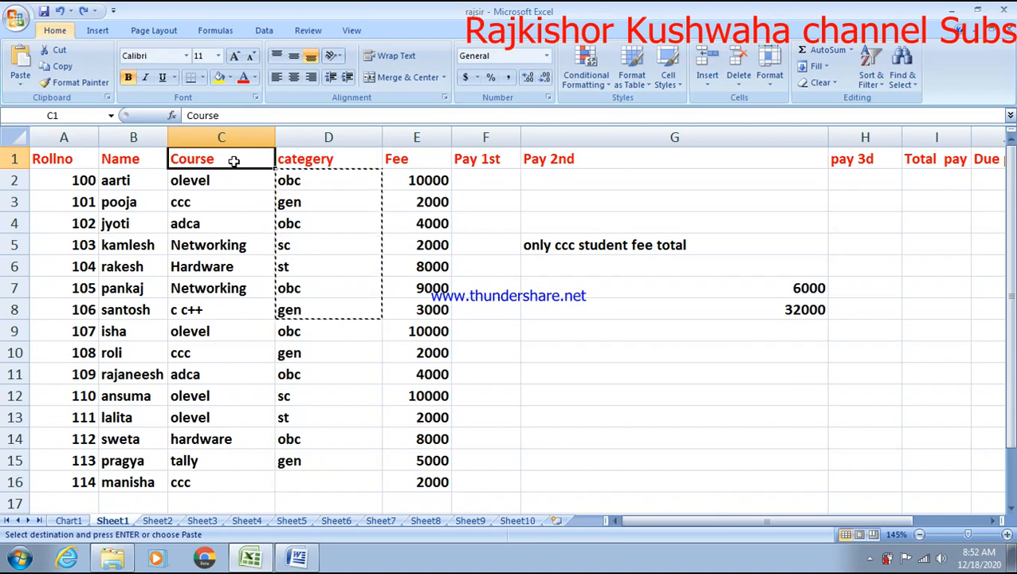
# - Insert a blank column before the Course column and two blank rows above the heading row
pyautogui.hotkey('alt', 'i')
pyautogui.press('c')
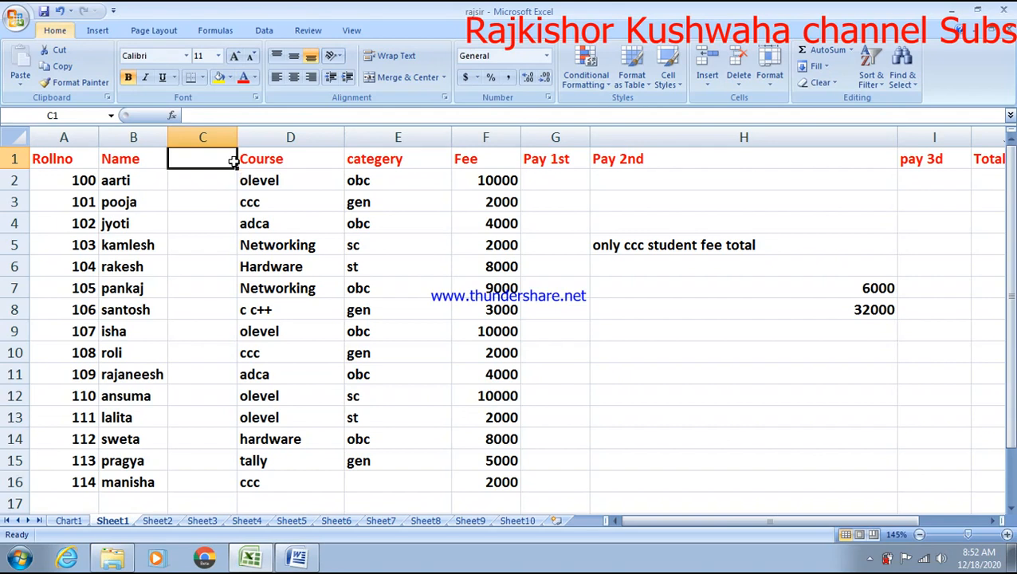
pyautogui.hotkey('alt', 'i')
pyautogui.press('r')
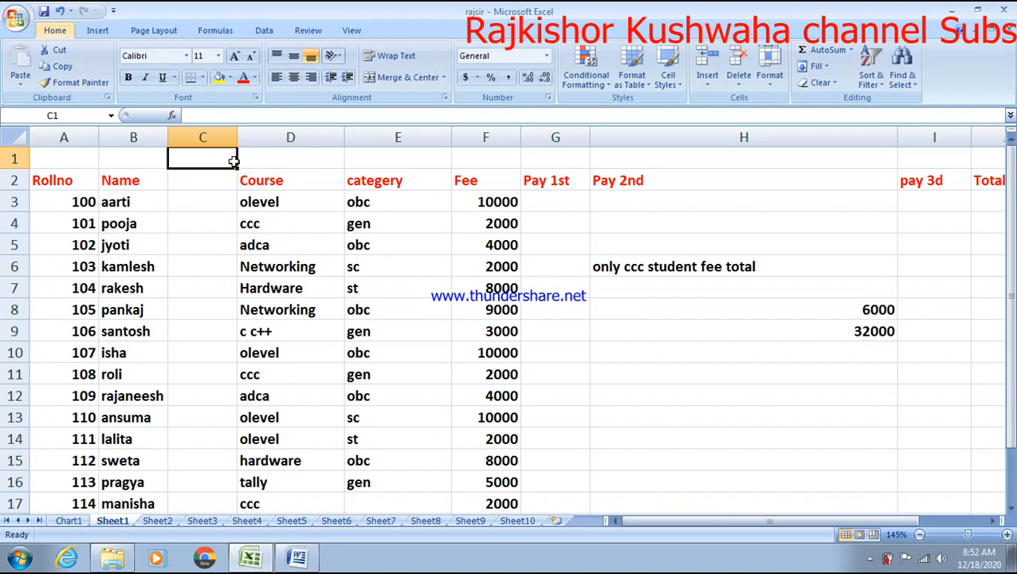
pyautogui.hotkey('alt', 'i')
pyautogui.press('r')
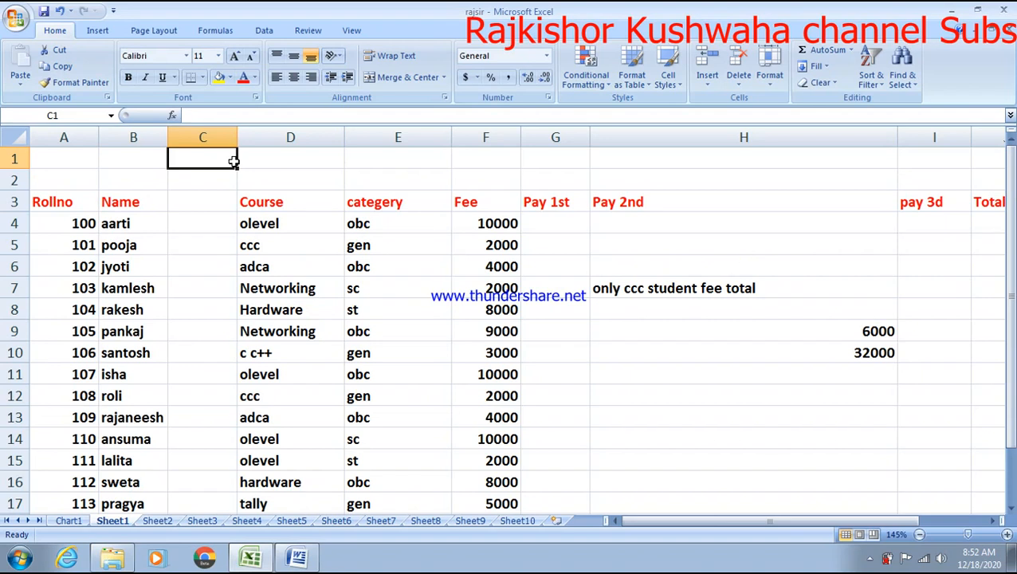
# - Select row 1, insert one more blank row above it, and delete that row again
pyautogui.click(5, 156)
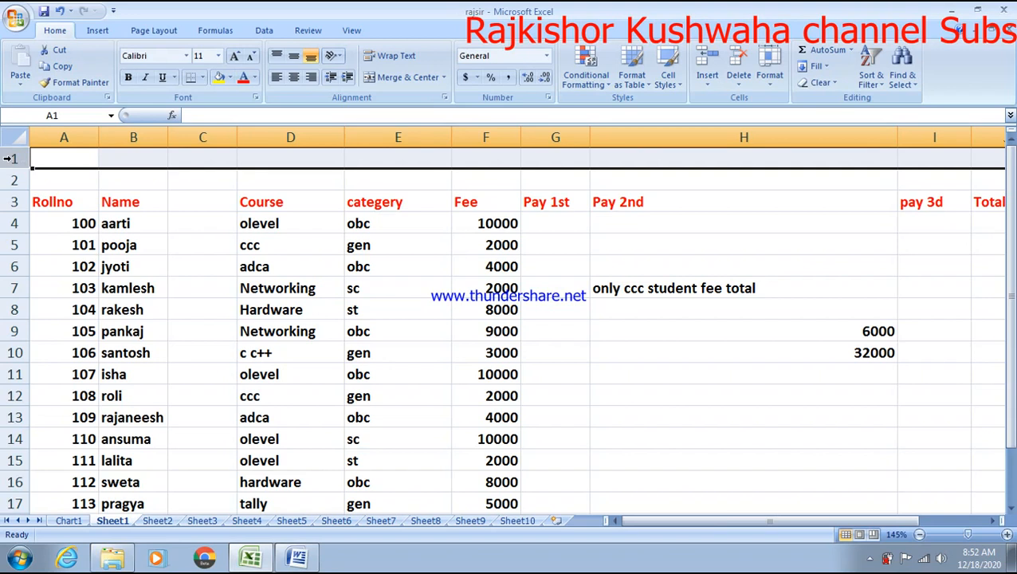
pyautogui.hotkey('ctrl', '+')
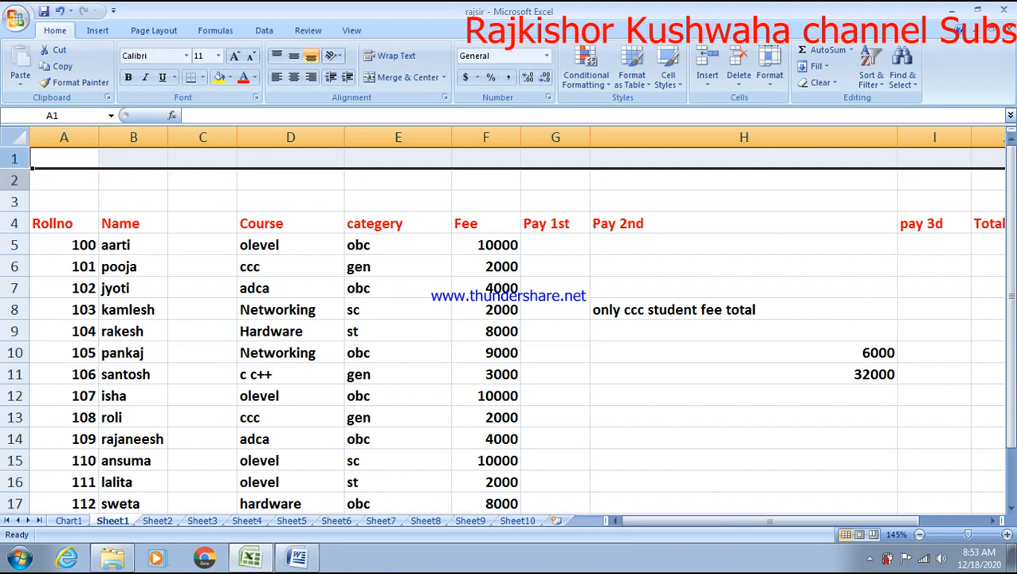
pyautogui.hotkey('ctrl', '-')
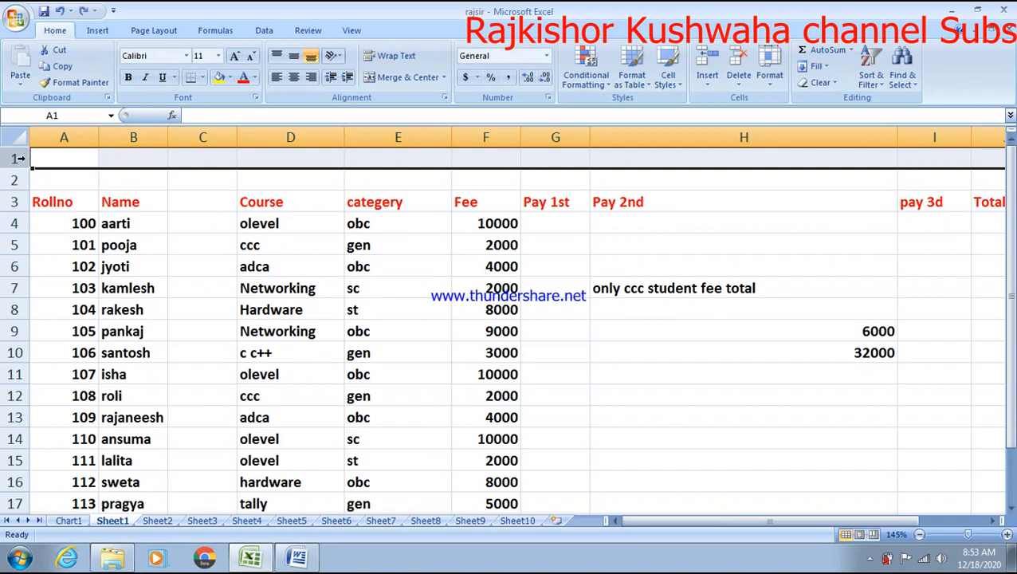
# - Reselect the entire row 1, insert a blank row there, and delete two blank rows from the top of the sheet
pyautogui.click(47, 158)
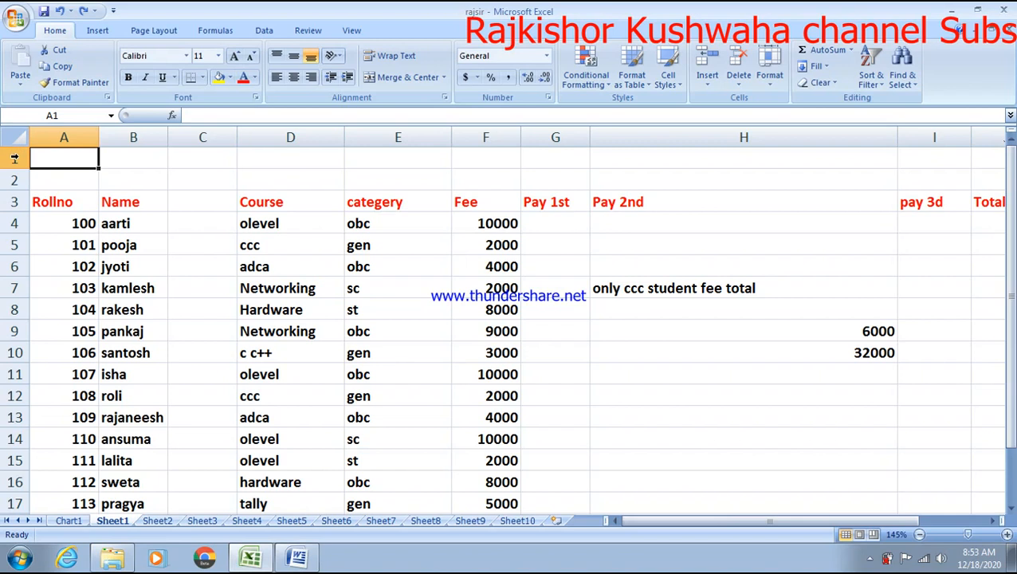
pyautogui.click(14, 159)
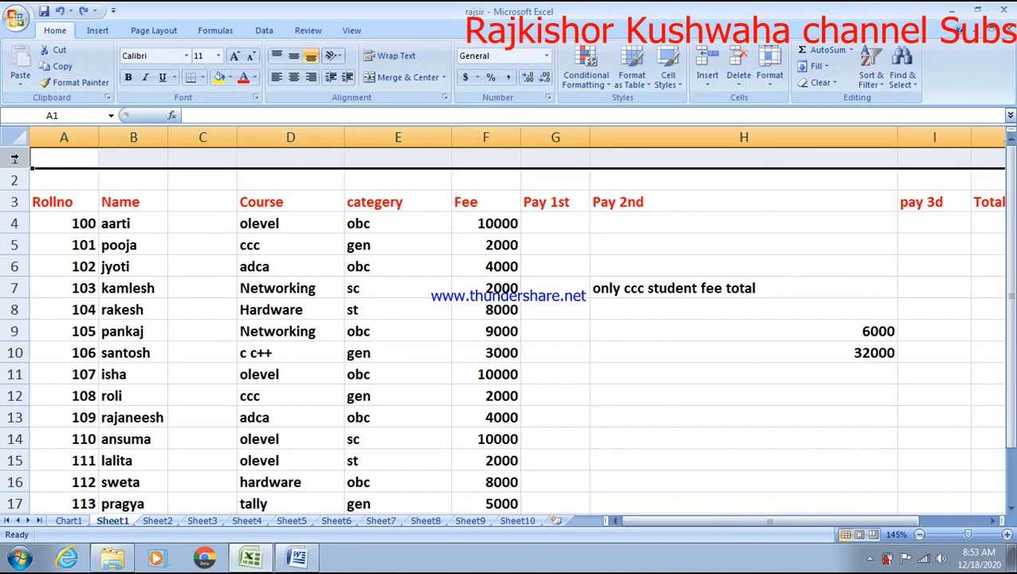
pyautogui.hotkey('ctrl', 'shift', '+')
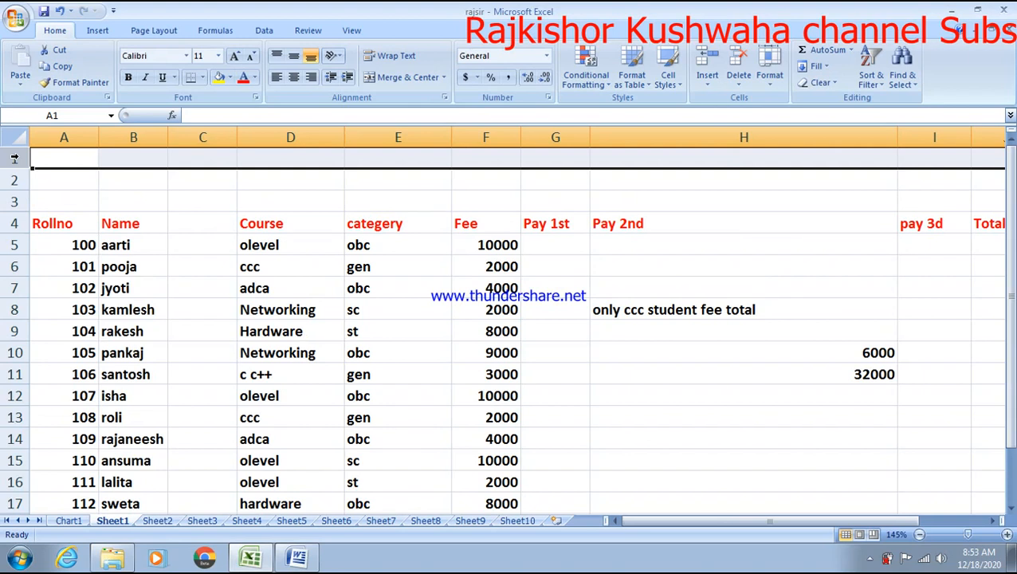
pyautogui.hotkey('ctrl', '-')
pyautogui.hotkey('ctrl', '-')
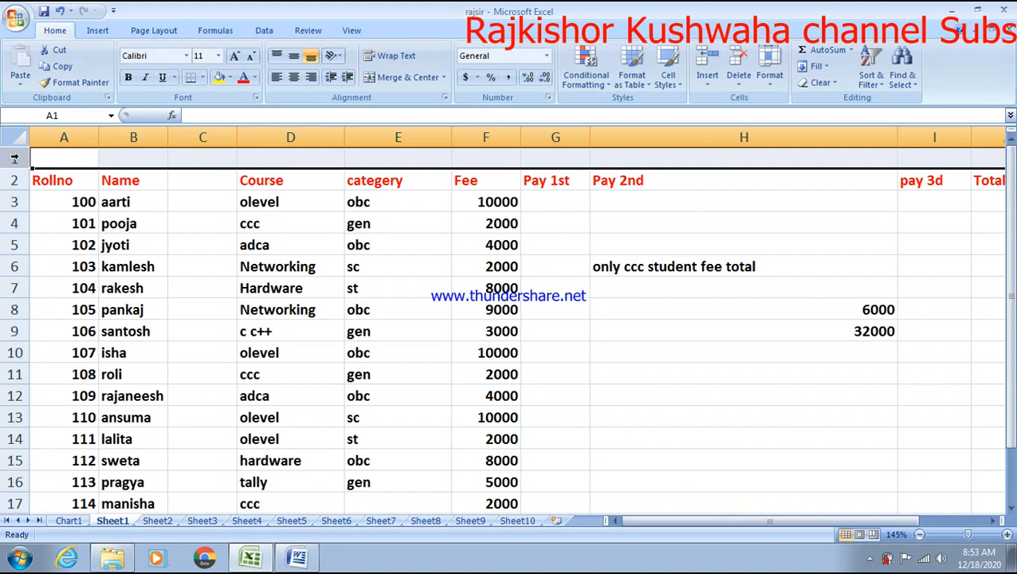
# - Insert nine blank rows above the headings at row 1
pyautogui.hotkey('ctrl', 'shift', '=')
pyautogui.hotkey('ctrl', 'shift', '=')
pyautogui.hotkey('ctrl', 'shift', '=')
pyautogui.hotkey('ctrl', 'shift', '=')
pyautogui.hotkey('ctrl', 'shift', '=')
pyautogui.hotkey('ctrl', 'shift', '=')
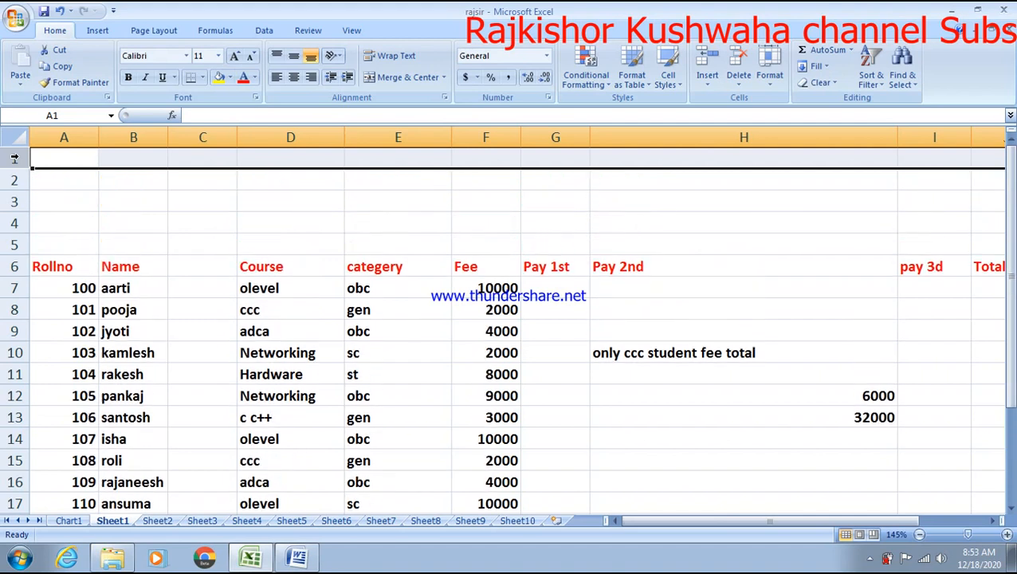
pyautogui.hotkey('ctrl', 'shift', '=')
pyautogui.hotkey('ctrl', 'shift', '=')
pyautogui.hotkey('ctrl', 'shift', '=')
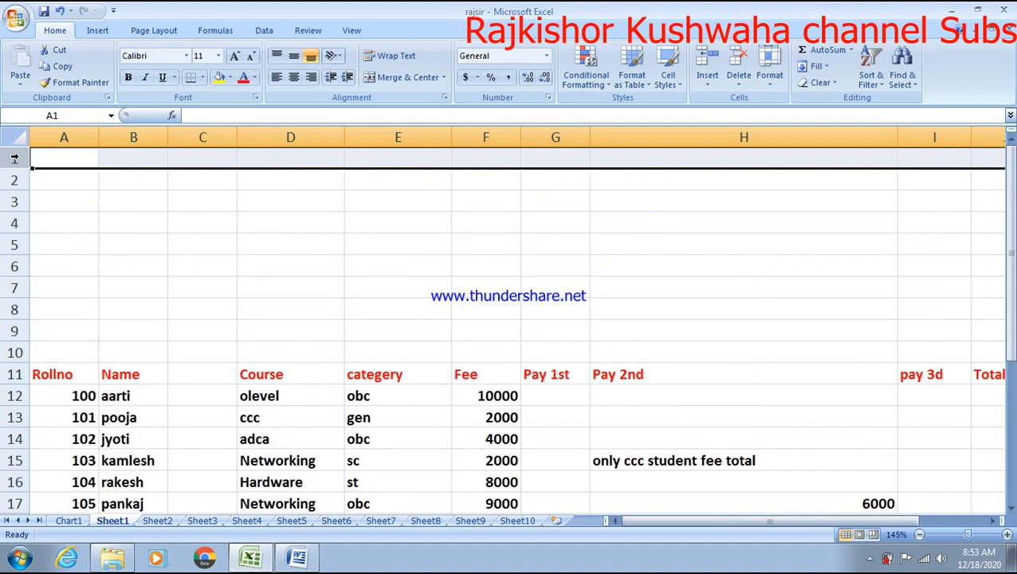
# - Delete nine of the blank rows above the headings and insert one blank row back at row 1
pyautogui.hotkey('ctrl', '-')
pyautogui.hotkey('ctrl', '-')
pyautogui.hotkey('ctrl', '-')
pyautogui.hotkey('ctrl', '-')
pyautogui.hotkey('ctrl', '-')
pyautogui.hotkey('ctrl', '-')
pyautogui.hotkey('ctrl', '-')
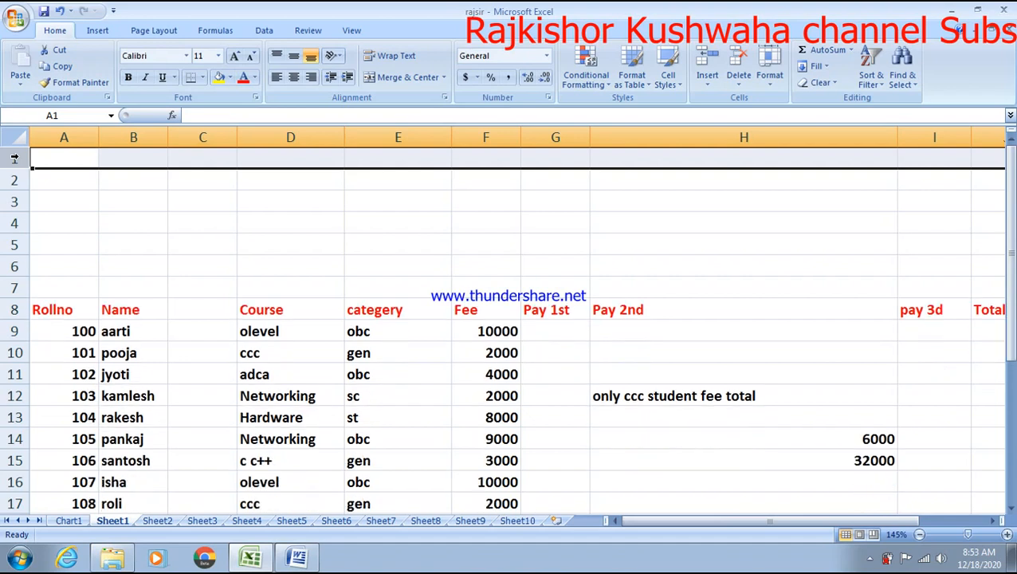
pyautogui.hotkey('ctrl', '-')
pyautogui.hotkey('ctrl', '-')
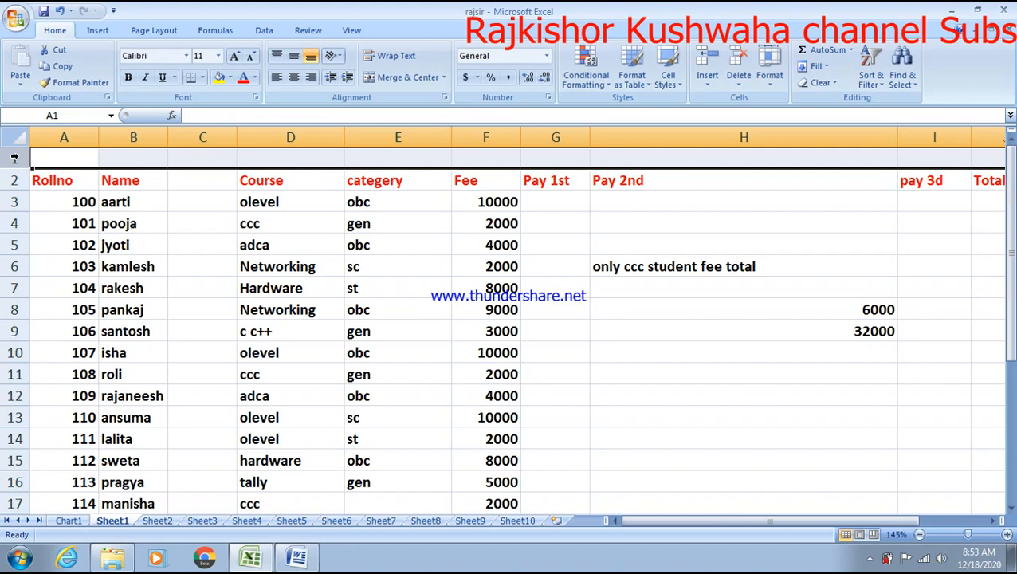
pyautogui.hotkey('ctrl', 'shift', '+')
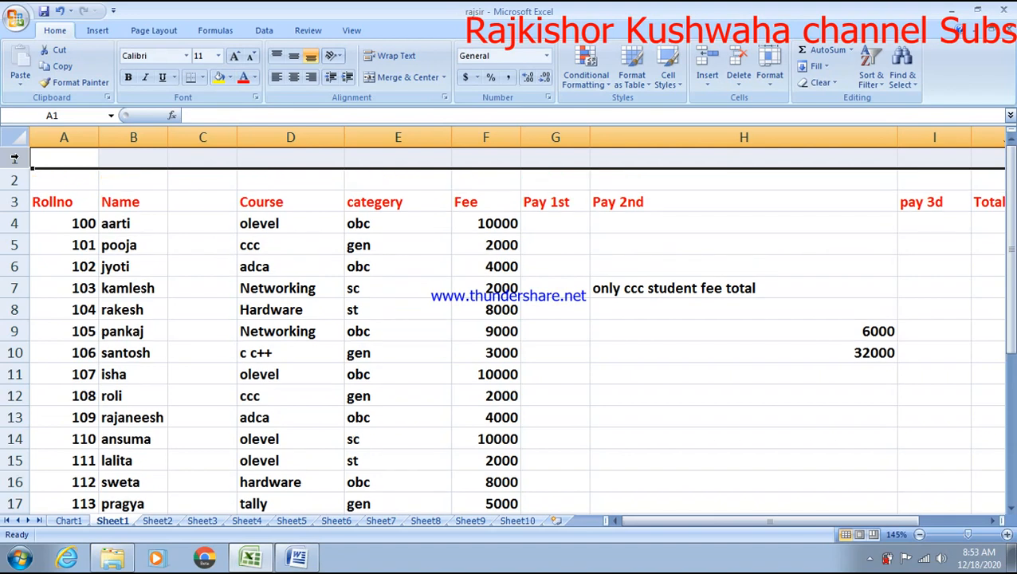
# - Insert six blank columns at column C, between the Name and Course columns
pyautogui.click(186, 206)
pyautogui.click(199, 134)
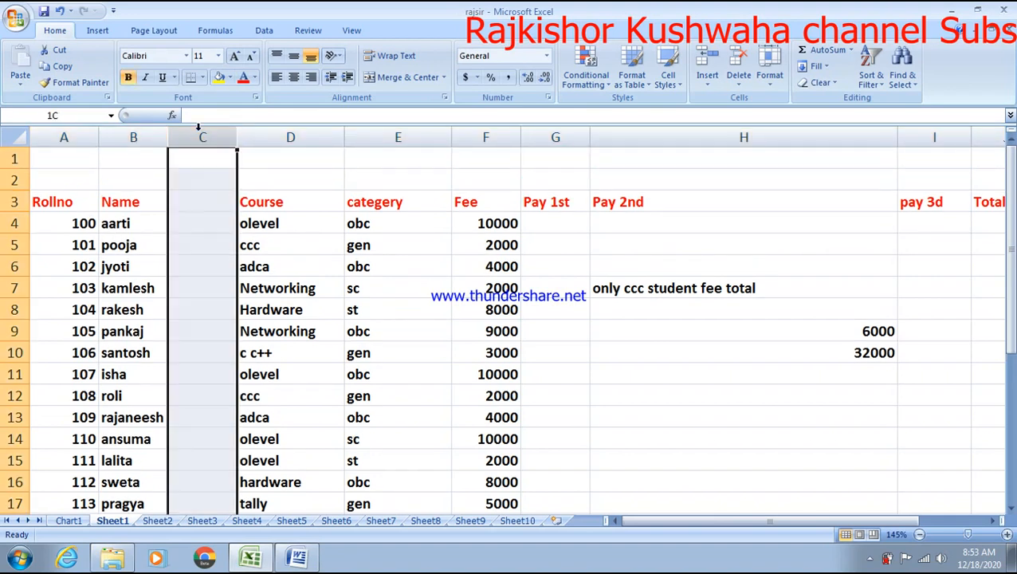
pyautogui.hotkey('ctrl', 'shift', '+')
pyautogui.hotkey('ctrl', 'shift', '+')
pyautogui.hotkey('ctrl', 'shift', '+')
pyautogui.hotkey('ctrl', 'shift', '+')
pyautogui.hotkey('ctrl', 'shift', '+')
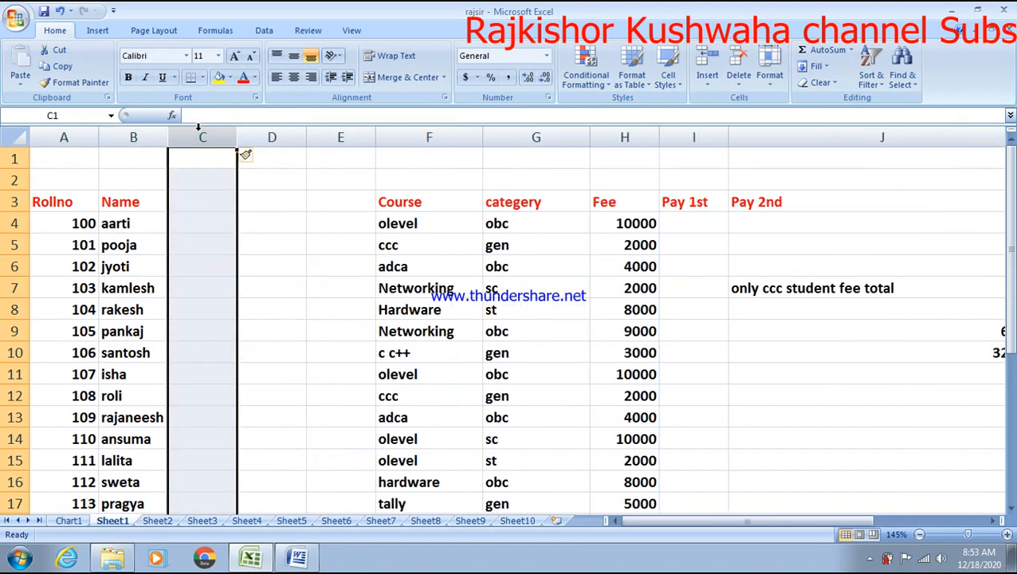
pyautogui.hotkey('ctrl', 'shift', '+')
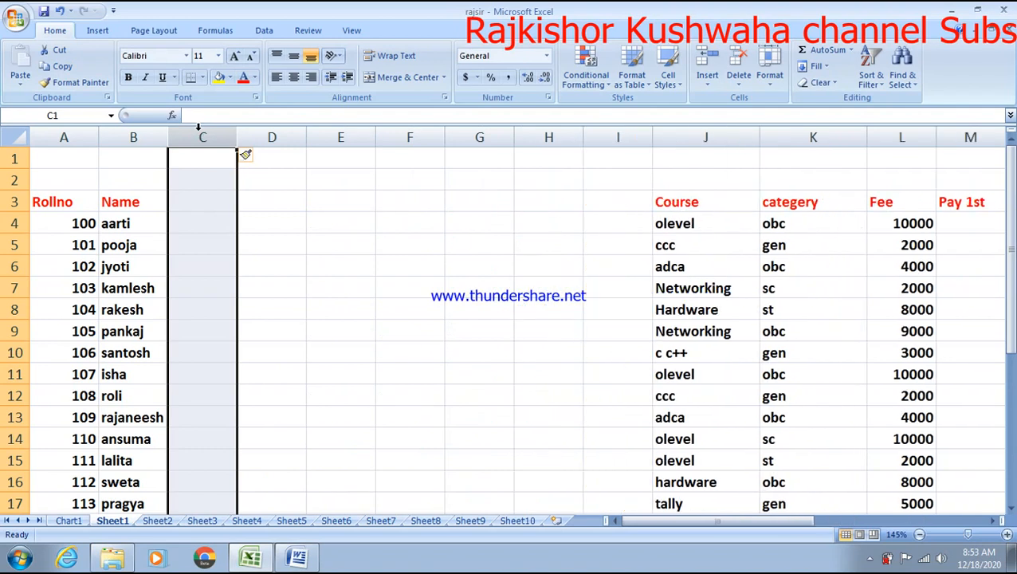
# - Delete six of the blank columns between Name and Course, starting at column C
pyautogui.hotkey('ctrl', '-')
pyautogui.hotkey('ctrl', '-')
pyautogui.hotkey('ctrl', '-')
pyautogui.hotkey('ctrl', '-')
pyautogui.hotkey('ctrl', '-')
pyautogui.hotkey('ctrl', '-')
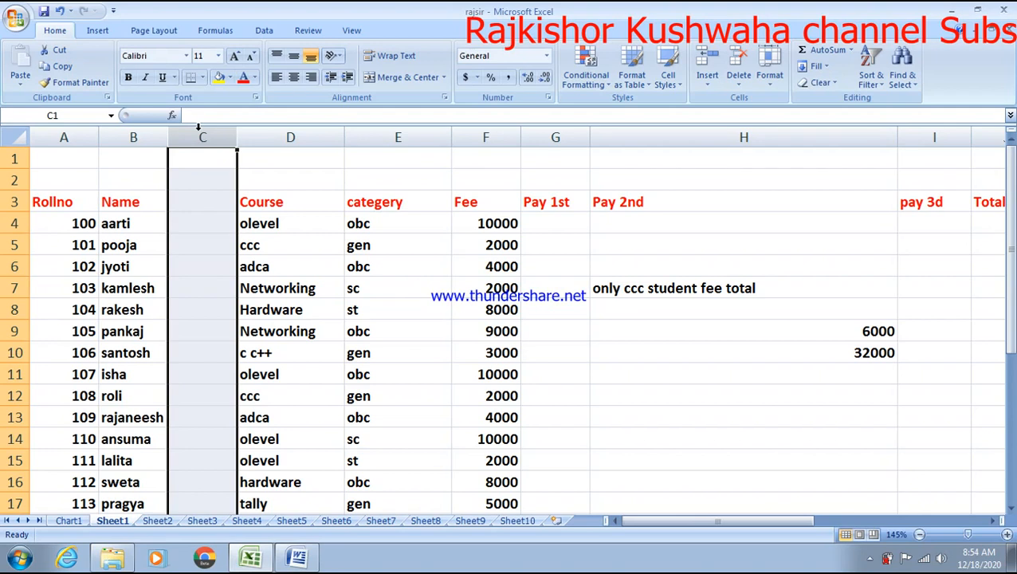
# - From cell C3, insert one blank row above the headings and one blank column before Course
pyautogui.click(199, 180)
pyautogui.click(204, 204)
pyautogui.hotkey('ctrl', 'b')
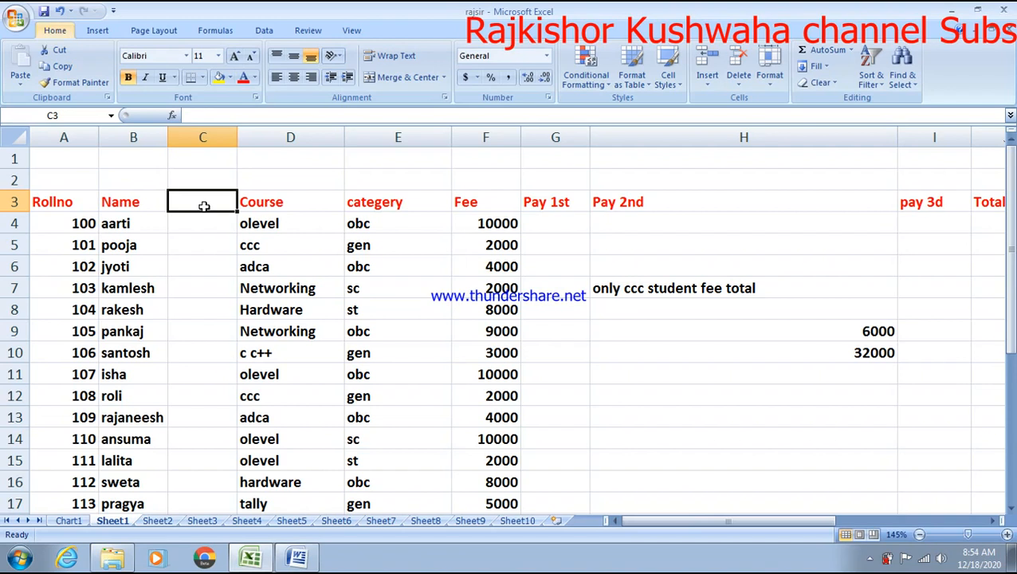
pyautogui.hotkey('alt', 'i')
pyautogui.press('r')
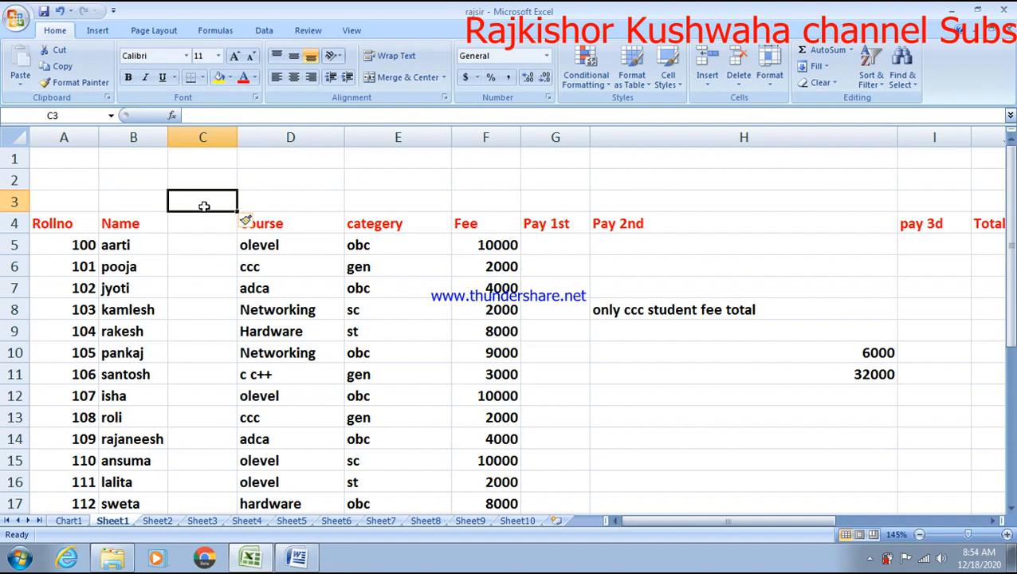
pyautogui.press('alt')
pyautogui.press('i')
pyautogui.press('c')
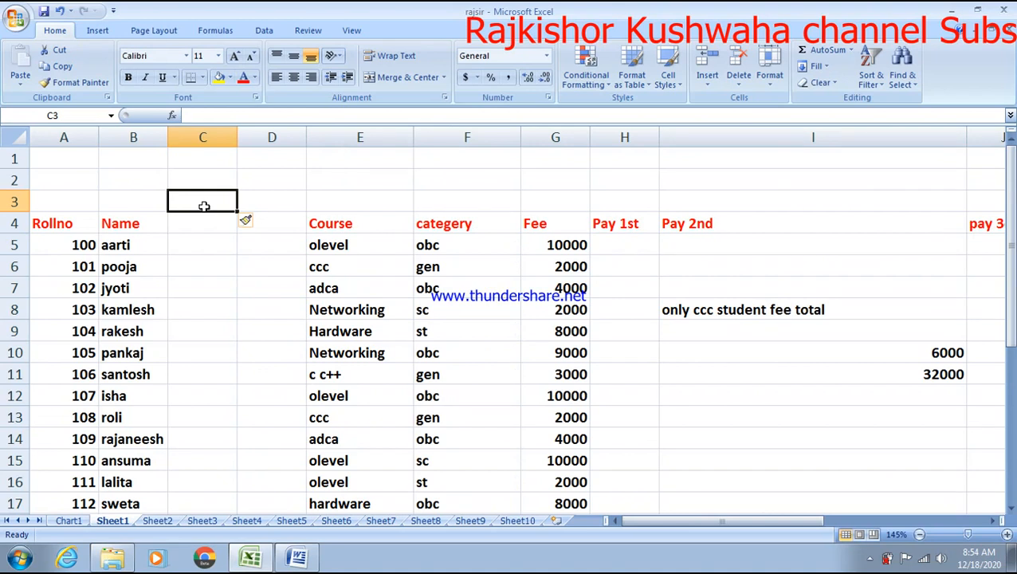
# - Delete the two blank columns between Name and Course, one at a time
pyautogui.click(219, 137)
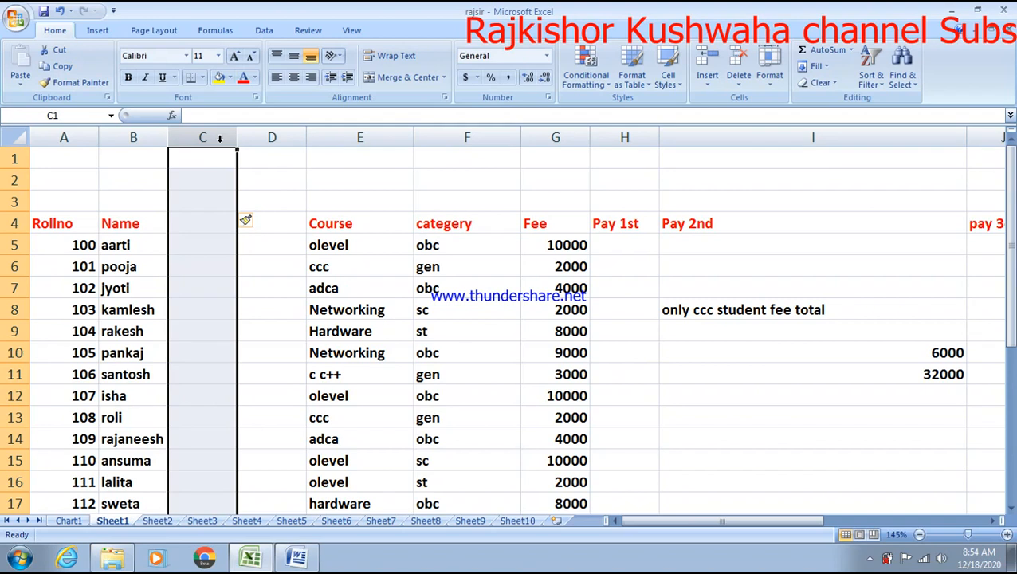
pyautogui.hotkey('ctrl', '-')
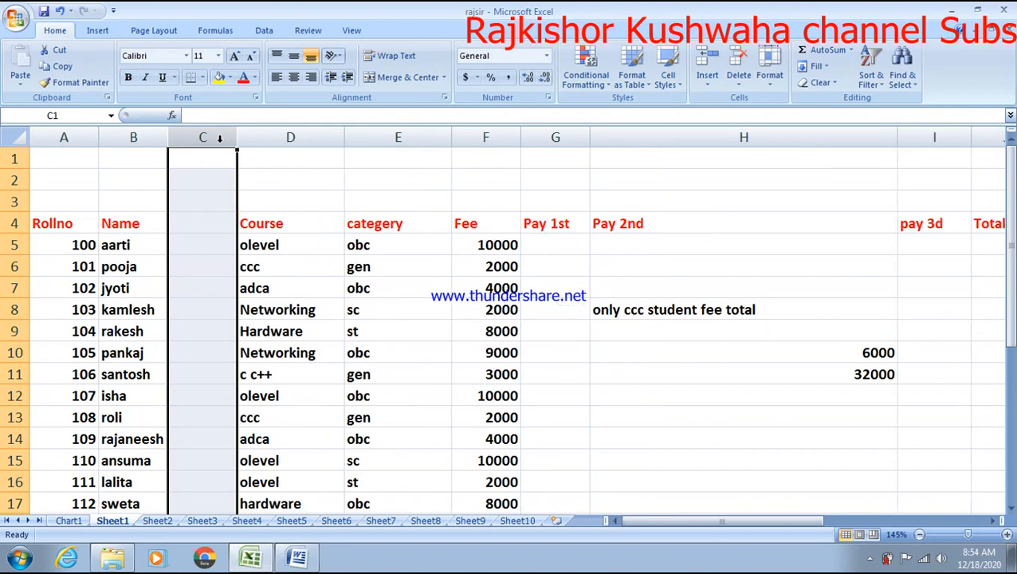
pyautogui.click(352, 224)
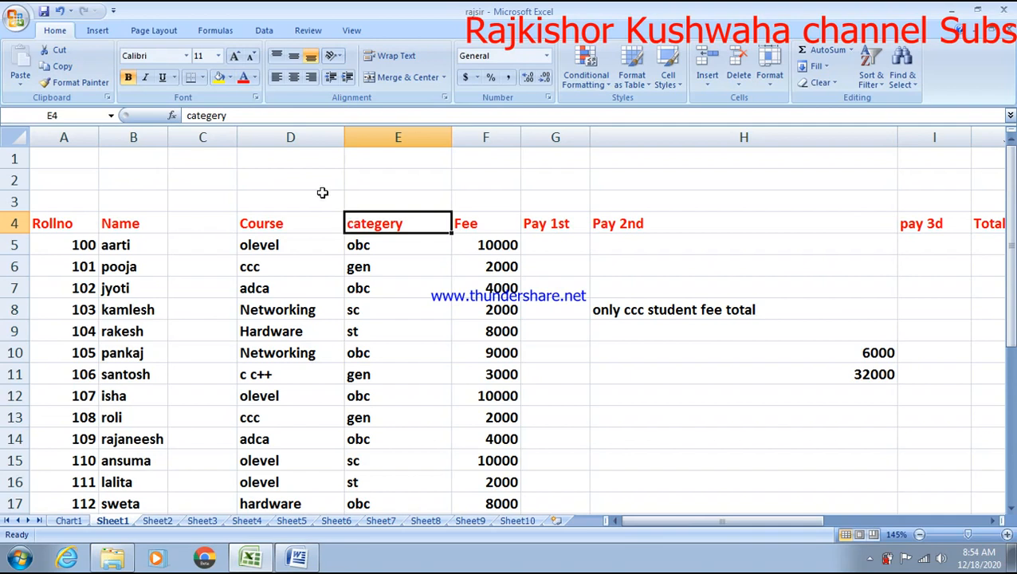
pyautogui.click(200, 137)
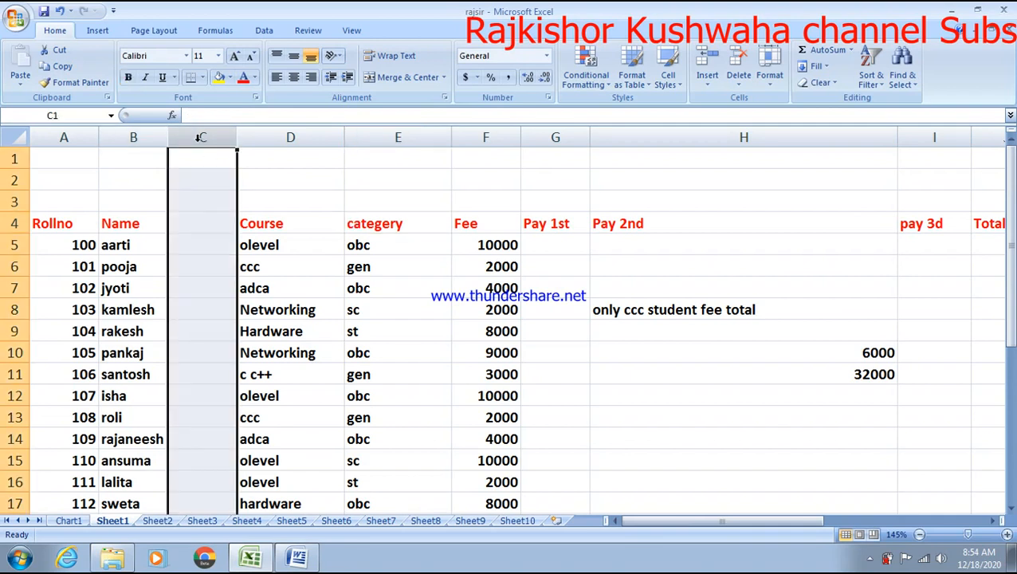
pyautogui.hotkey('ctrl', '-')
pyautogui.rightClick(178, 134)
pyautogui.press('Escape')
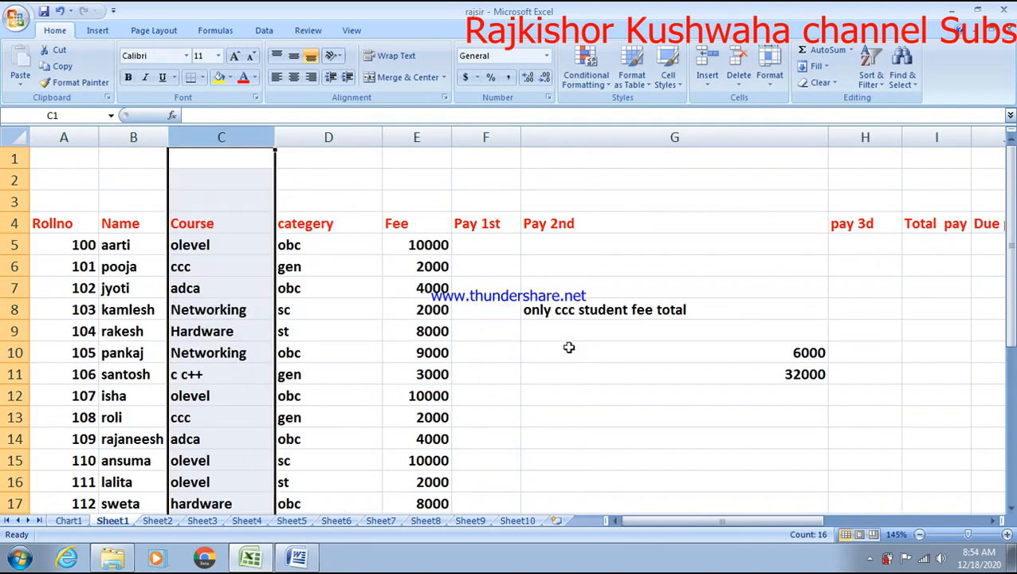
# - Clear the ccc fee total label and results from cells G7:G13 in the Pay 2nd column
pyautogui.scroll(-2, 578, 353)
pyautogui.scroll(1, 522, 355)
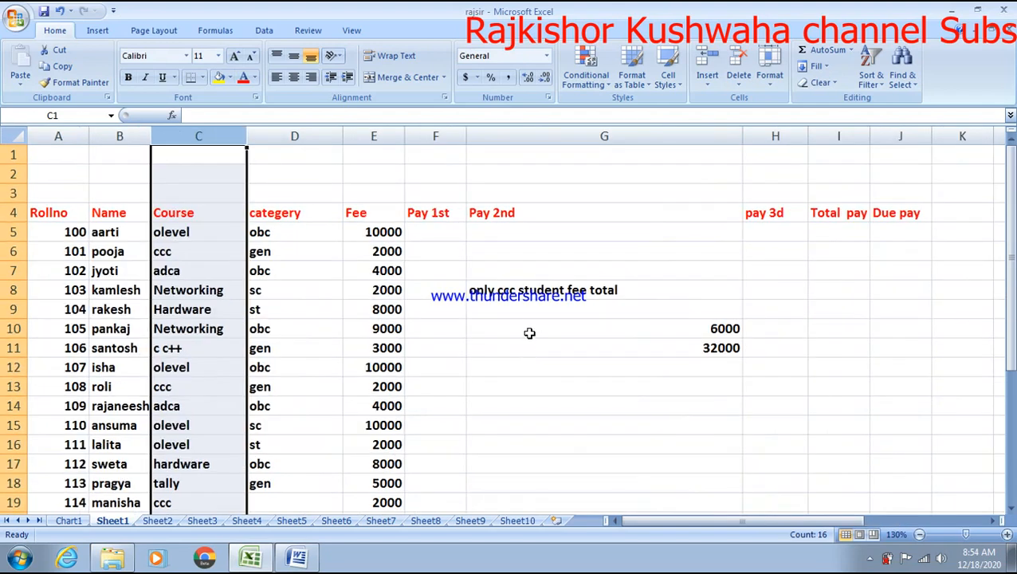
pyautogui.click(530, 327)
pyautogui.moveTo(567, 271); pyautogui.dragTo(654, 387)
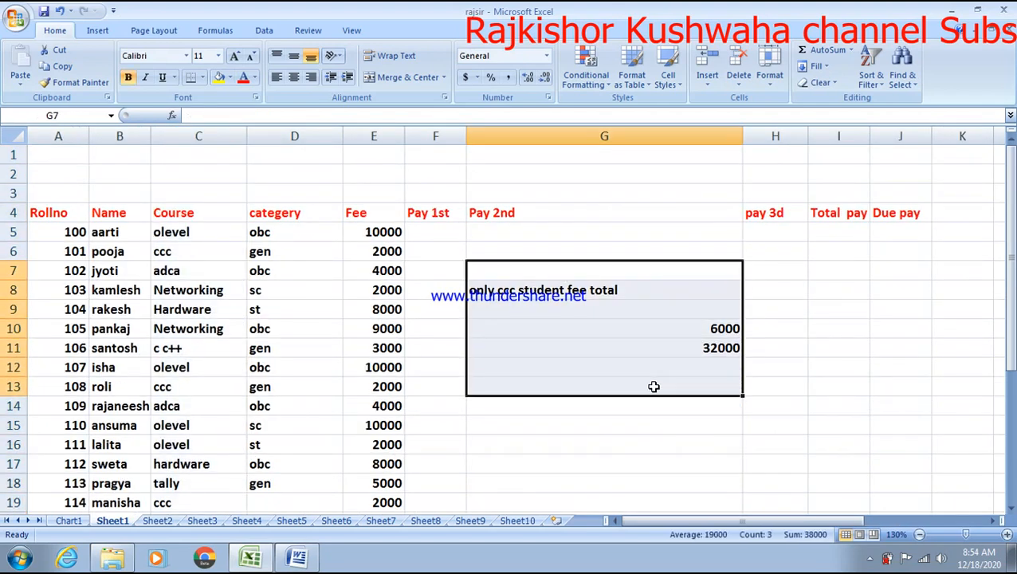
pyautogui.press('Delete')
pyautogui.click(593, 311)
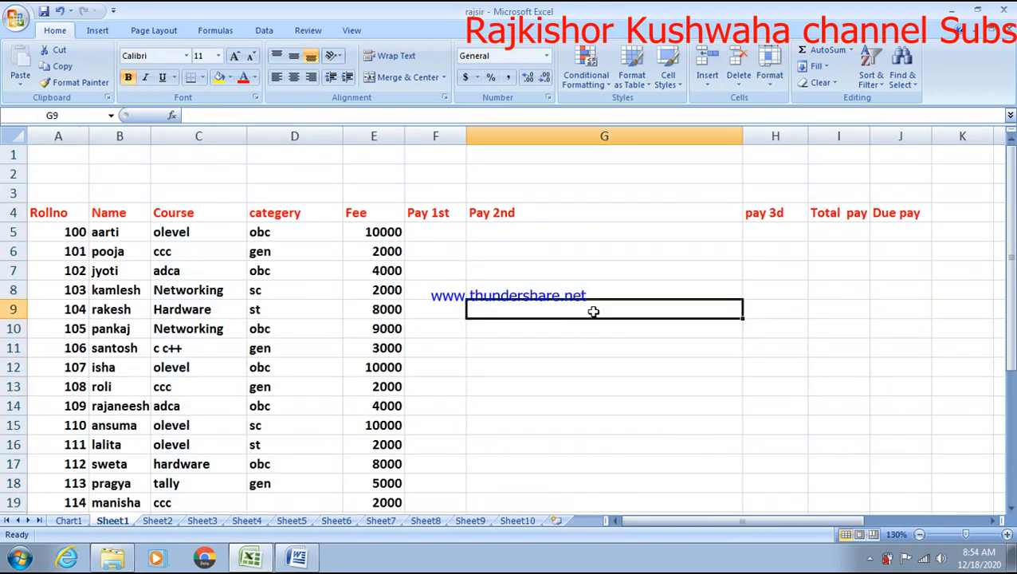